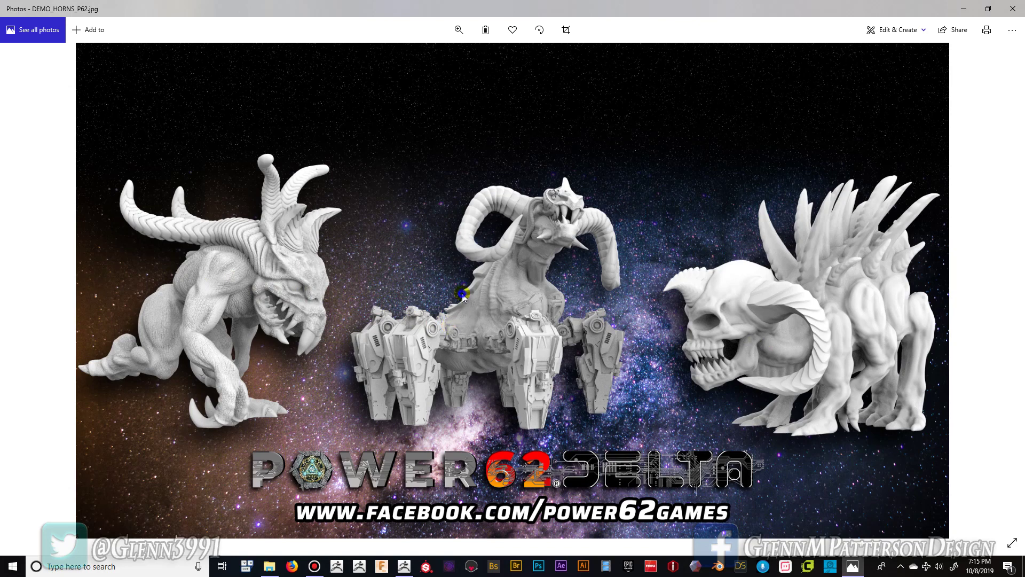
Step: Examine the horn shapes and surface ridges on the three creatures in the DEMO_HORNS_P62.jpg reference image
right_click(458, 312)
left_click(465, 255)
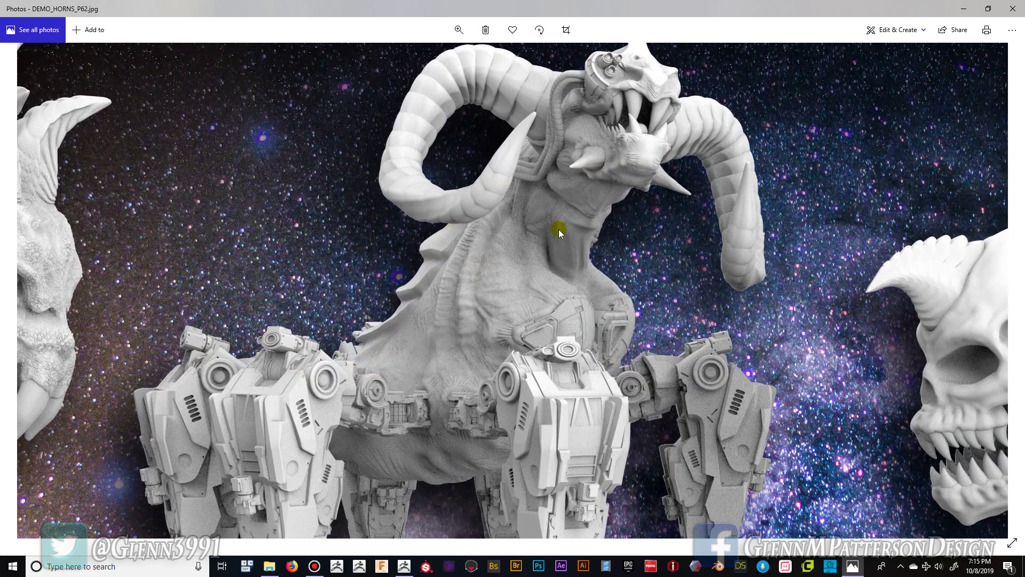
left_click_drag(543, 259, 265, 212)
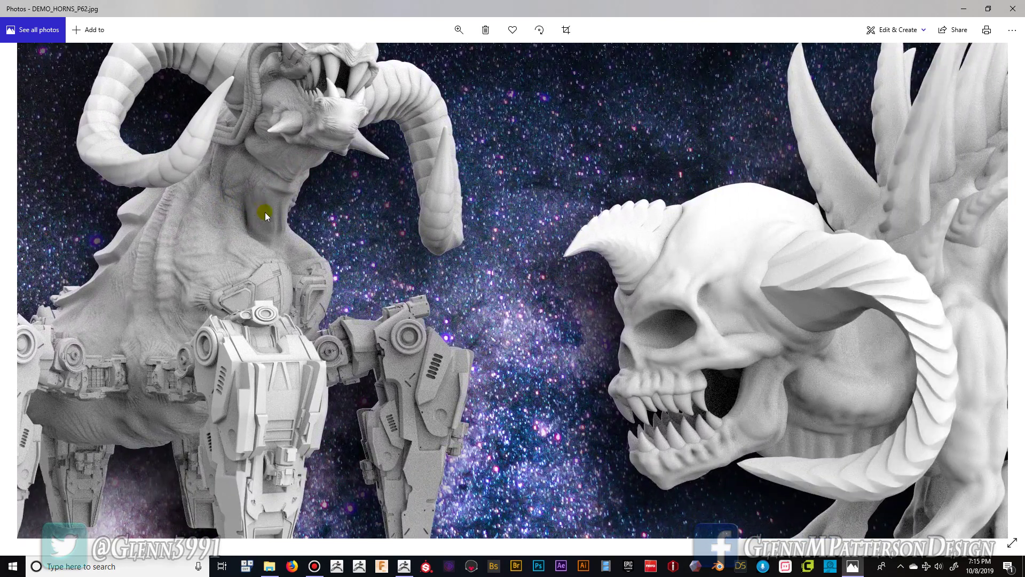
left_click_drag(281, 171, 448, 305)
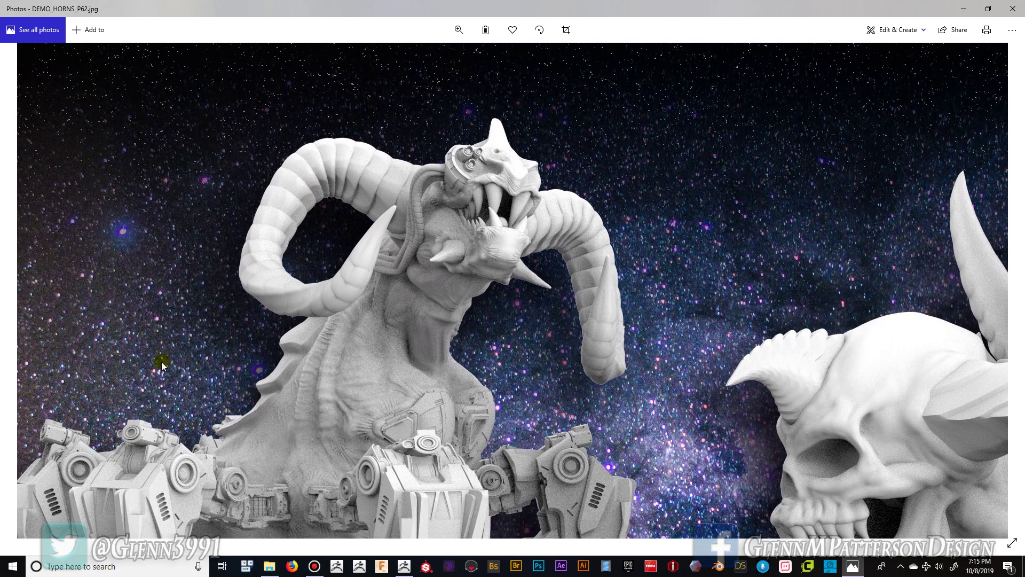
left_click_drag(185, 345, 842, 334)
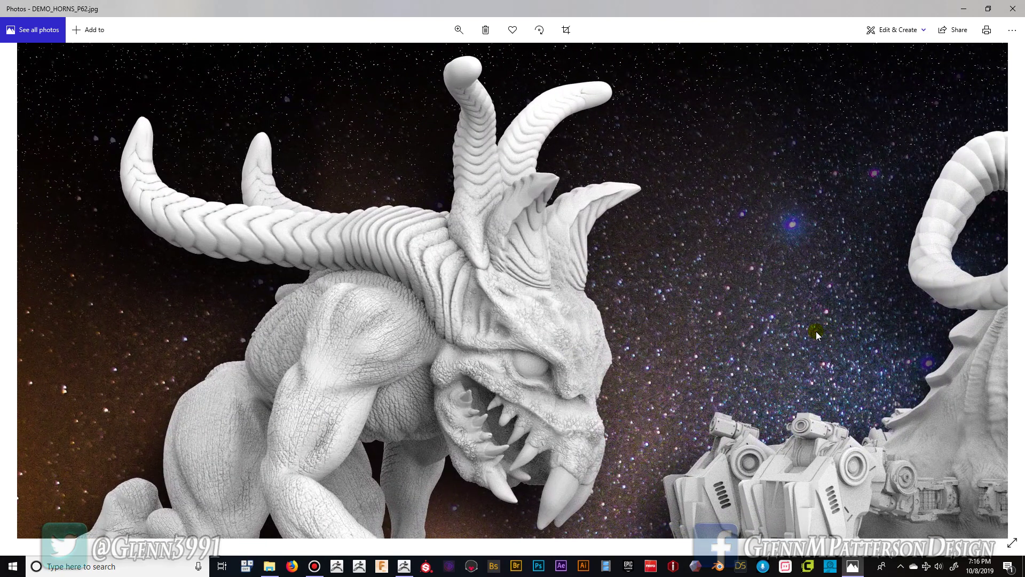
left_click_drag(809, 330, 246, 184)
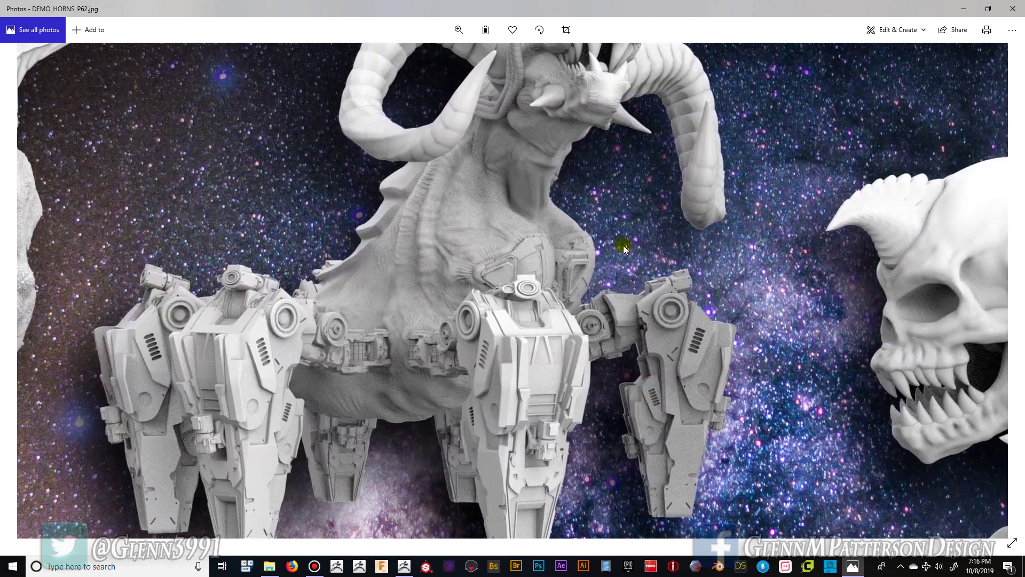
left_click_drag(730, 251, 451, 327)
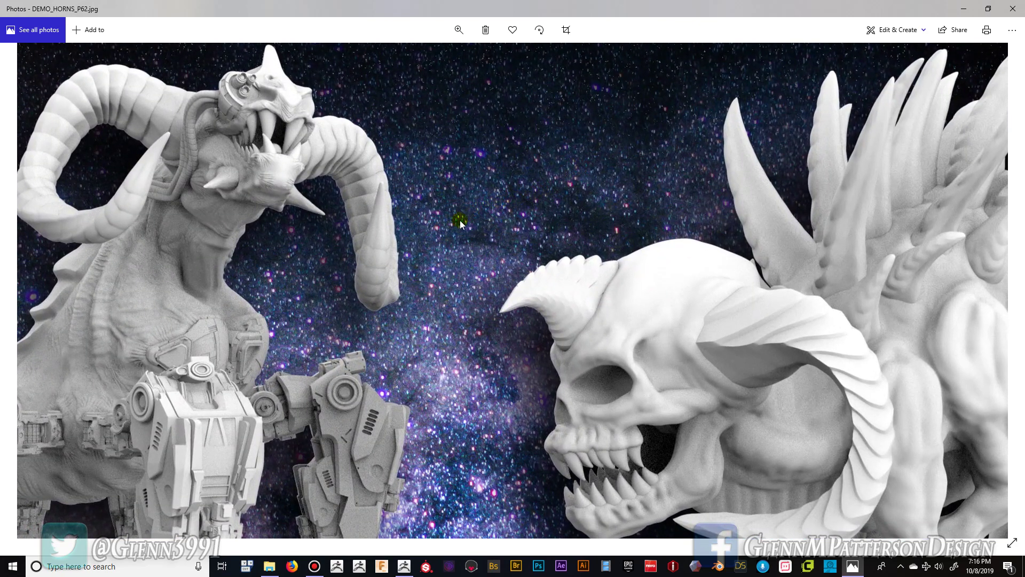
left_click_drag(446, 233, 573, 178)
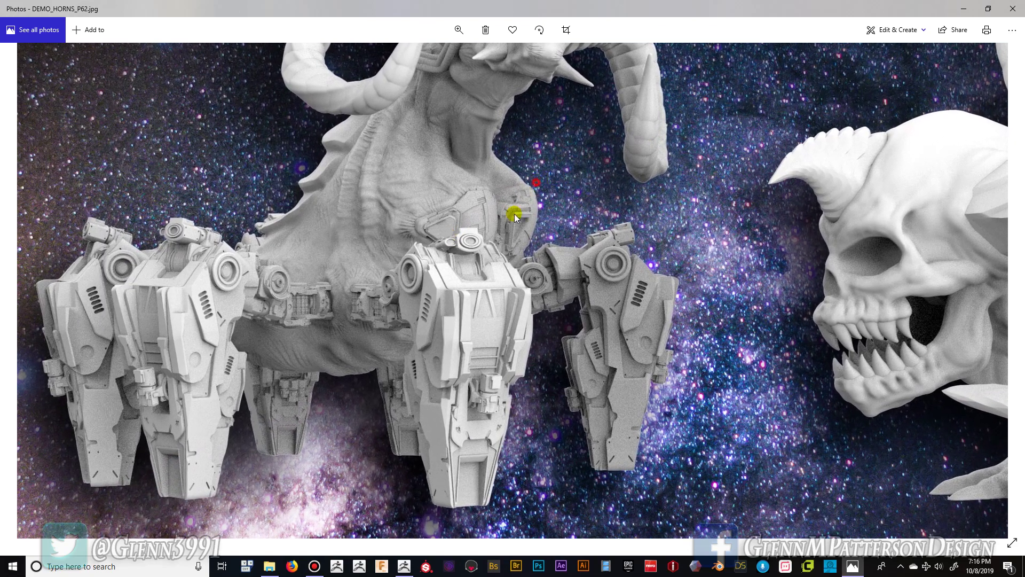
left_click_drag(517, 213, 485, 320)
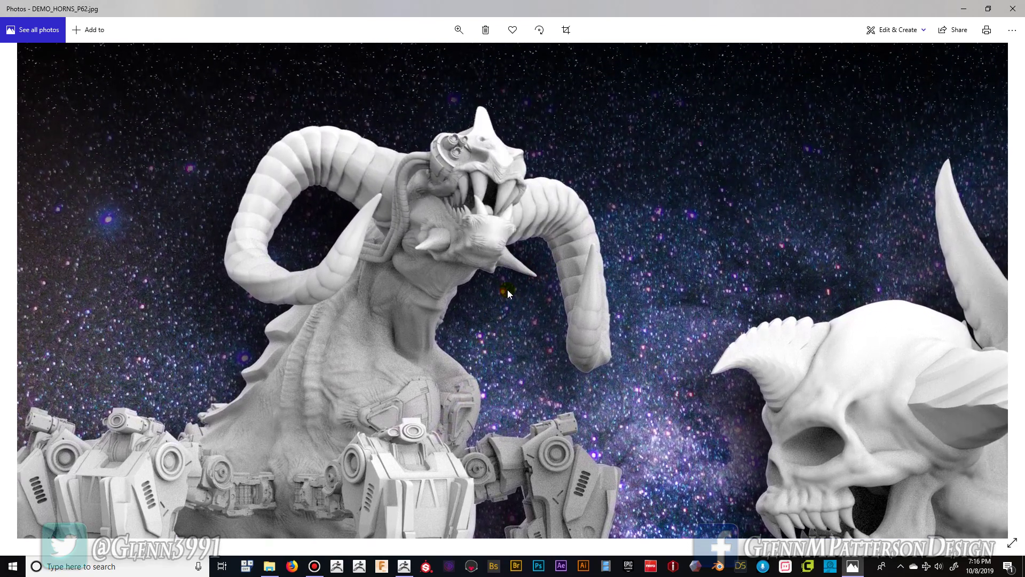
right_click(507, 289)
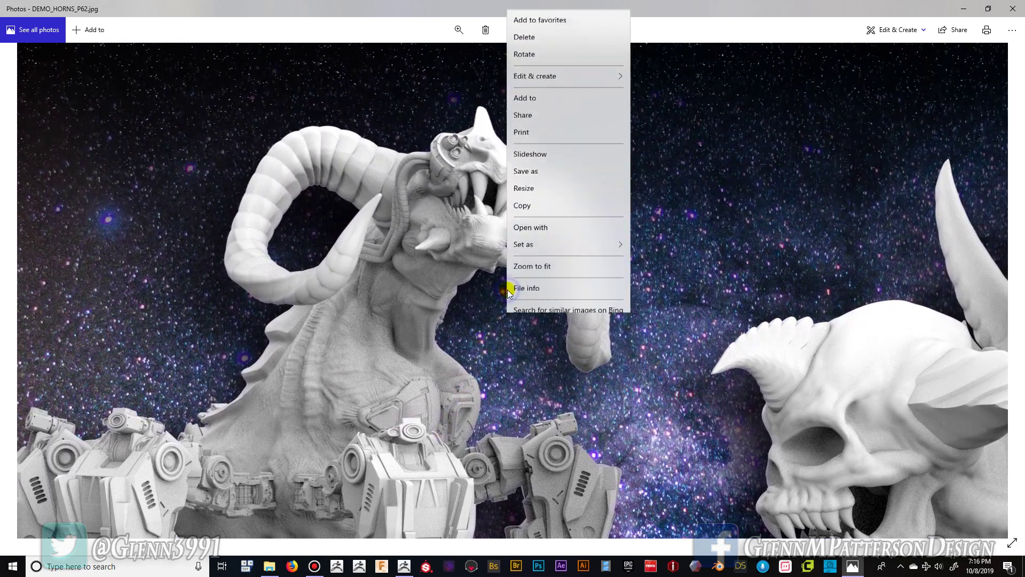
left_click(530, 253)
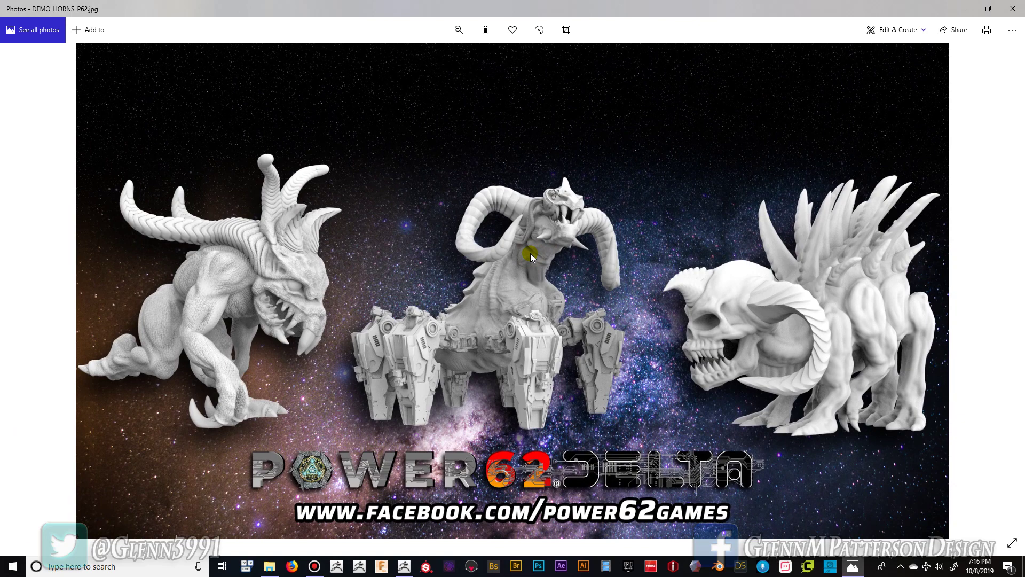
Step: Switch to ZBrush and examine the horned female head from several angles and close up, with and without perspective
left_click(401, 569)
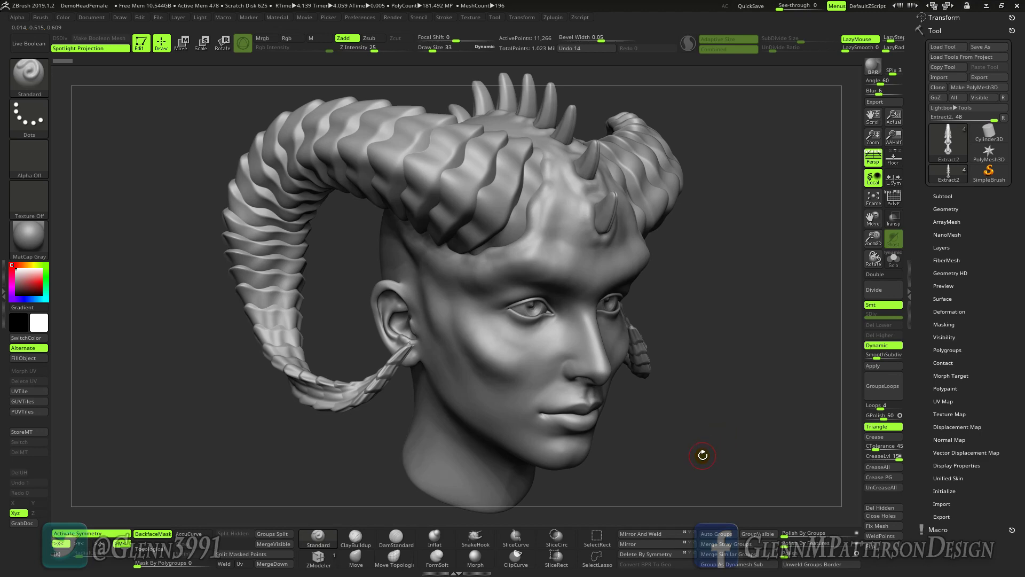
mouse_move(671, 456)
left_mouse_down()
mouse_move(656, 453)
mouse_move(719, 453)
mouse_move(681, 441)
mouse_move(649, 470)
mouse_move(693, 490)
mouse_move(776, 461)
mouse_move(682, 449)
mouse_move(687, 407)
mouse_move(693, 448)
mouse_move(734, 419)
left_mouse_up()
left_click(874, 198)
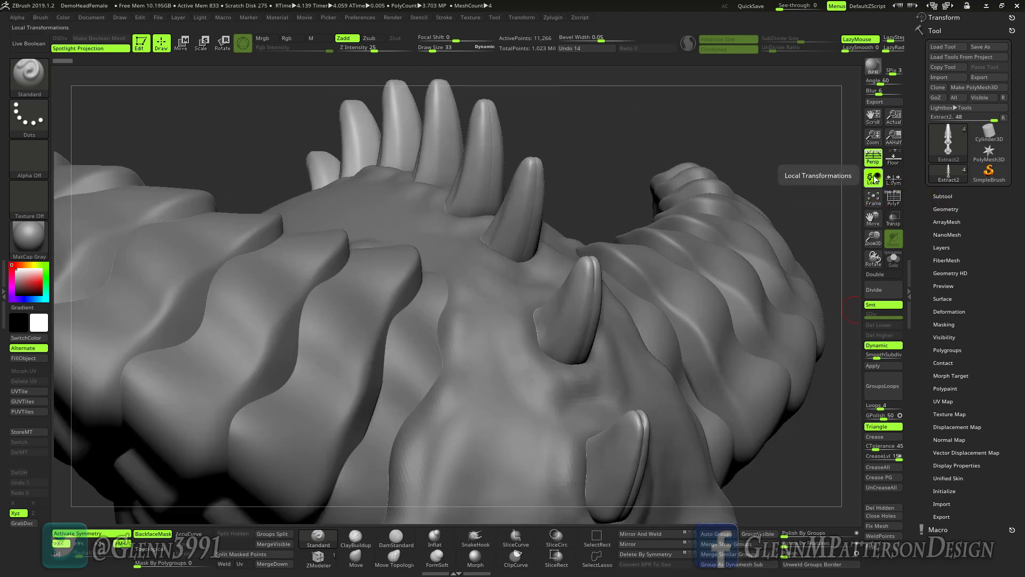
left_click(873, 198)
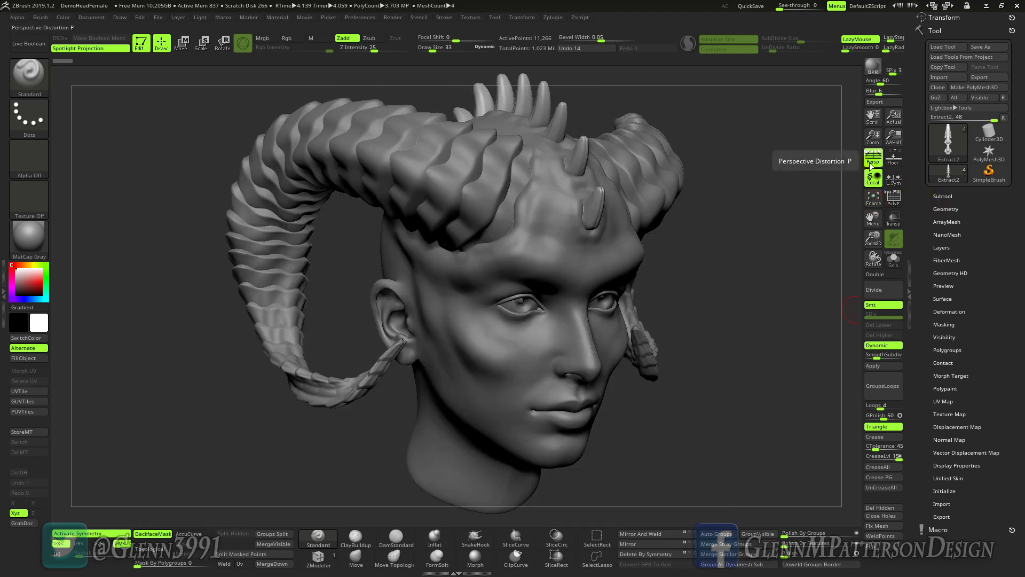
left_click(872, 160)
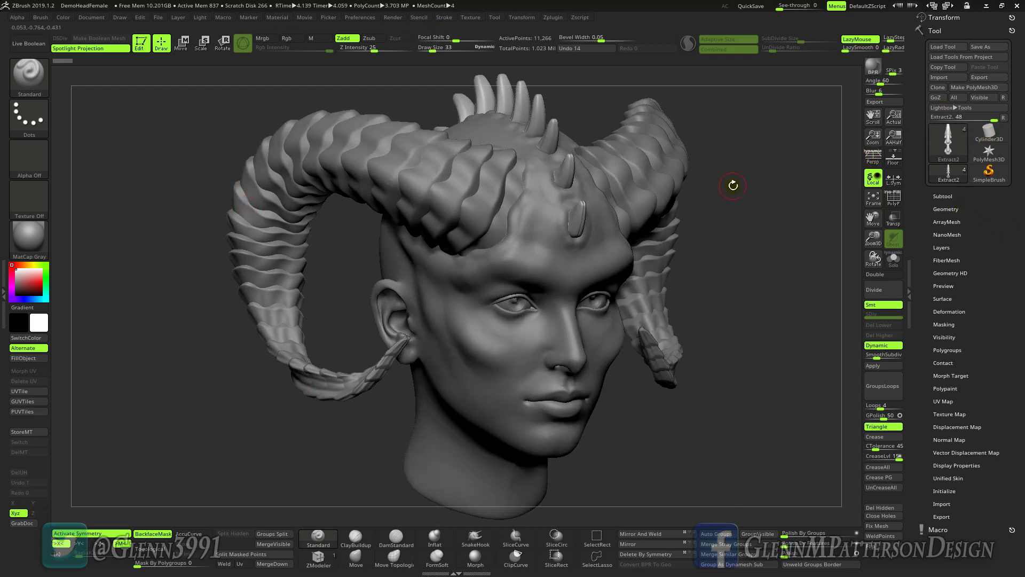
Step: Open the DemoHeadFemale project without saving the current project's changes, and hide the floor grid
key("comma")
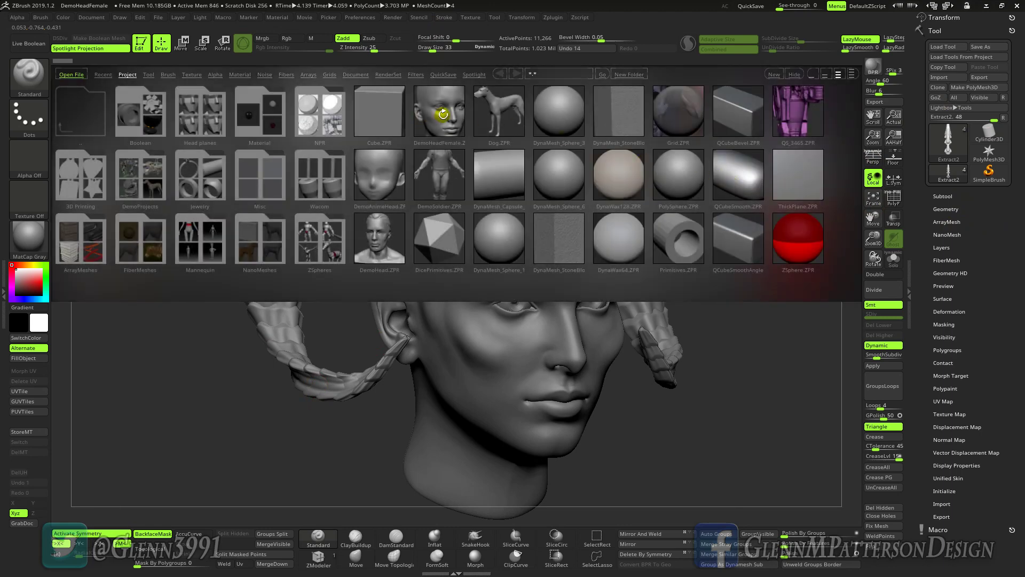
double_click(443, 114)
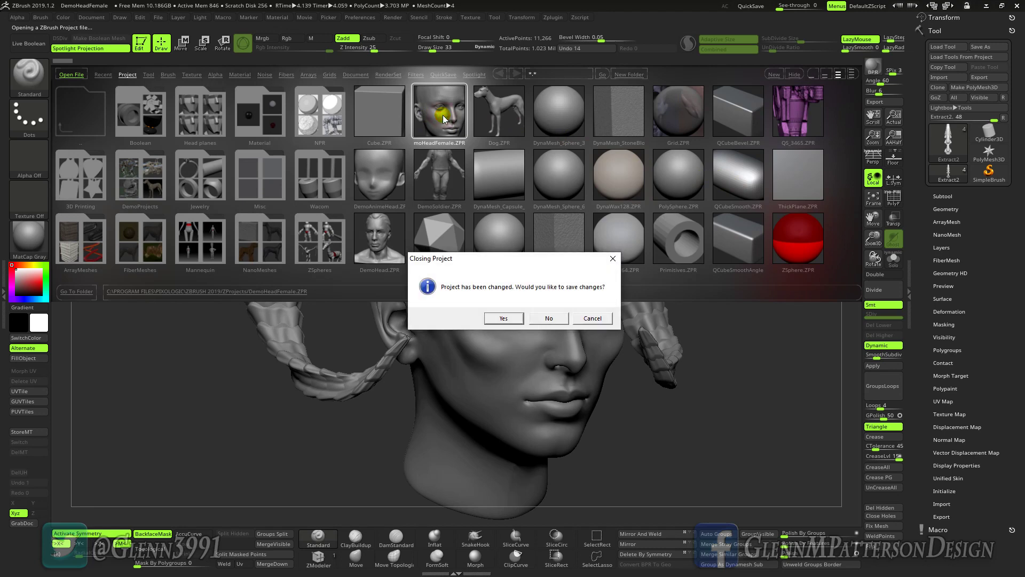
left_click(547, 321)
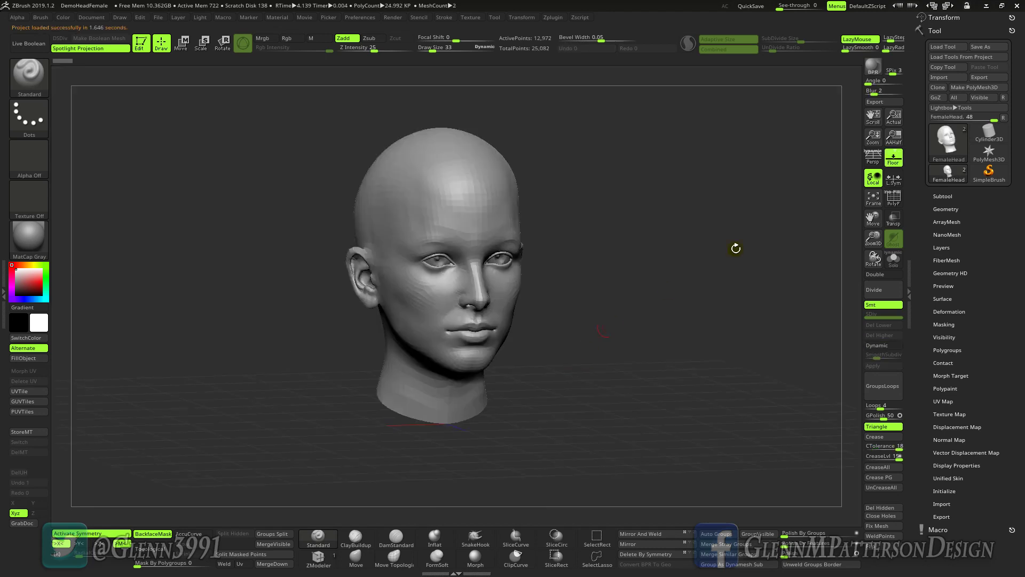
left_click(894, 165)
Step: Subdivide the female head to level 4 and delete its lower subdivision levels
left_click_drag(687, 408, 666, 412, "shift")
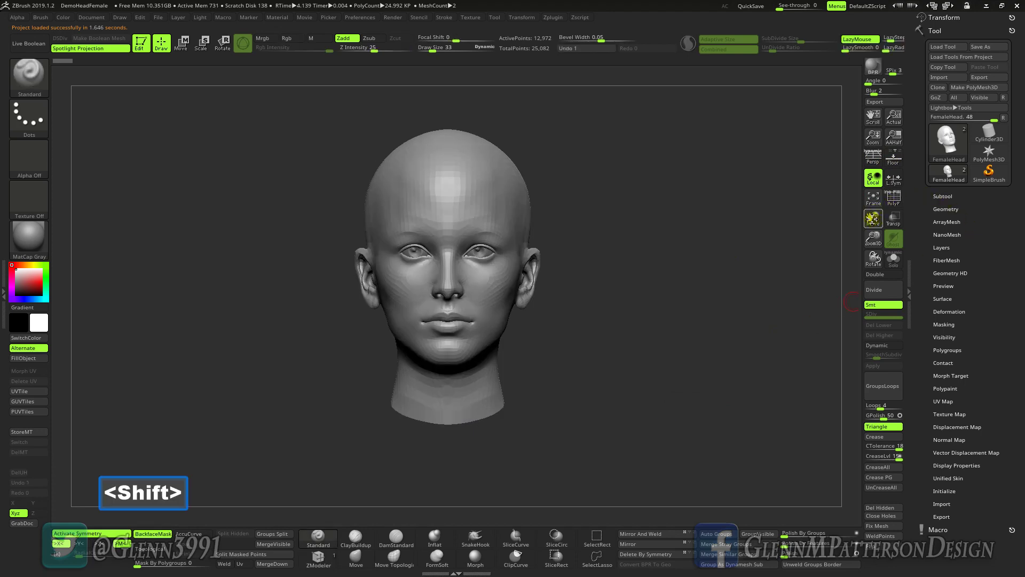
left_click_drag(873, 219, 872, 259)
left_click(879, 290)
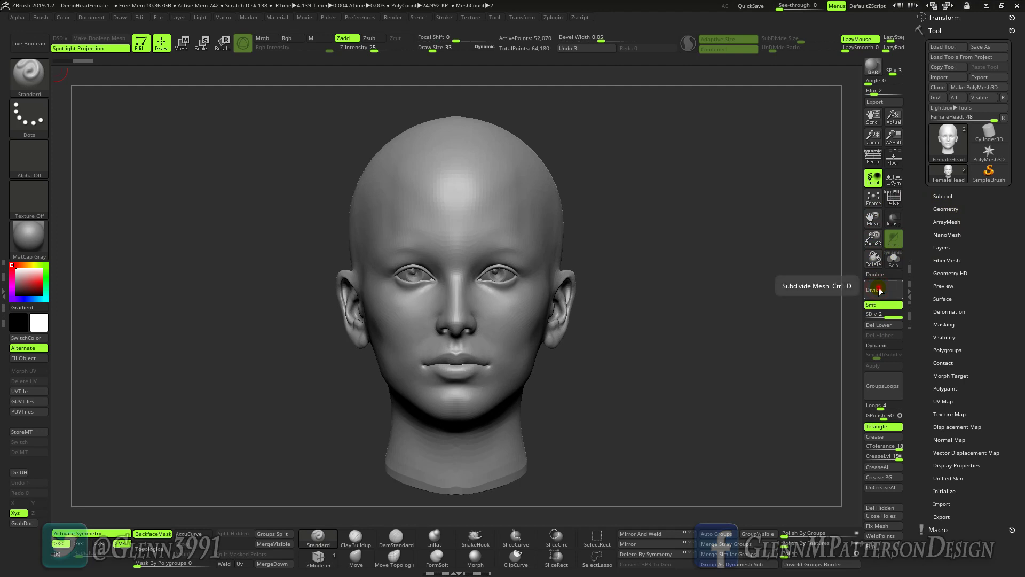
left_click(878, 290)
left_click(879, 290)
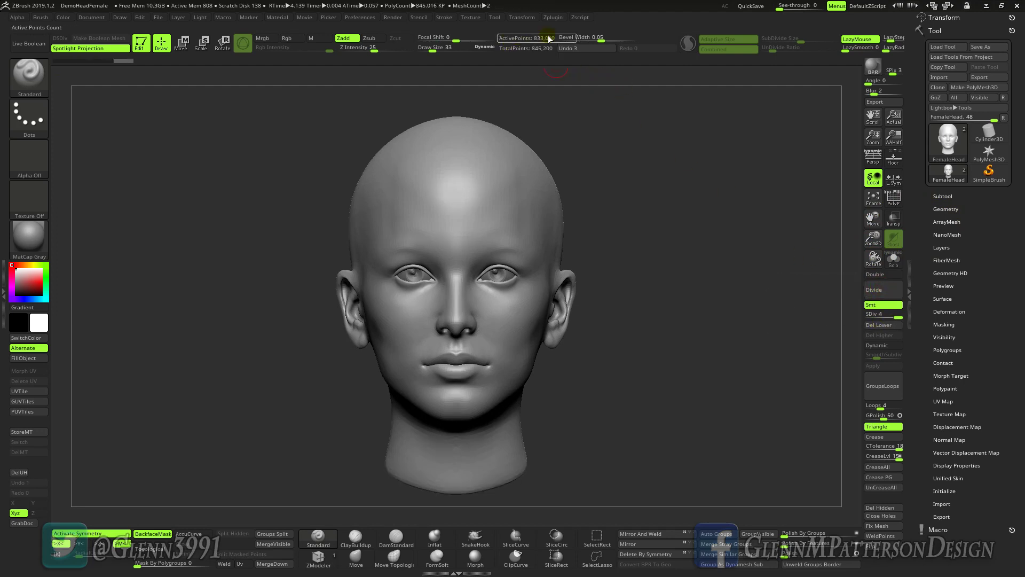
left_click(878, 326)
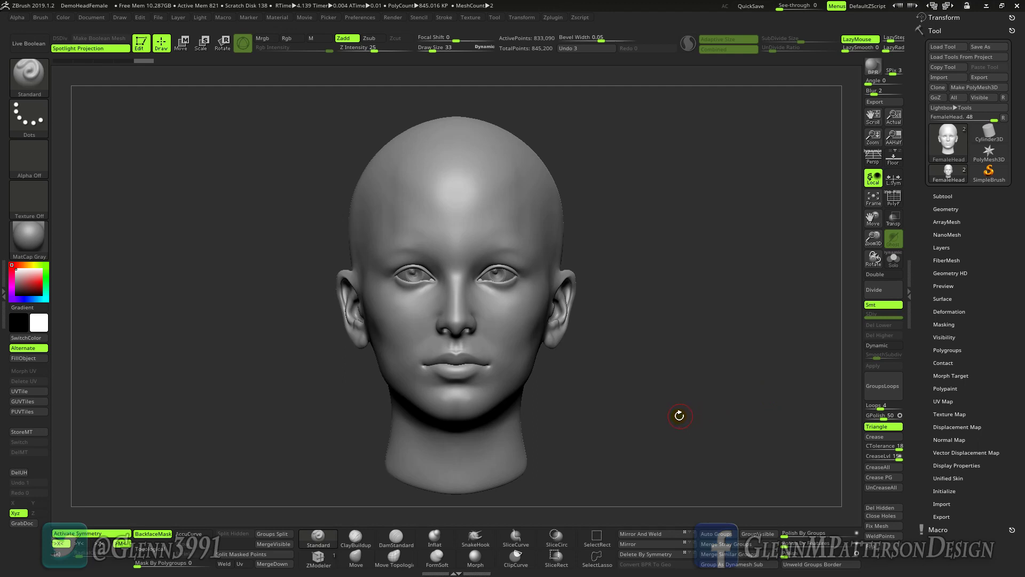
Step: Turn off symmetry and paint an elongated mask for the horn base on one side of the head above the temple
left_click_drag(661, 419, 693, 420)
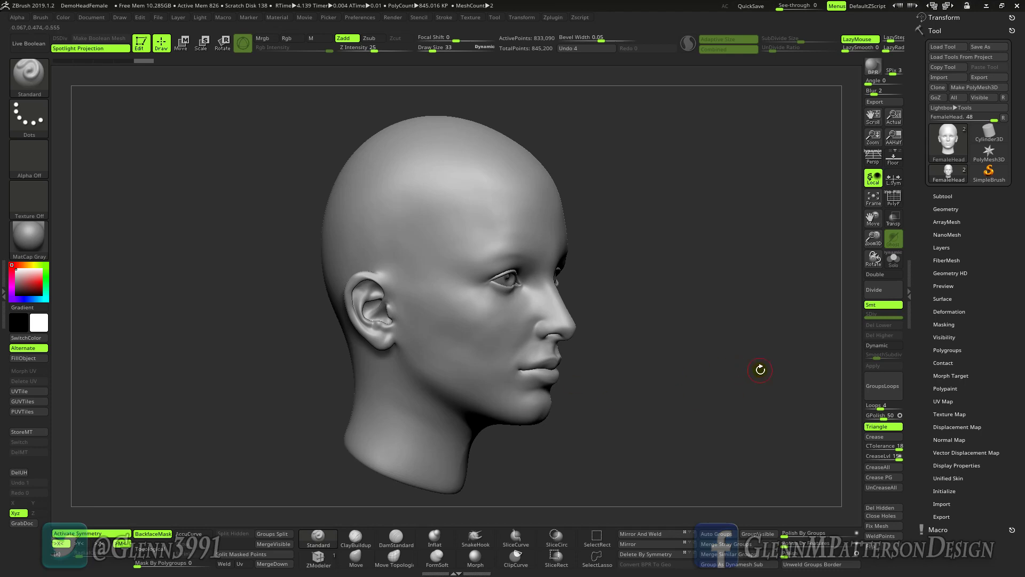
key("x")
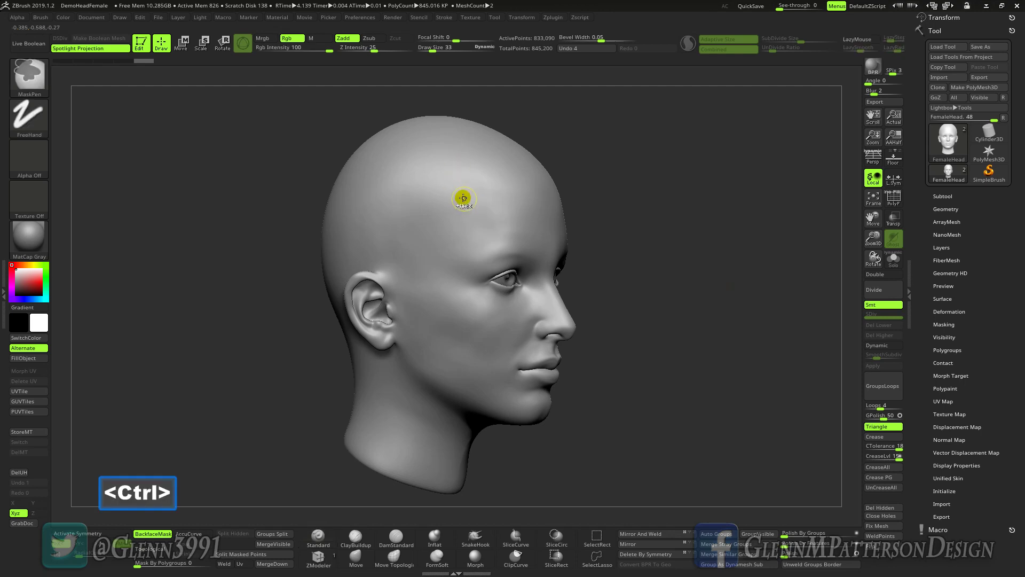
mouse_move(457, 190)
left_mouse_down("ctrl")
mouse_move(470, 229)
mouse_move(442, 243)
mouse_move(459, 217)
mouse_move(452, 195)
mouse_move(466, 229)
mouse_move(460, 188)
mouse_move(465, 229)
mouse_move(450, 247)
mouse_move(463, 212)
mouse_move(455, 192)
mouse_move(454, 246)
mouse_move(450, 208)
mouse_move(452, 235)
left_mouse_up("ctrl")
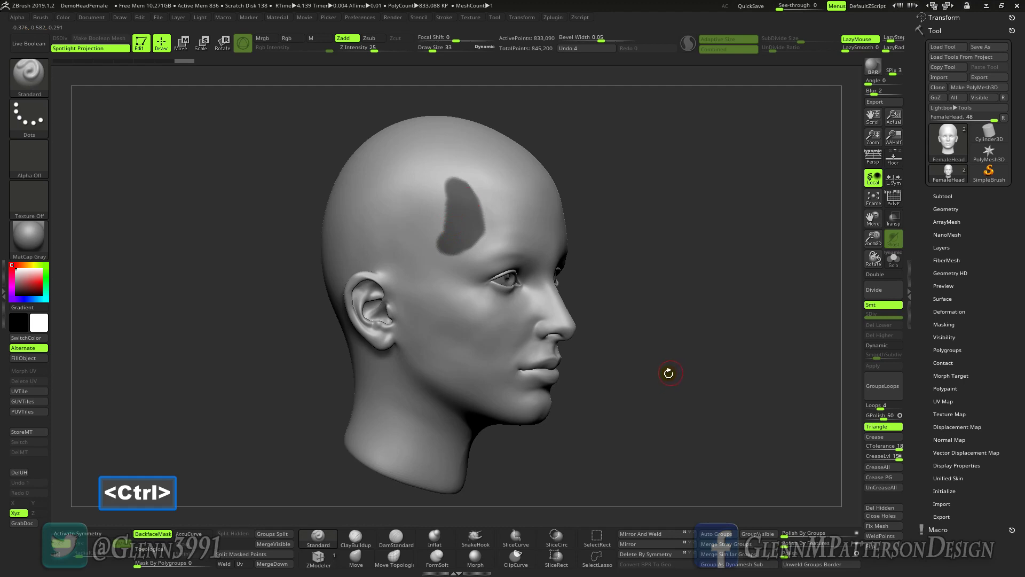
Step: Set the subtool extraction's surface smoothness to 25 and its thickness to 0.1
left_click_drag(657, 386, 637, 396)
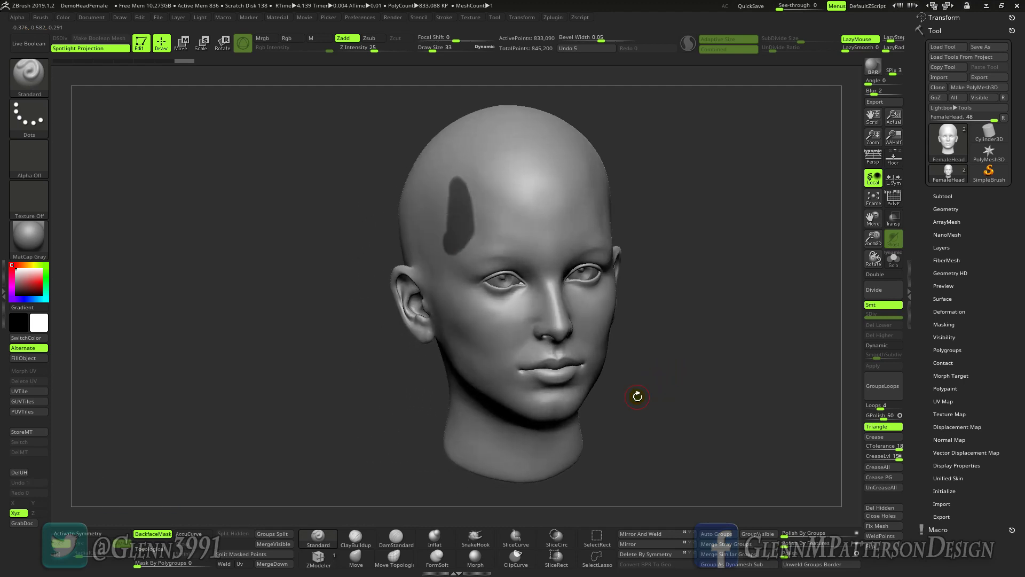
left_click(942, 197)
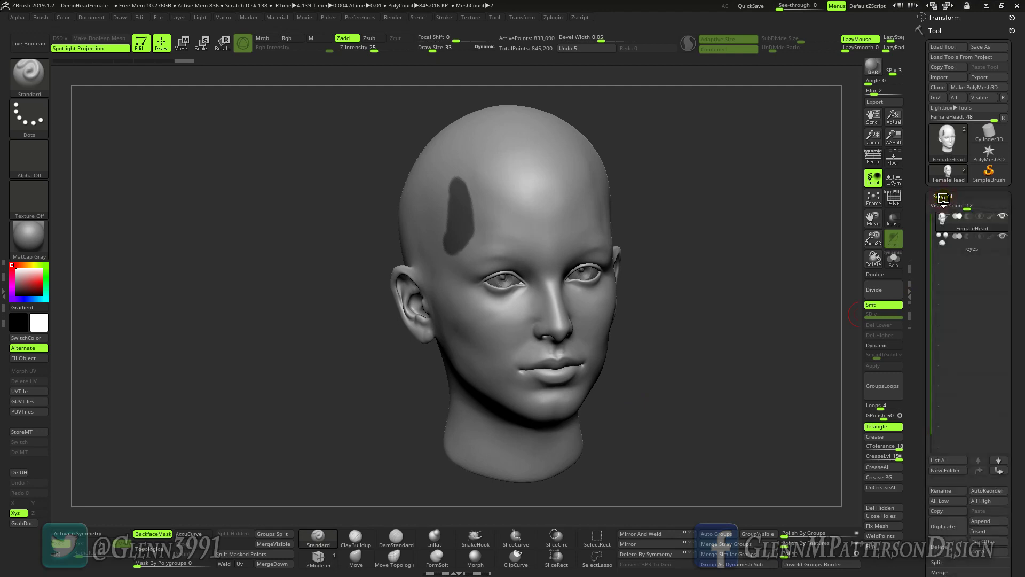
left_click_drag(1024, 219, 1023, 187)
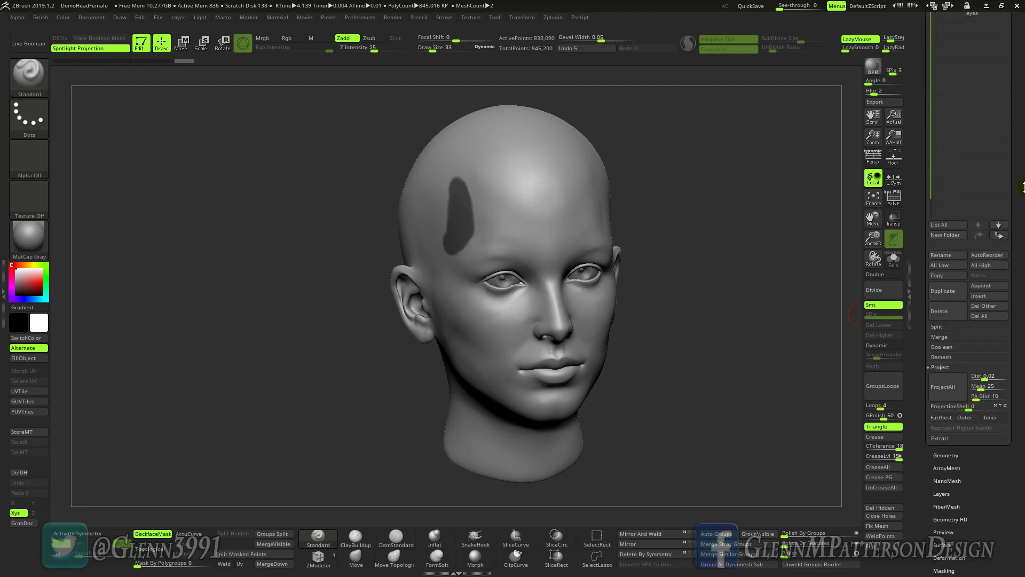
left_click(938, 438)
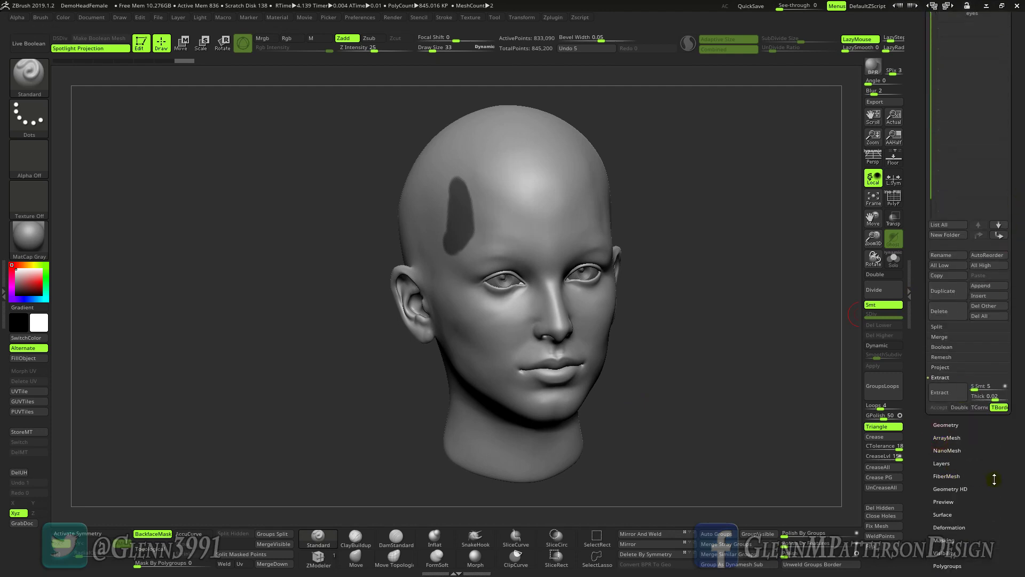
left_click(976, 388)
type("25")
key("Return")
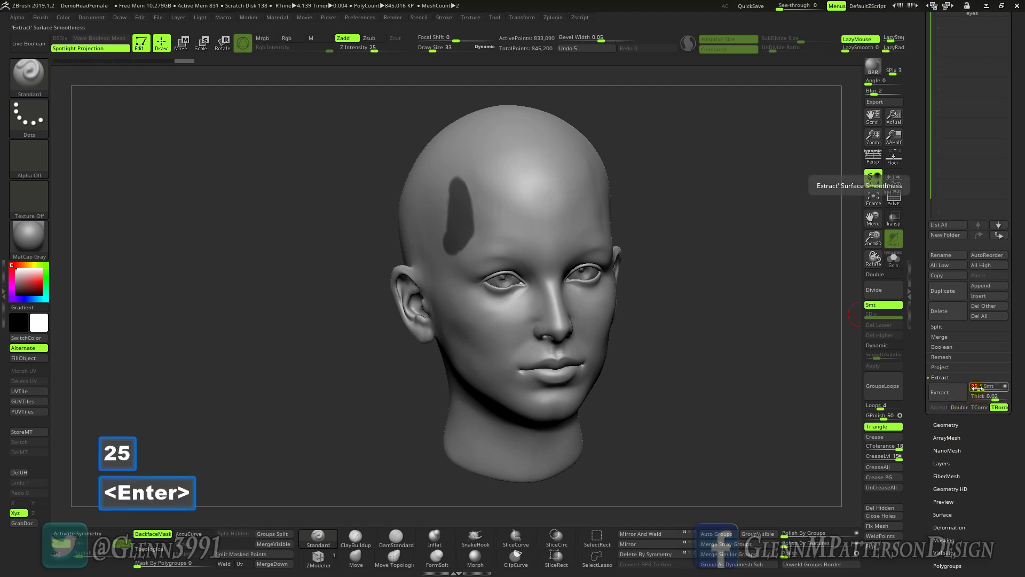
left_click(989, 395)
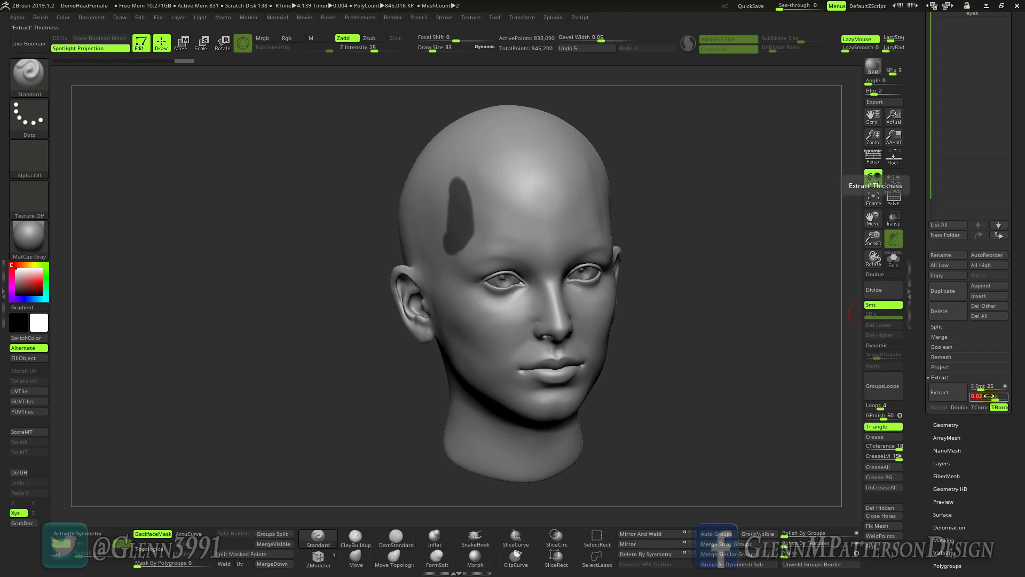
type(".1")
key("Return")
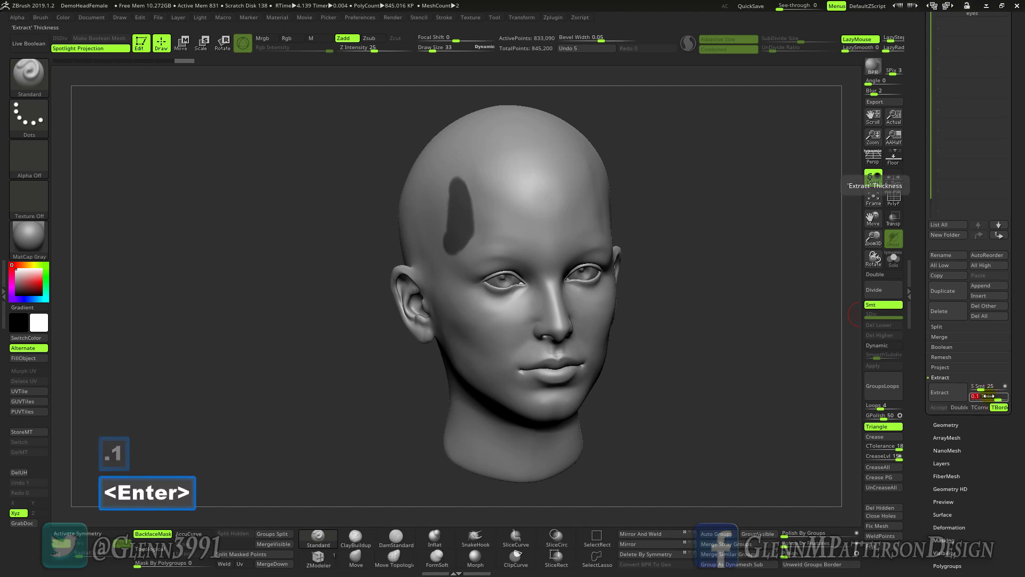
Step: Extract the masked patch, accept it as a new subtool and make that subtool active
left_click(947, 395)
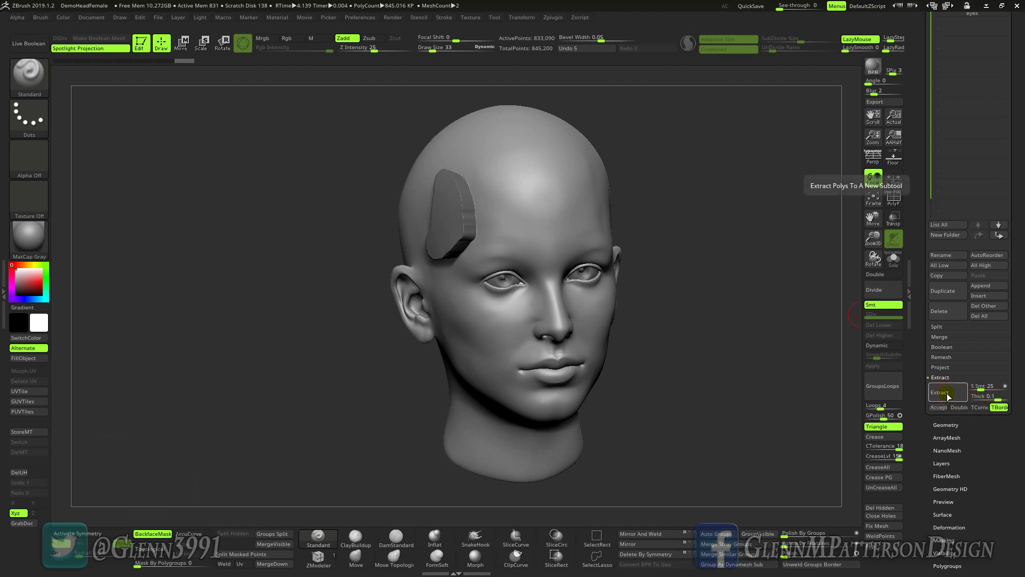
left_click(939, 407)
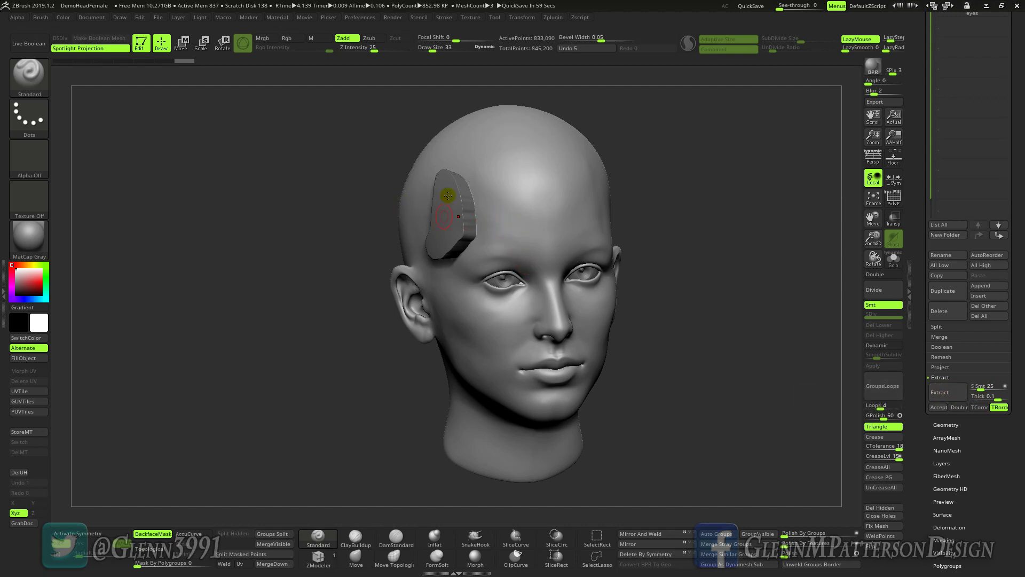
left_click(939, 407)
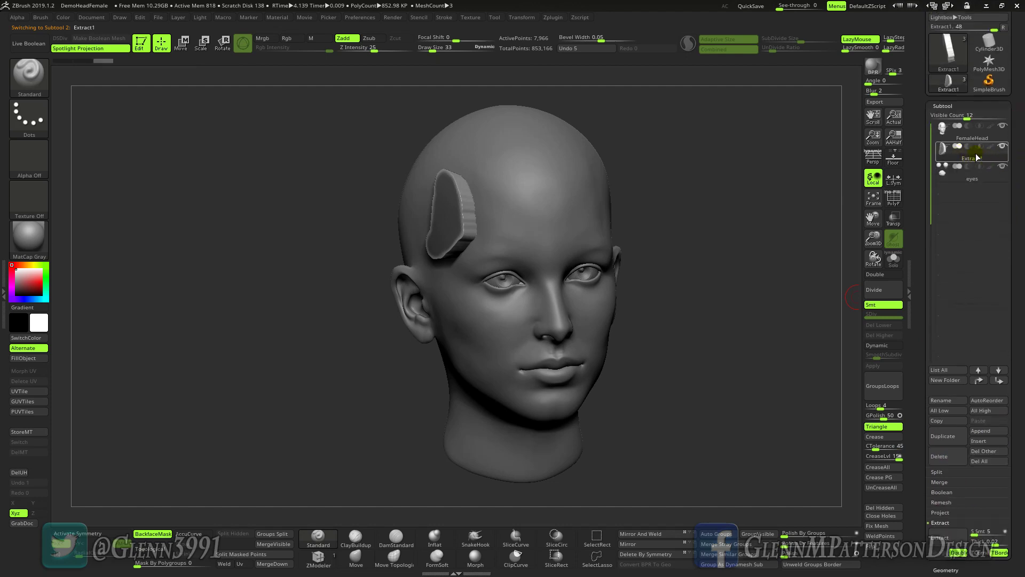
mouse_move(977, 157)
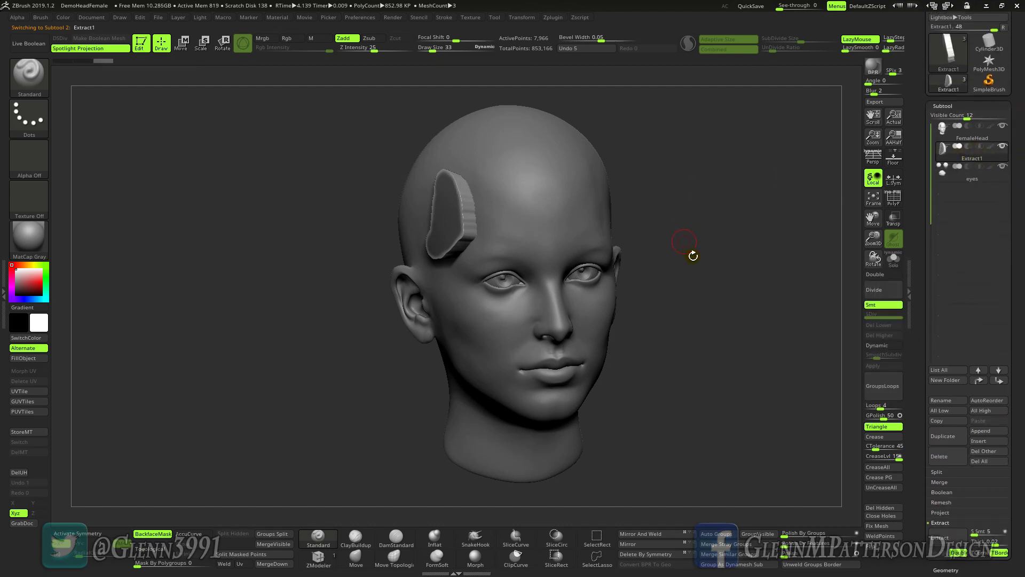
Step: Clear the mask on the extracted horn base and check the head and the horn base in isolation
left_click(731, 276, "ctrl")
left_click(971, 134)
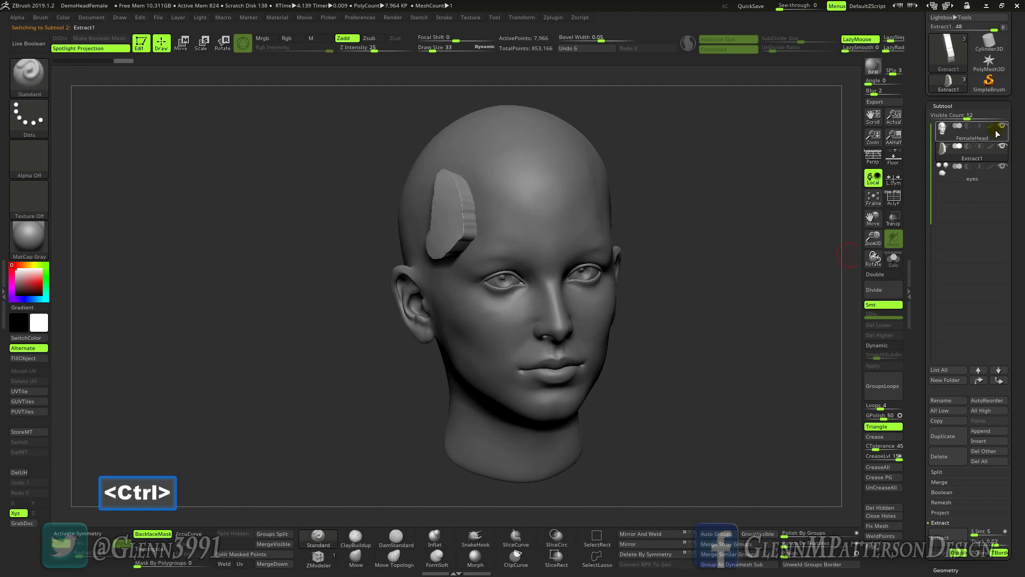
left_click(900, 263)
key("ctrl")
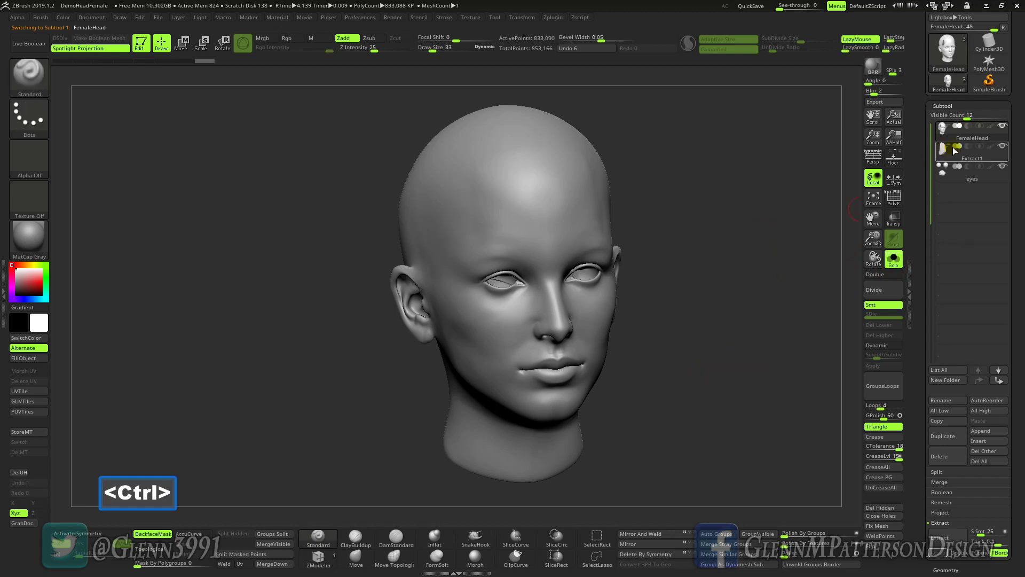
left_click(996, 157)
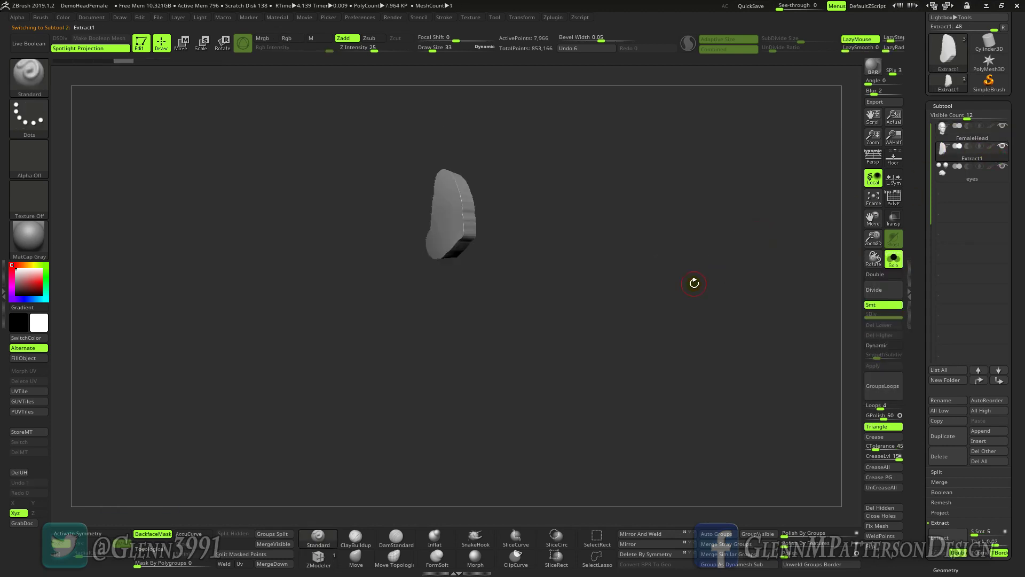
left_click(893, 259)
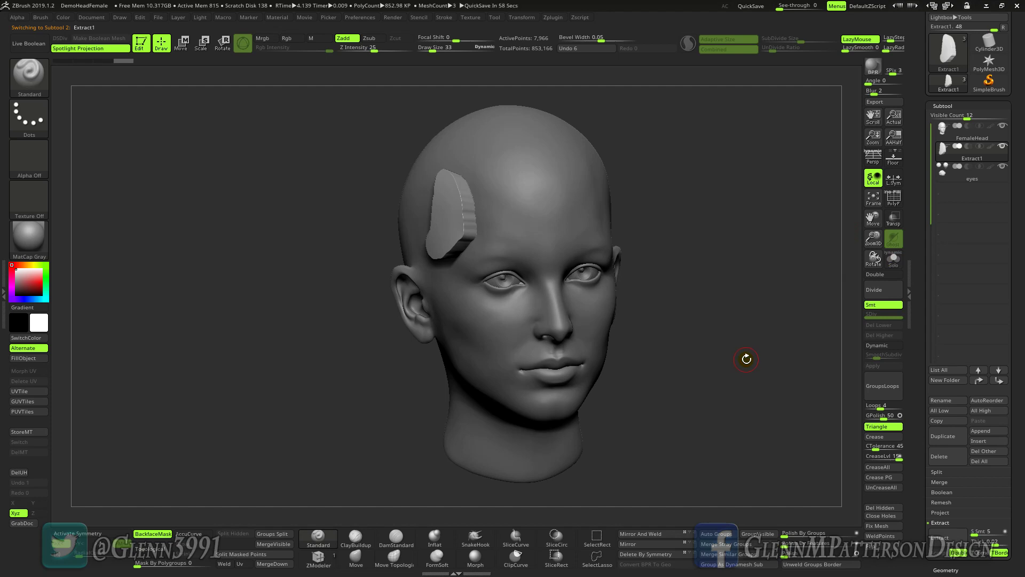
Step: Show the horn base's polyframe, mask everything except its outer face polygroup, and place the move gizmo on that face
left_click_drag(713, 396, 728, 397)
left_click_drag(870, 234, 861, 276)
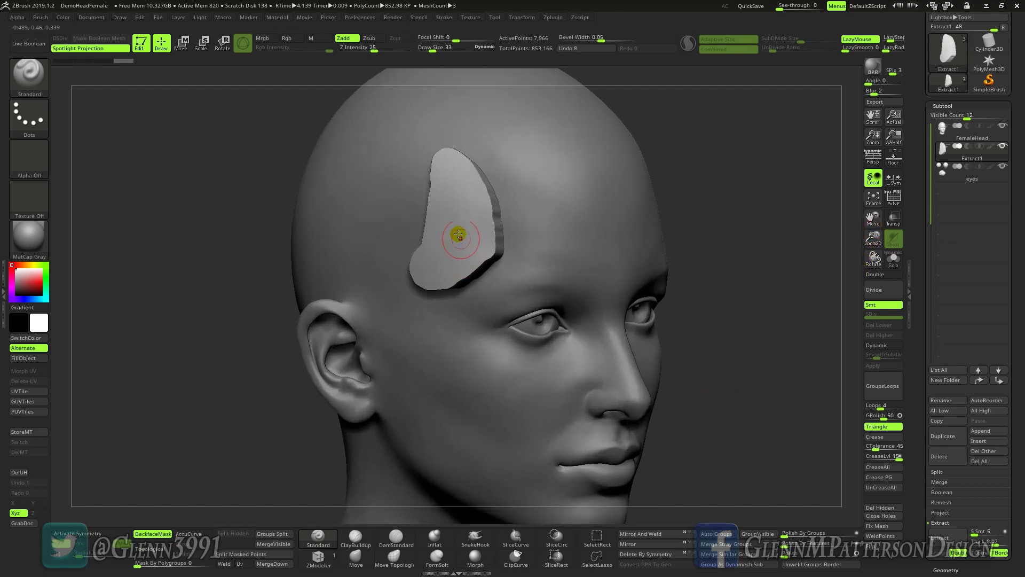
left_click(181, 43)
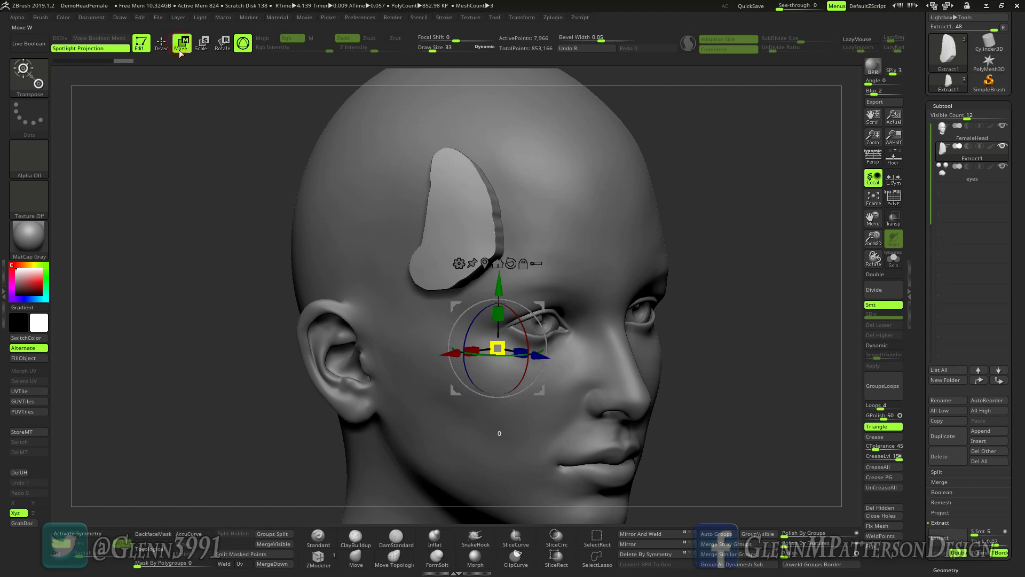
left_click(893, 198)
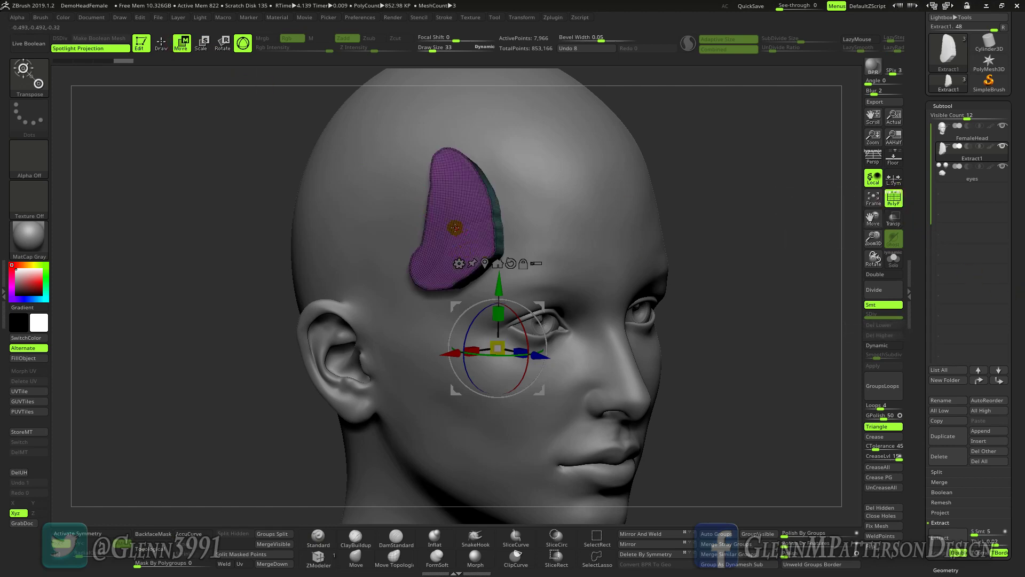
key("ctrl")
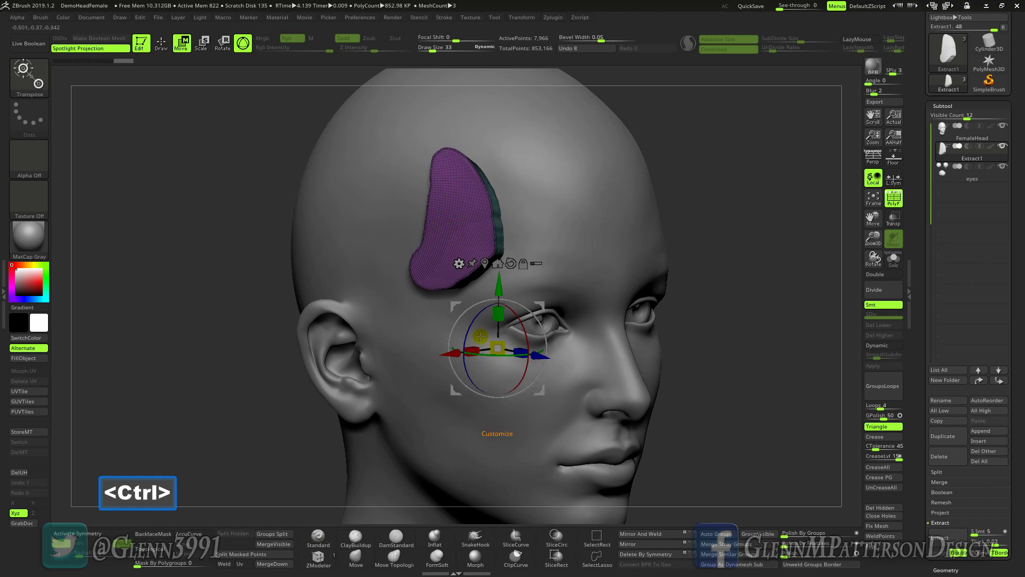
left_click(454, 228)
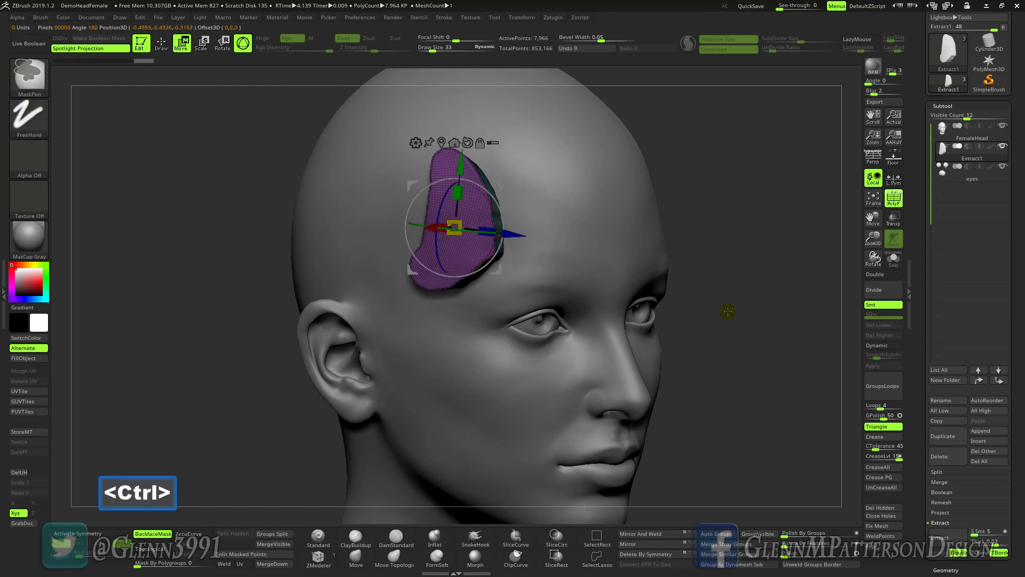
Step: Scale the horn base's outer face down uniformly so its sides taper, and clear the mask
left_click_drag(808, 351, 739, 322)
left_click(893, 260)
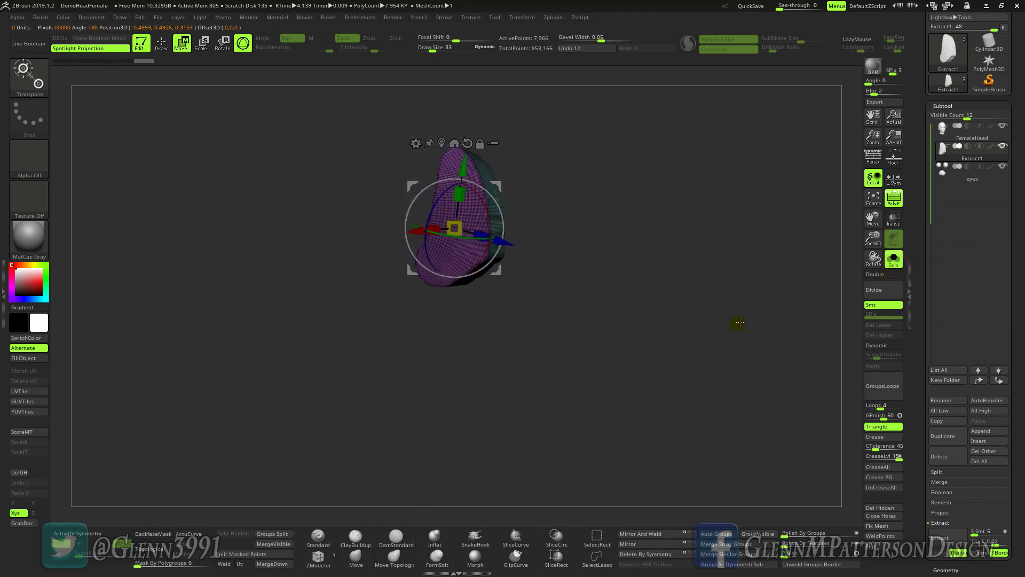
left_click(893, 260)
left_click(874, 198)
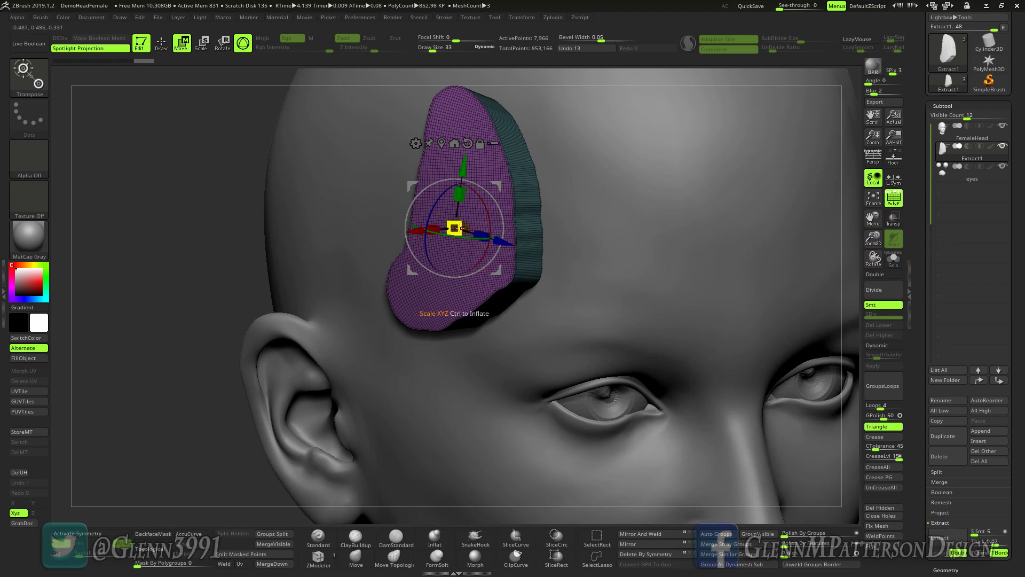
left_click_drag(456, 225, 433, 232)
left_click_drag(110, 311, 181, 197, "ctrl")
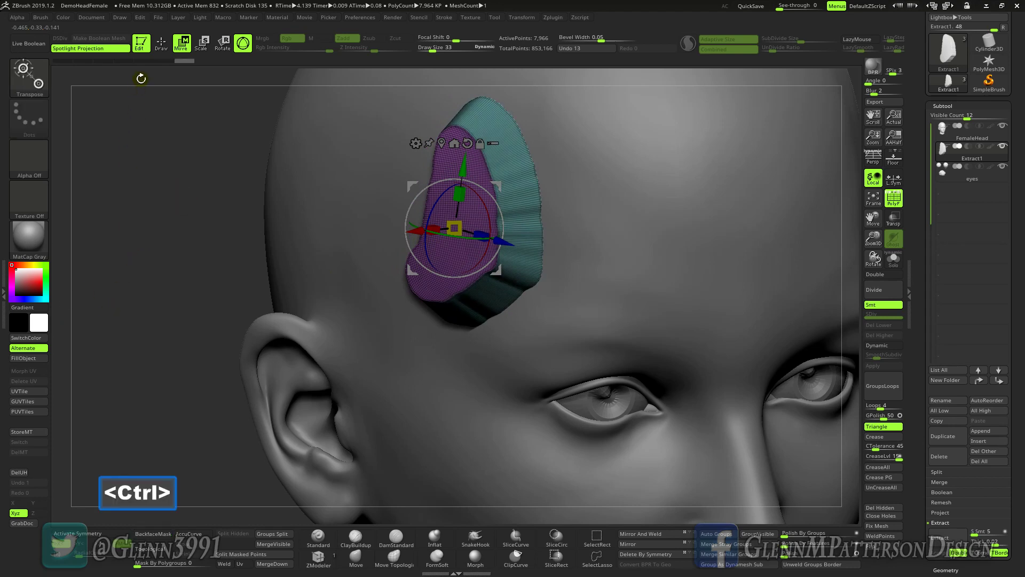
Step: Return to draw mode, hide the polyframe and open the horn base's geometry settings
left_click(161, 43)
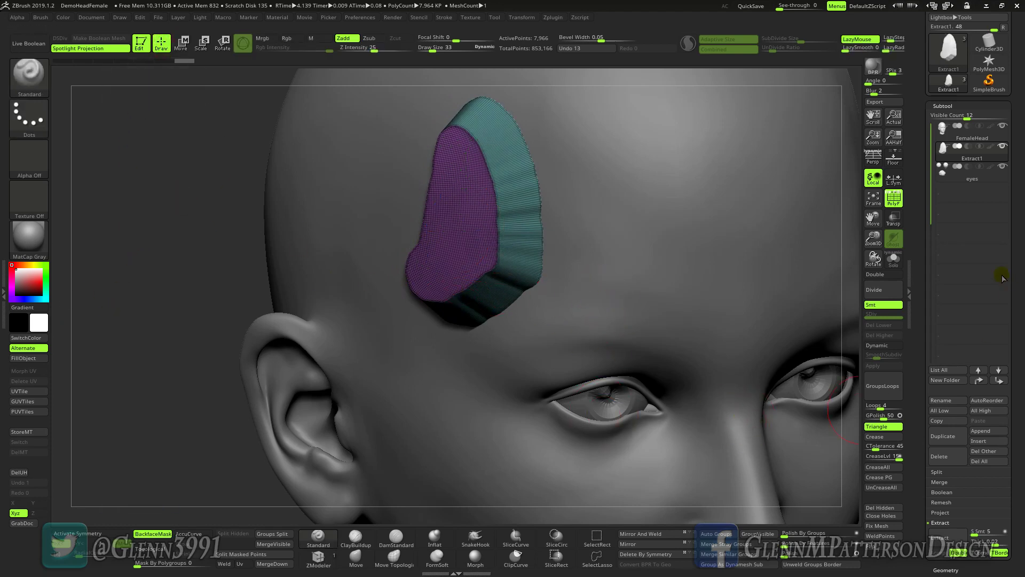
left_click(893, 202)
left_click_drag(1023, 409, 1024, 317)
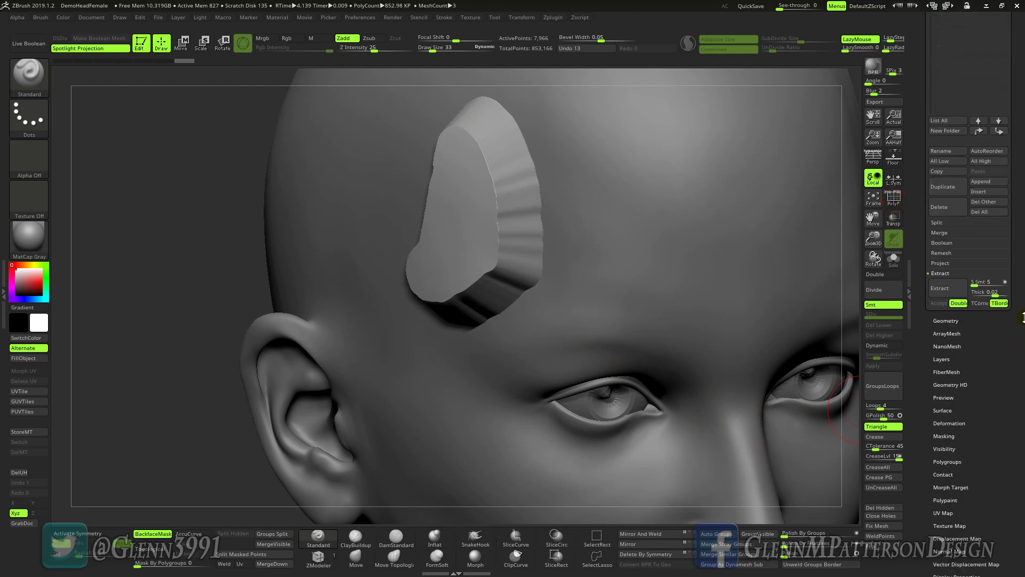
left_click(939, 319)
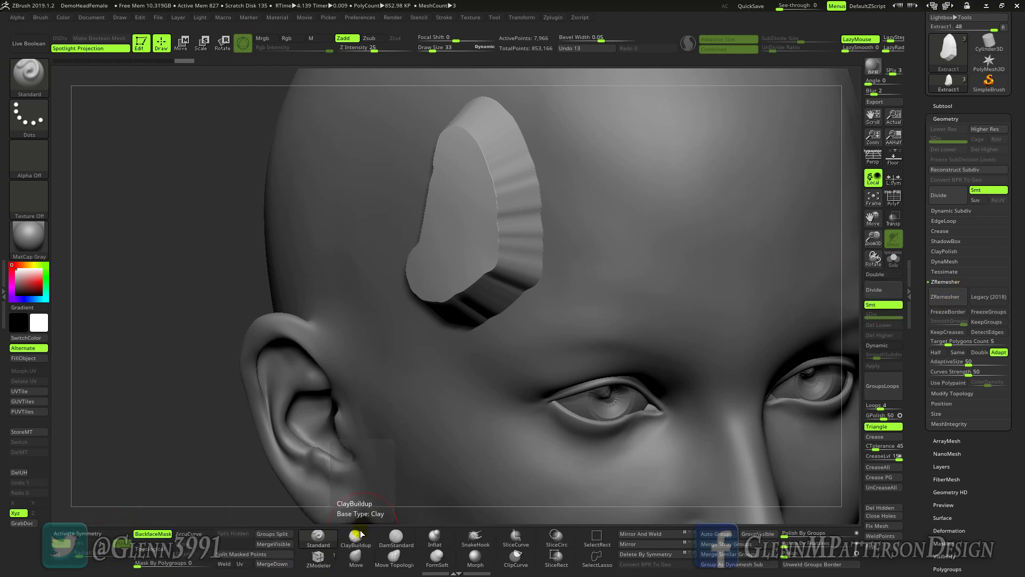
Step: Select the ClayBuildup brush, testing and undoing one stroke on the horn base's front edge
left_click(355, 538)
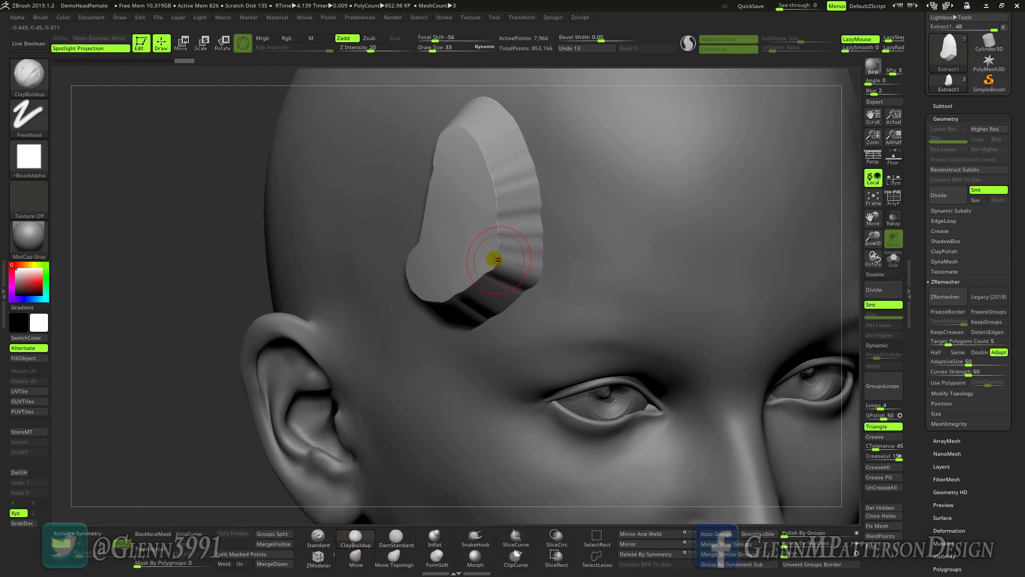
mouse_move(520, 274)
left_mouse_down()
mouse_move(483, 247)
mouse_move(498, 240)
left_mouse_up()
key("ctrl+z")
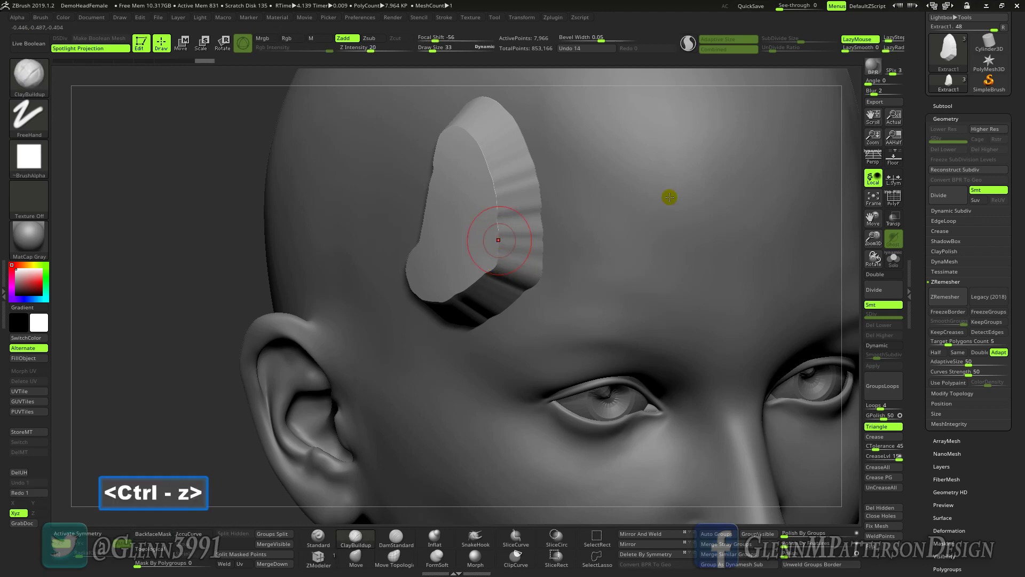
Step: Convert the horn base to a DynaMesh with a resolution of 512
left_click(944, 262)
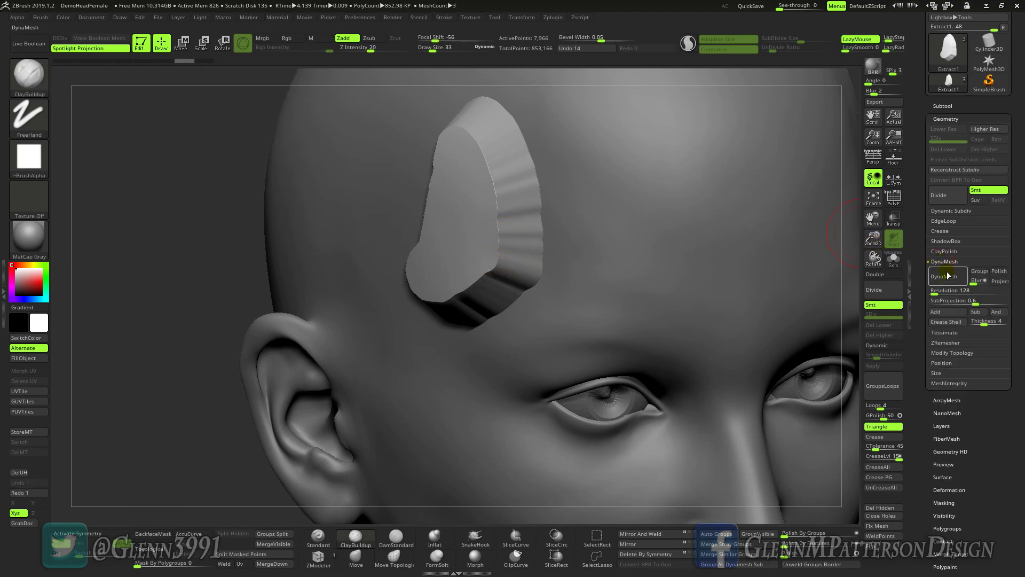
type("512")
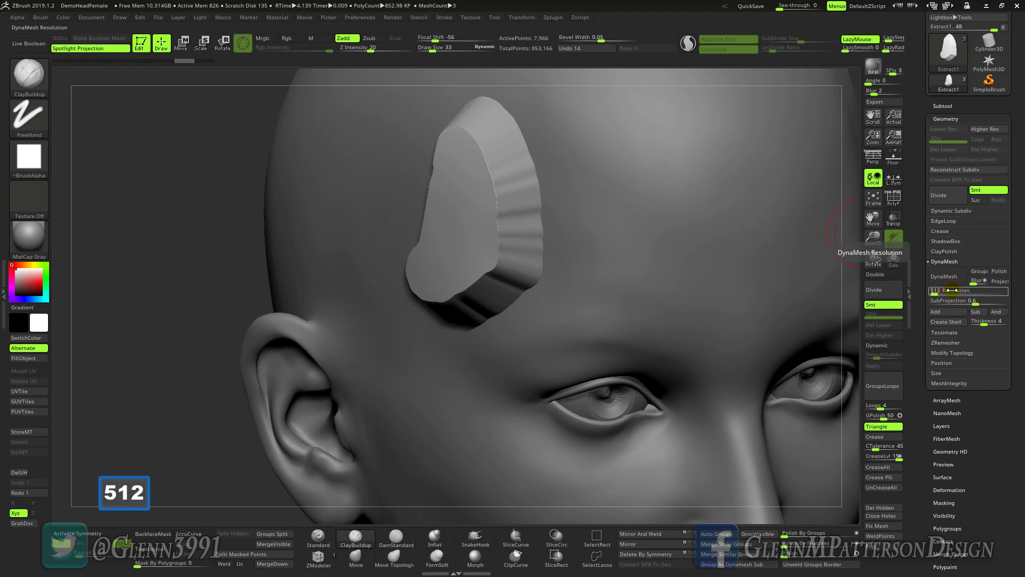
key("Return")
left_click(947, 277)
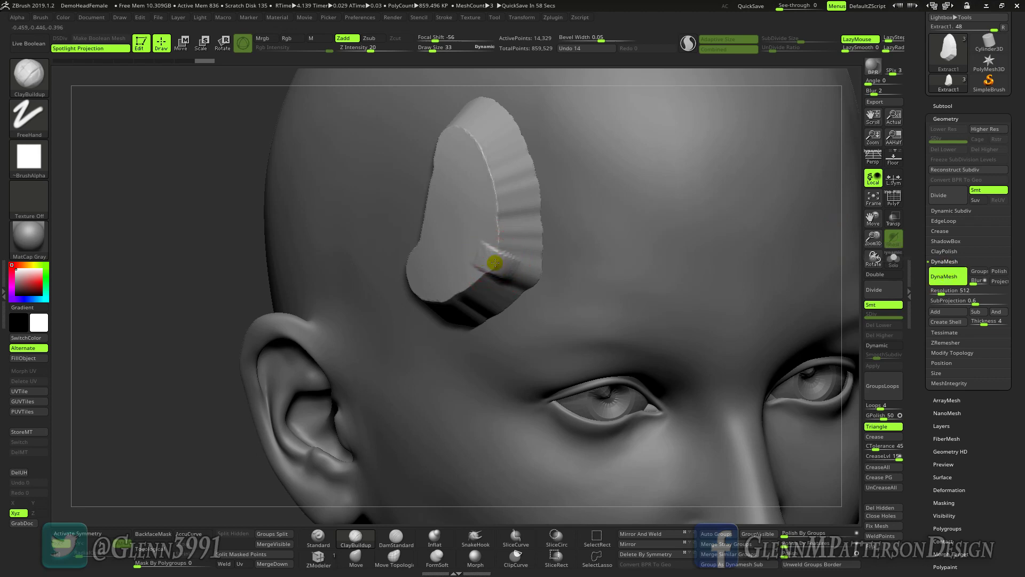
Step: Build up a row of ClayBuildup ridges across the front, lower and rear sides of the horn base
mouse_move(495, 262)
left_mouse_down()
mouse_move(512, 244)
mouse_move(483, 212)
mouse_move(518, 174)
mouse_move(482, 185)
mouse_move(515, 155)
mouse_move(471, 137)
mouse_move(477, 101)
left_mouse_up()
mouse_move(451, 299)
left_mouse_down()
mouse_move(477, 337)
mouse_move(460, 306)
mouse_move(467, 293)
mouse_move(496, 313)
mouse_move(454, 288)
left_mouse_up()
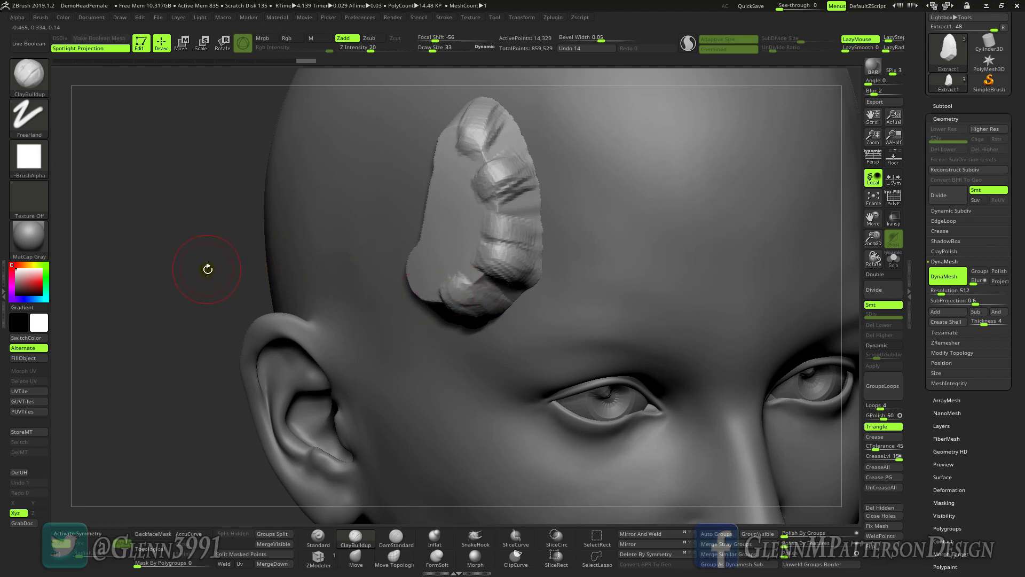
left_click_drag(213, 274, 240, 263)
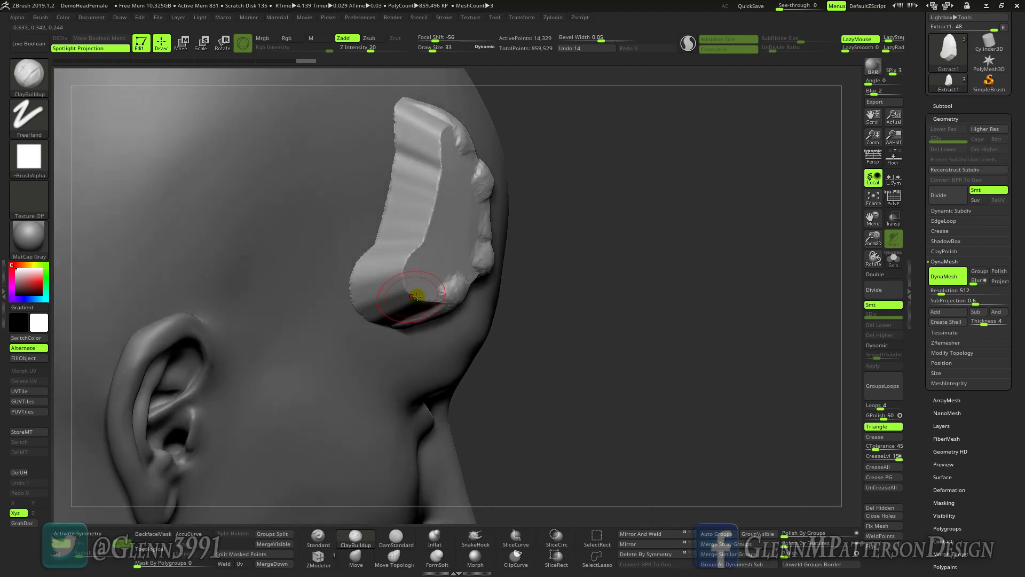
mouse_move(417, 295)
left_mouse_down()
mouse_move(387, 299)
mouse_move(401, 297)
mouse_move(368, 281)
mouse_move(390, 270)
left_mouse_up()
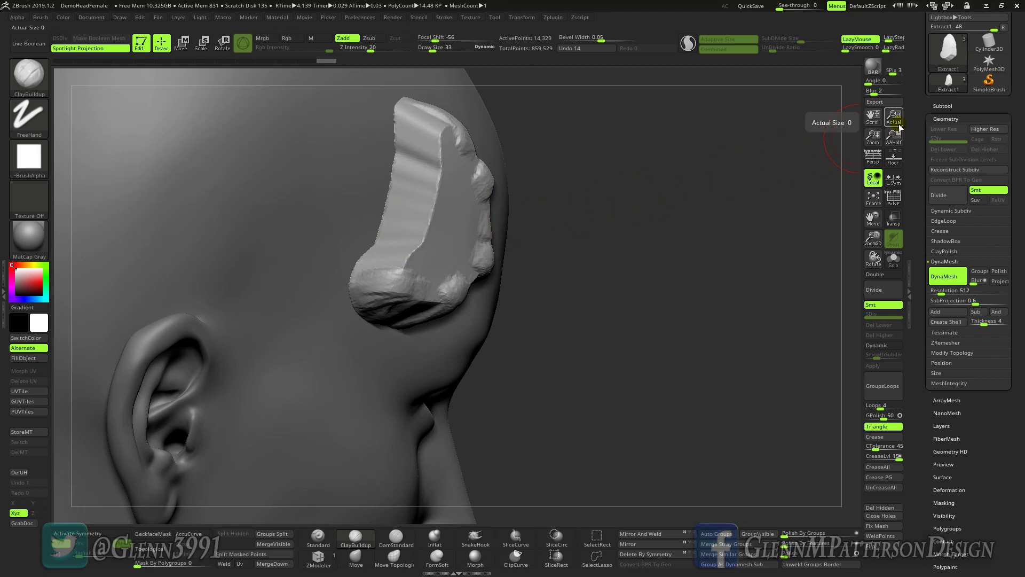
mouse_move(409, 119)
left_mouse_down()
mouse_move(393, 110)
mouse_move(424, 131)
mouse_move(400, 115)
mouse_move(431, 157)
left_mouse_up()
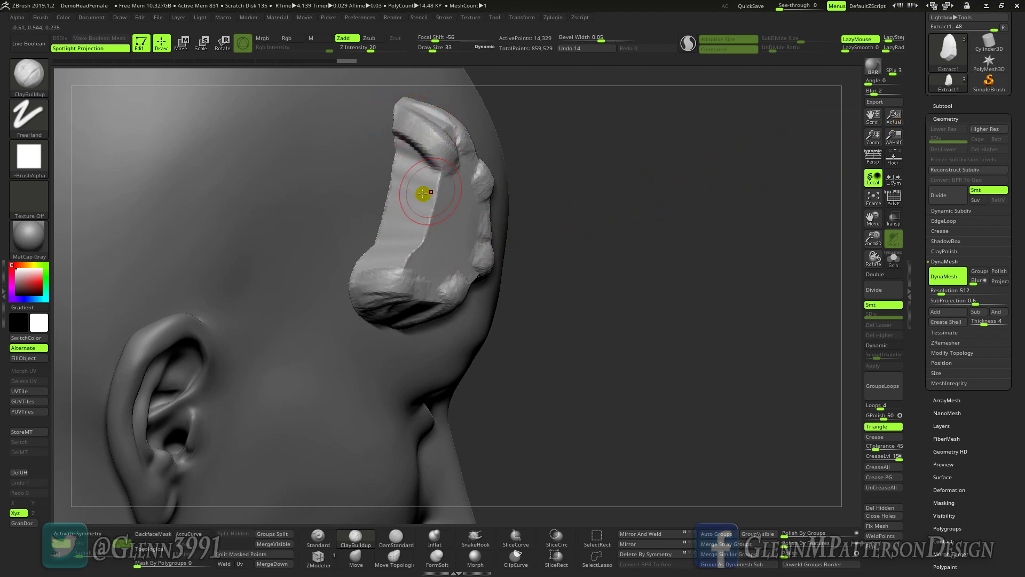
mouse_move(429, 206)
left_mouse_down()
mouse_move(414, 202)
mouse_move(433, 183)
mouse_move(394, 162)
mouse_move(419, 181)
mouse_move(408, 190)
mouse_move(430, 218)
mouse_move(373, 222)
mouse_move(421, 232)
mouse_move(393, 258)
mouse_move(370, 247)
mouse_move(415, 266)
mouse_move(401, 253)
left_mouse_up()
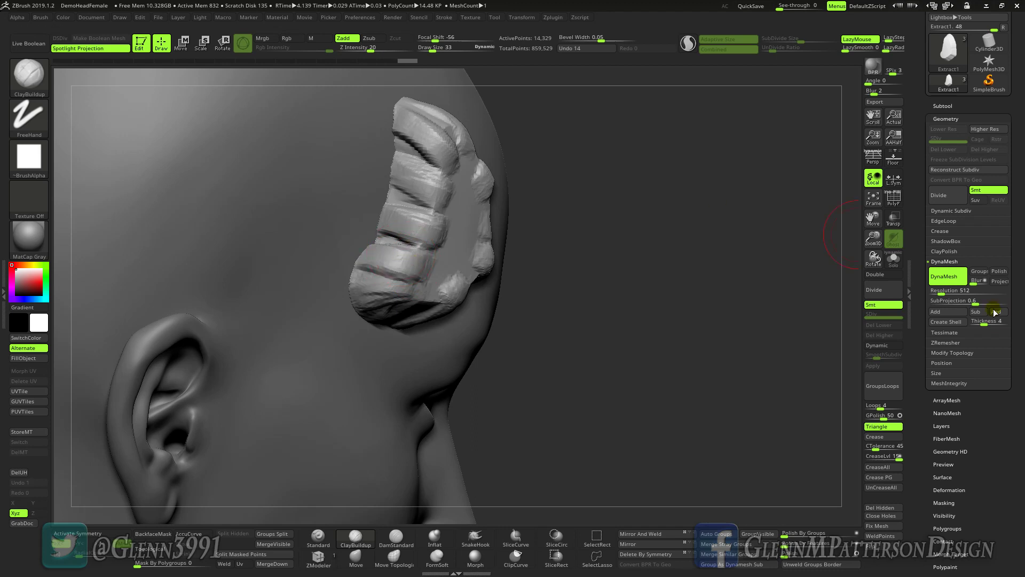
Step: Isolate the horn base with backface masking on, build up clay at the lower end of its inner face, and remesh it
left_click(893, 259)
mouse_move(785, 291)
left_mouse_down()
mouse_move(688, 315)
mouse_move(762, 318)
mouse_move(317, 112)
mouse_move(325, 108)
left_mouse_up()
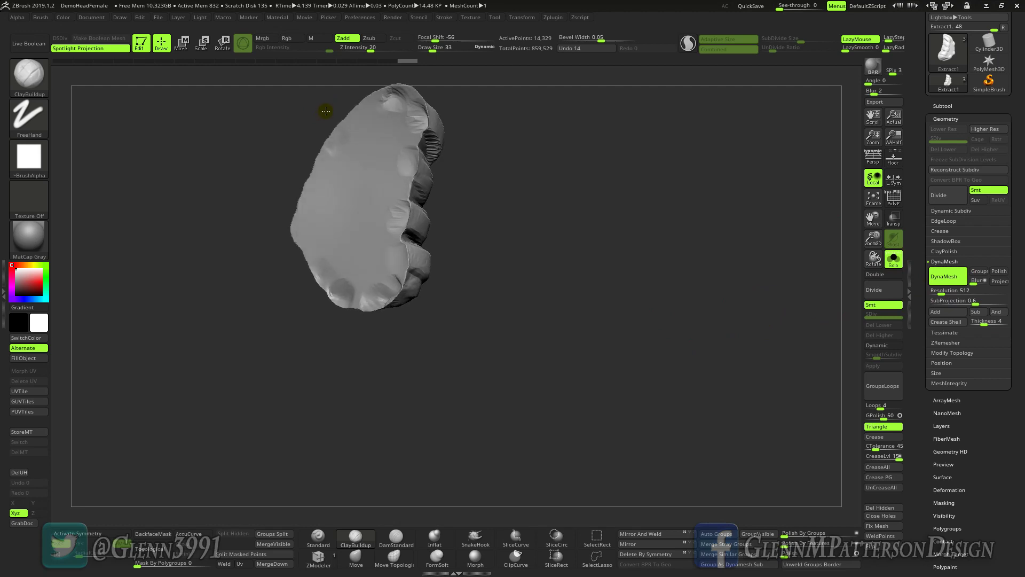
left_click(150, 534)
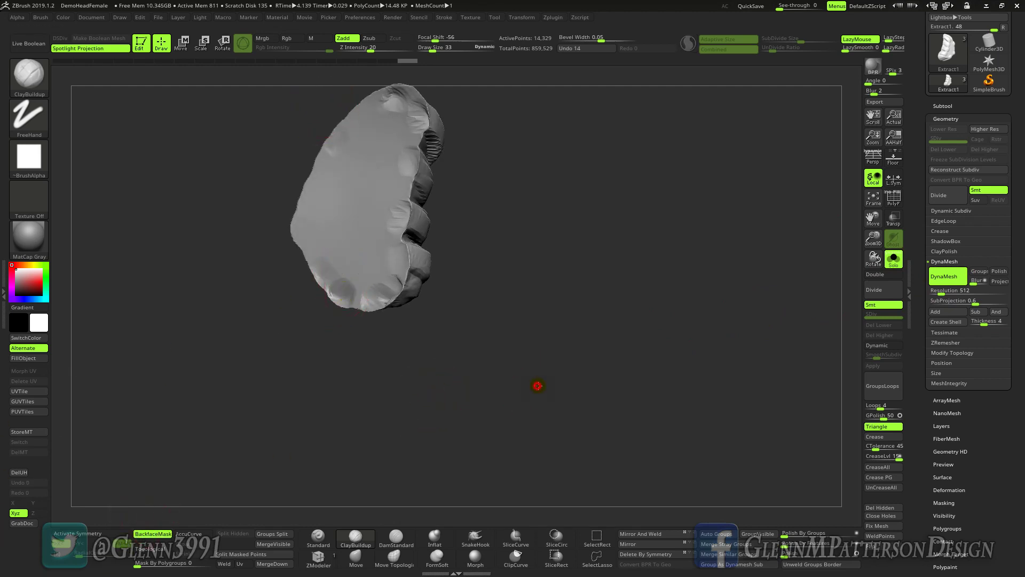
mouse_move(538, 385)
left_mouse_down()
mouse_move(359, 267)
mouse_move(366, 297)
mouse_move(435, 305)
left_mouse_up()
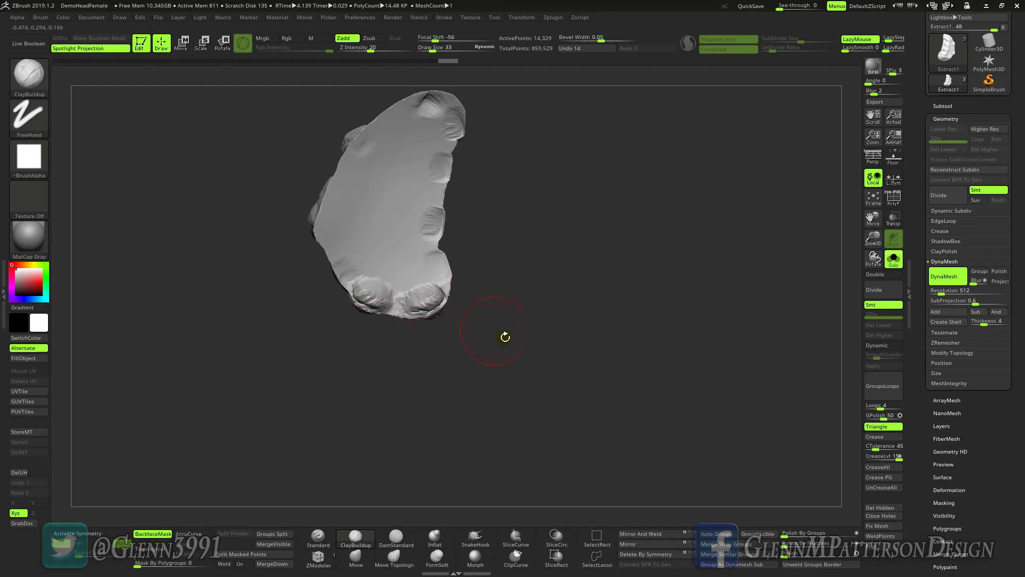
left_click_drag(505, 337, 442, 335)
left_click_drag(614, 285, 712, 449, "ctrl")
Step: Build up clay lumps around the rim of the horn base's inner face and refresh the DynaMesh
left_click_drag(603, 390, 643, 387)
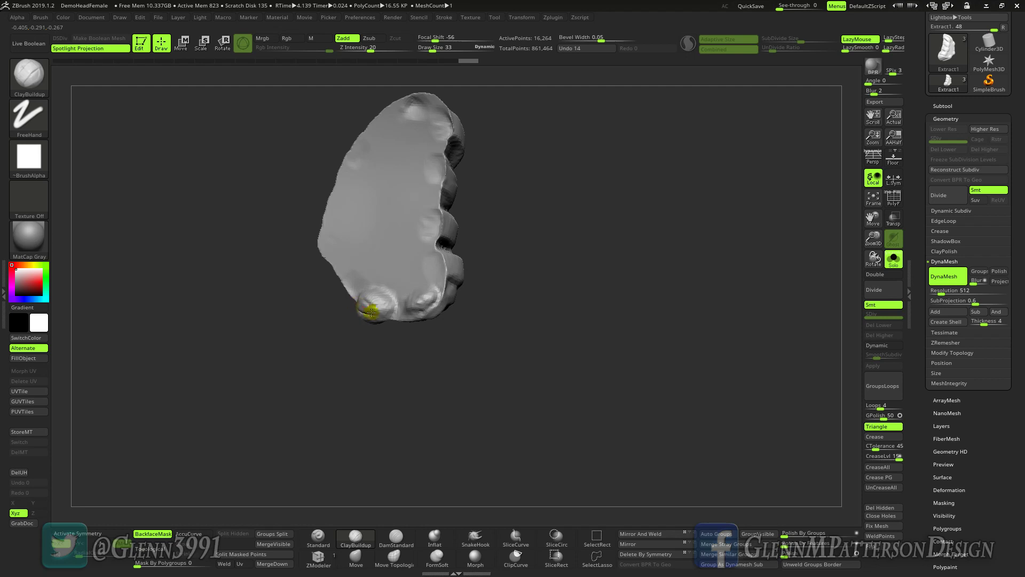
mouse_move(370, 312)
left_mouse_down()
mouse_move(433, 293)
mouse_move(419, 268)
mouse_move(435, 165)
mouse_move(423, 171)
mouse_move(421, 110)
mouse_move(434, 126)
mouse_move(442, 114)
mouse_move(407, 104)
left_mouse_up()
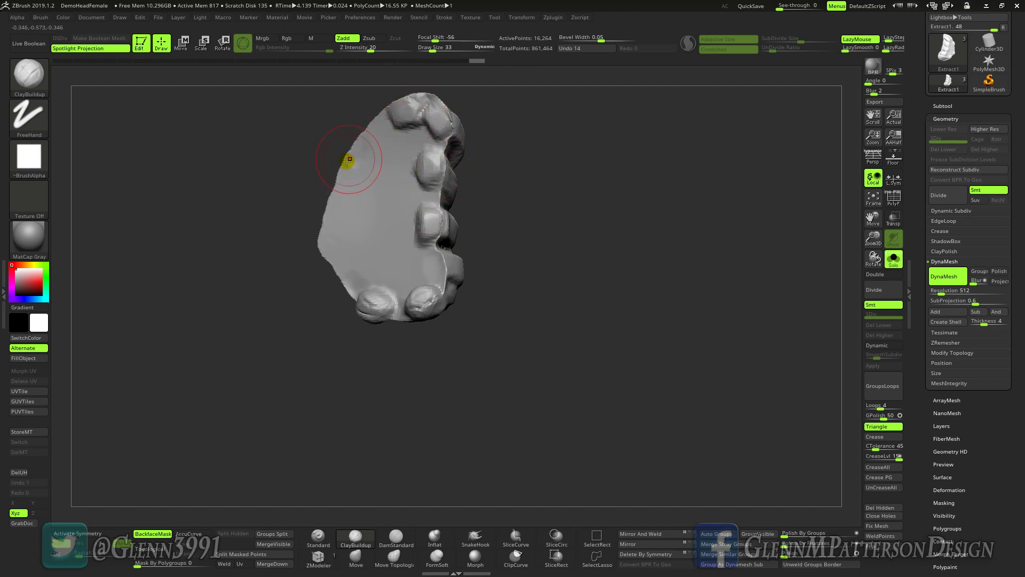
left_click_drag(592, 214, 626, 246)
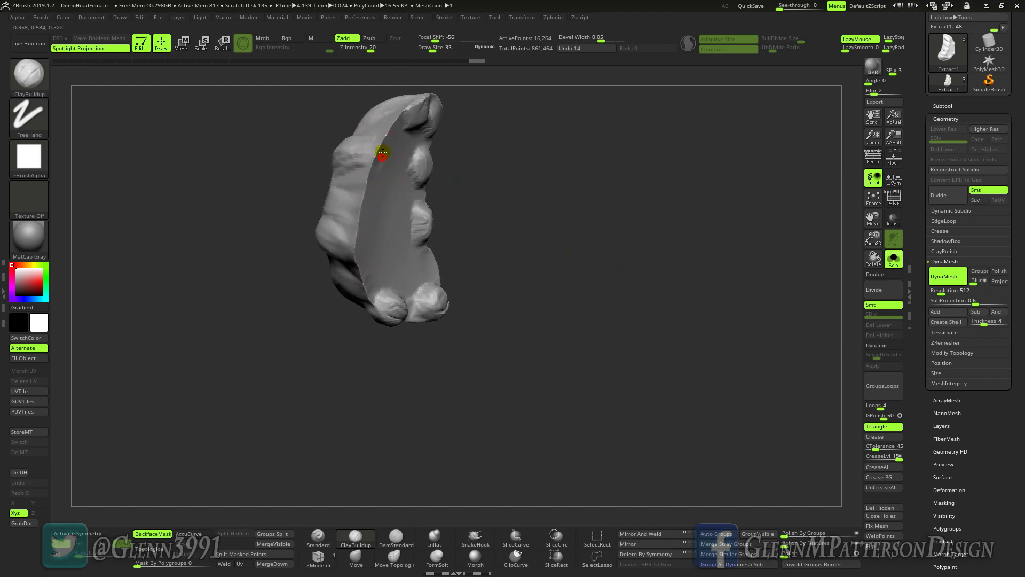
mouse_move(383, 152)
left_mouse_down()
mouse_move(359, 267)
mouse_move(359, 206)
mouse_move(356, 229)
left_mouse_up()
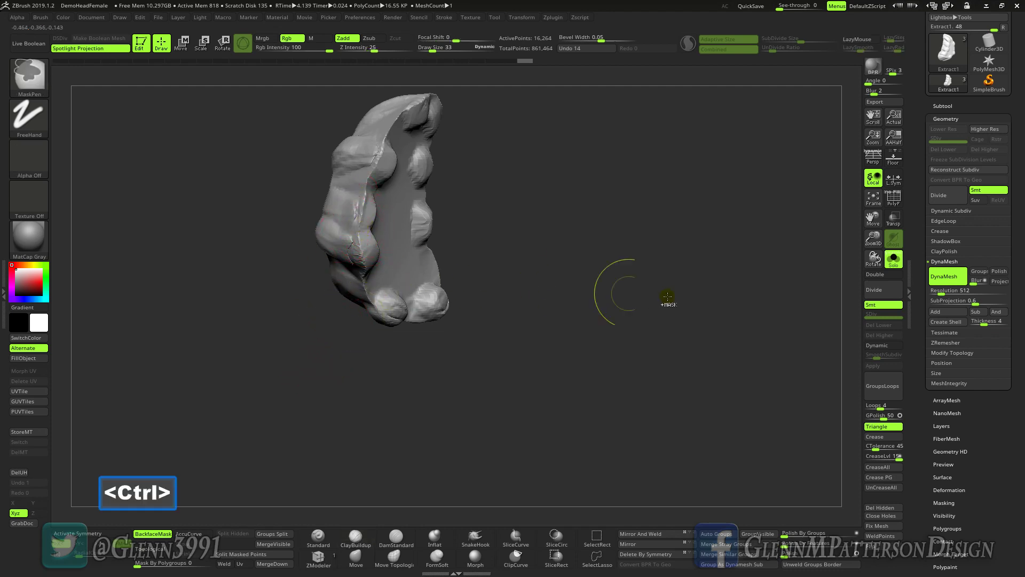
left_click_drag(668, 305, 660, 289, "ctrl")
Step: Try smoothing the clay ridges on the side of the horn base, and undo the smoothing
mouse_move(540, 354)
left_mouse_down()
mouse_move(590, 368)
mouse_move(530, 310)
mouse_move(606, 334)
mouse_move(555, 339)
left_mouse_up()
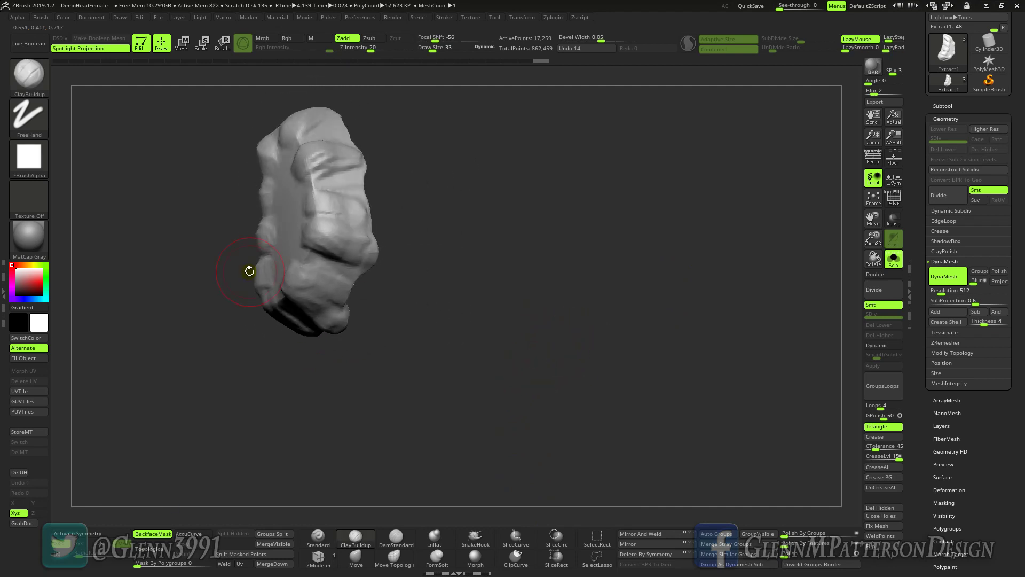
mouse_move(327, 264)
left_mouse_down("shift")
mouse_move(336, 268)
mouse_move(335, 235)
left_mouse_up("shift")
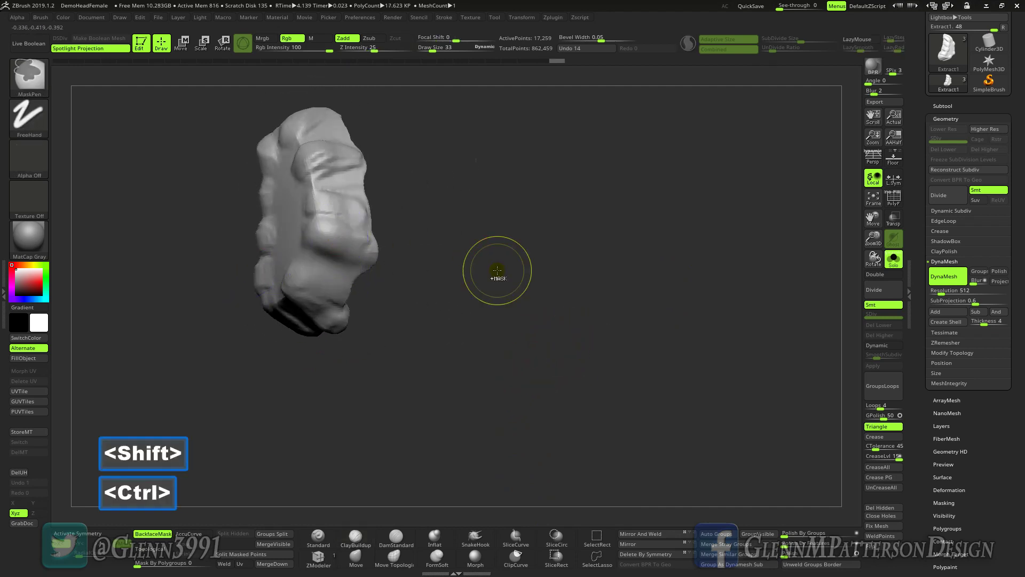
key("ctrl+z")
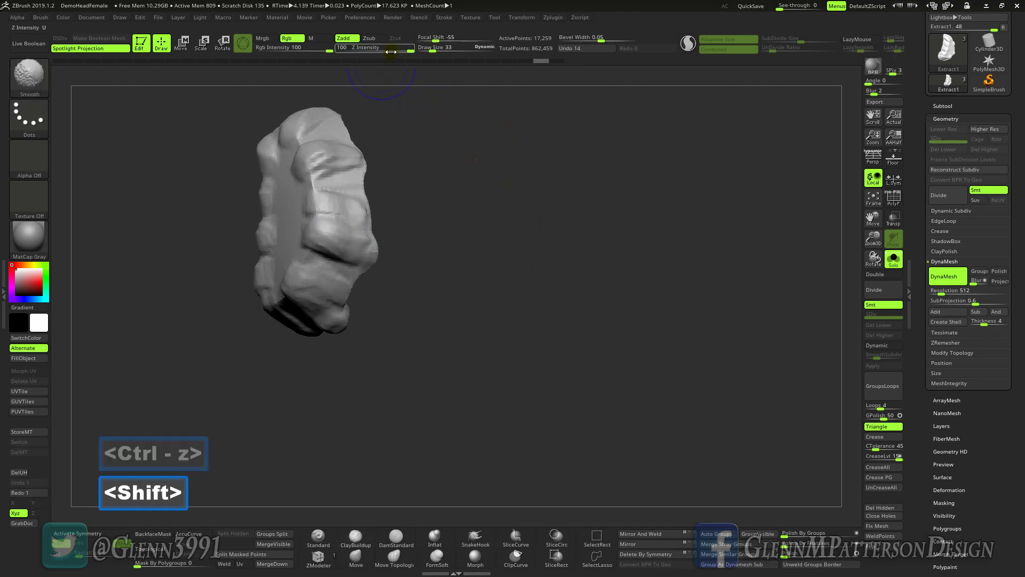
Step: Set the Smooth brush's Z Intensity to 31 and soften the clay ridges around the horn base and its lower end
left_click_drag(389, 50, 368, 51, "shift")
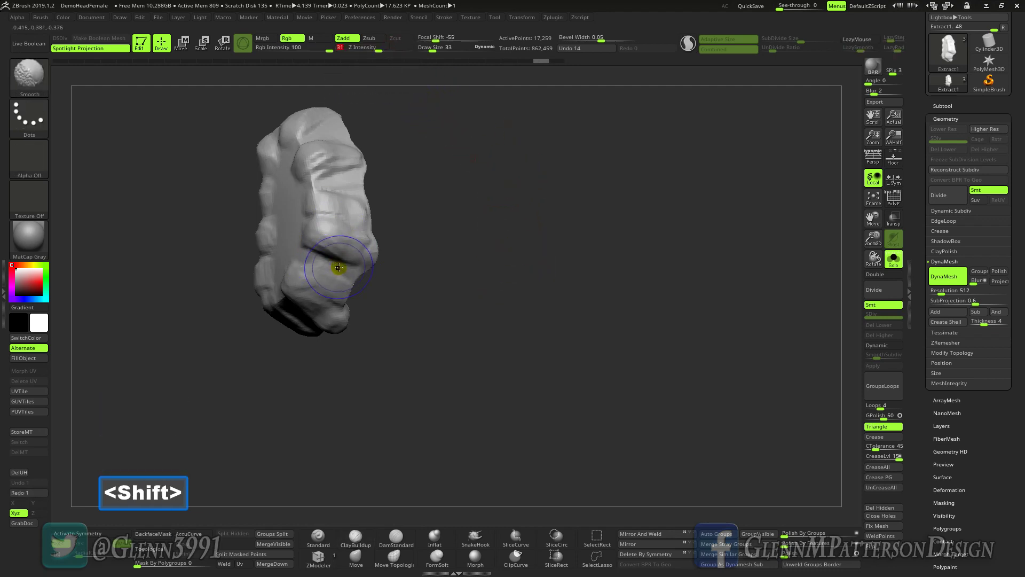
mouse_move(338, 267)
left_mouse_down("shift")
mouse_move(314, 255)
mouse_move(334, 192)
left_mouse_up("shift")
mouse_move(340, 164)
left_mouse_down("shift")
mouse_move(293, 130)
mouse_move(270, 175)
left_mouse_up("shift")
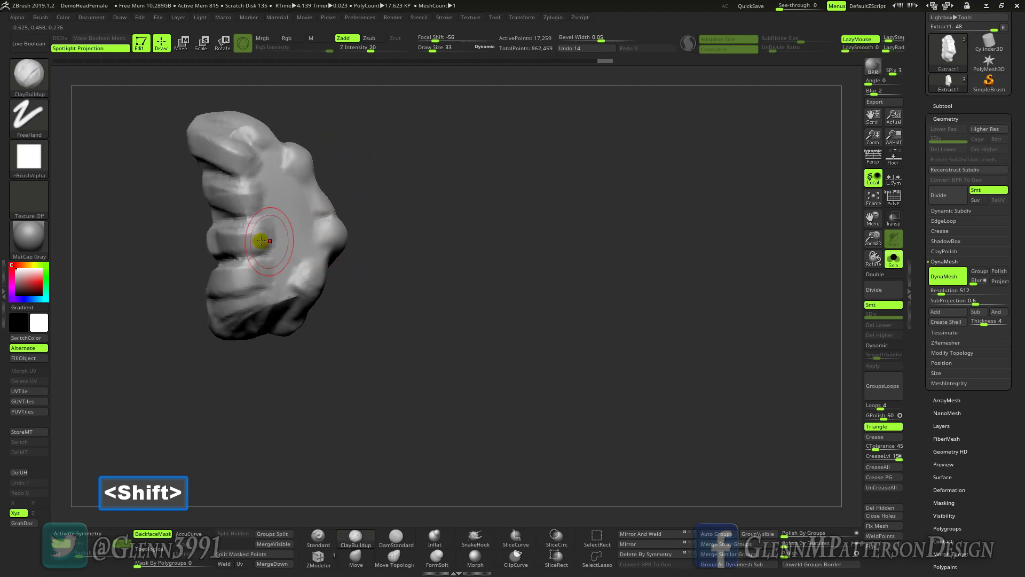
mouse_move(260, 240)
left_mouse_down("shift")
mouse_move(210, 195)
mouse_move(227, 199)
mouse_move(254, 317)
left_mouse_up("shift")
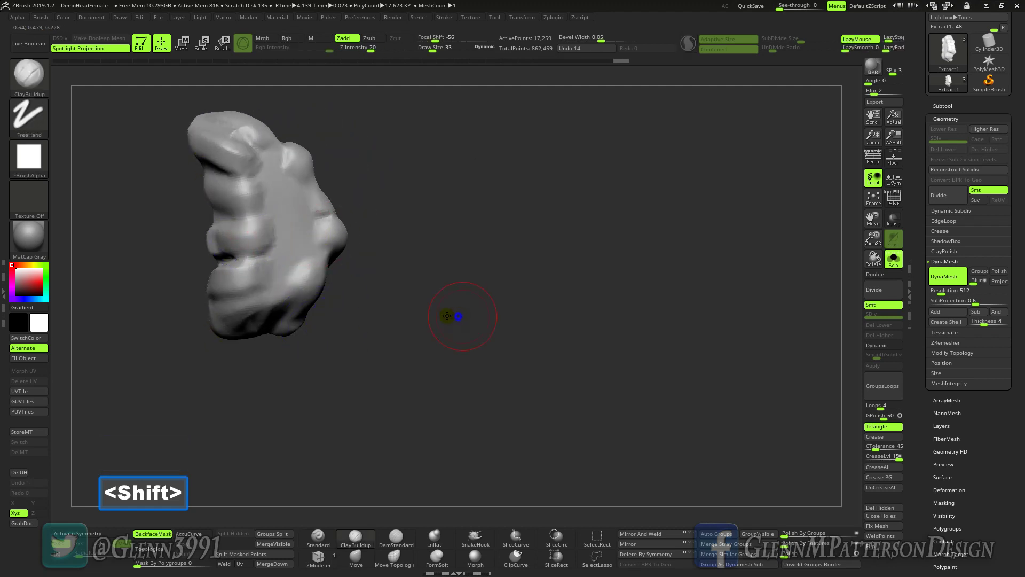
left_click_drag(457, 315, 362, 247)
left_click_drag(434, 354, 327, 289)
left_click_drag(352, 332, 347, 345, "shift")
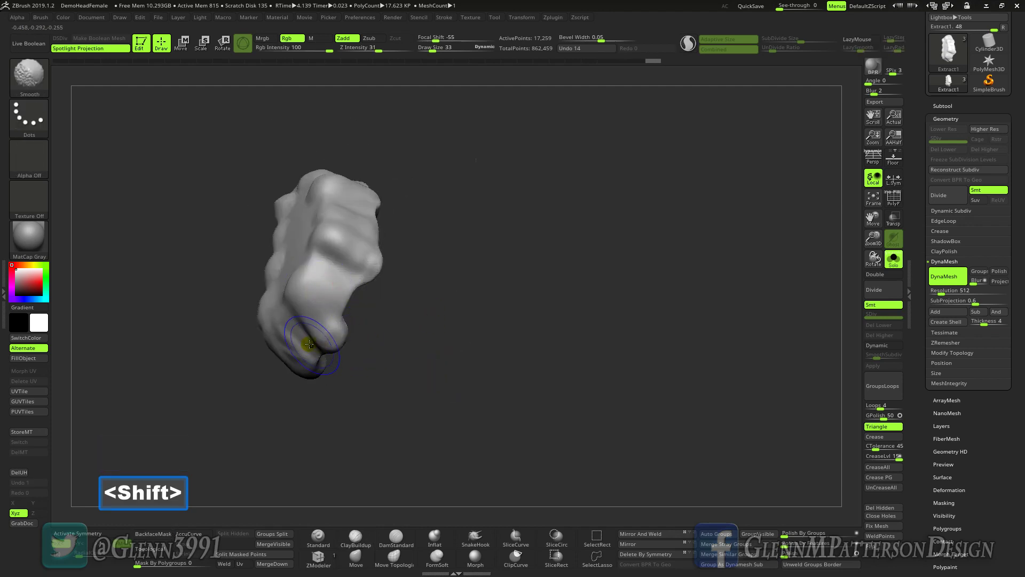
left_click_drag(291, 324, 327, 369, "shift")
Step: Scale the horn base slightly with the transform gizmo and smooth the groove near its lower end
left_click(185, 48)
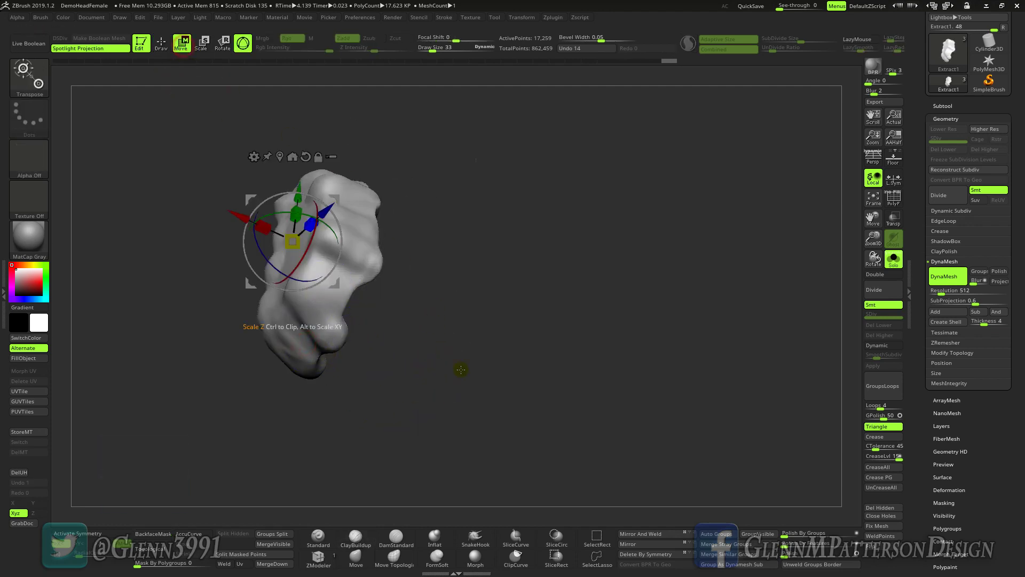
left_click_drag(262, 229, 261, 226)
left_click_drag(468, 342, 524, 360)
key("shift")
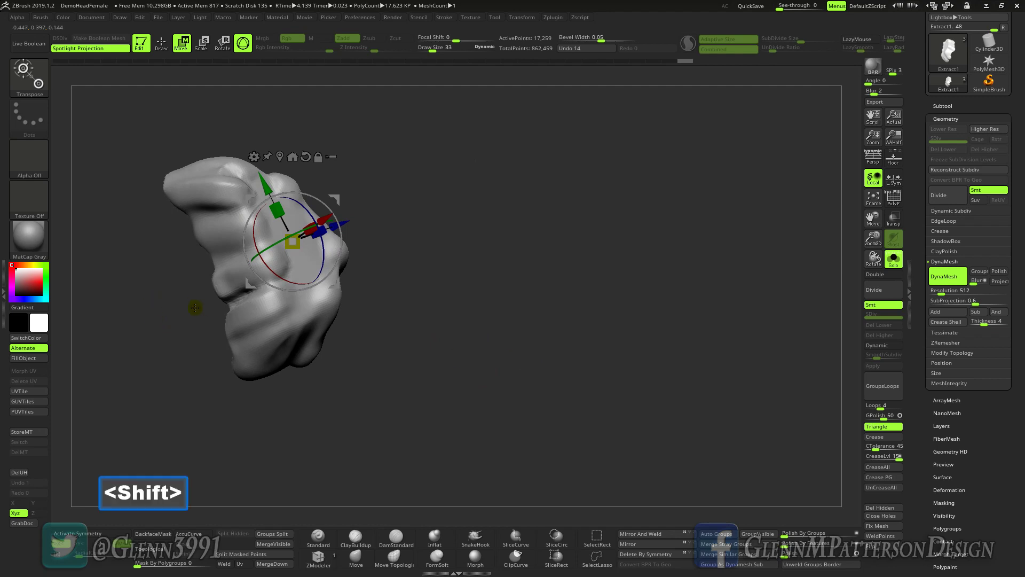
left_click(161, 44)
mouse_move(235, 290)
left_mouse_down("shift")
mouse_move(222, 304)
mouse_move(239, 296)
left_mouse_up("shift")
Step: Turn off DynaMesh and ZRemesh the horn base, first with Target Polygons Count 5 and again at Half
left_click_drag(613, 368, 560, 380)
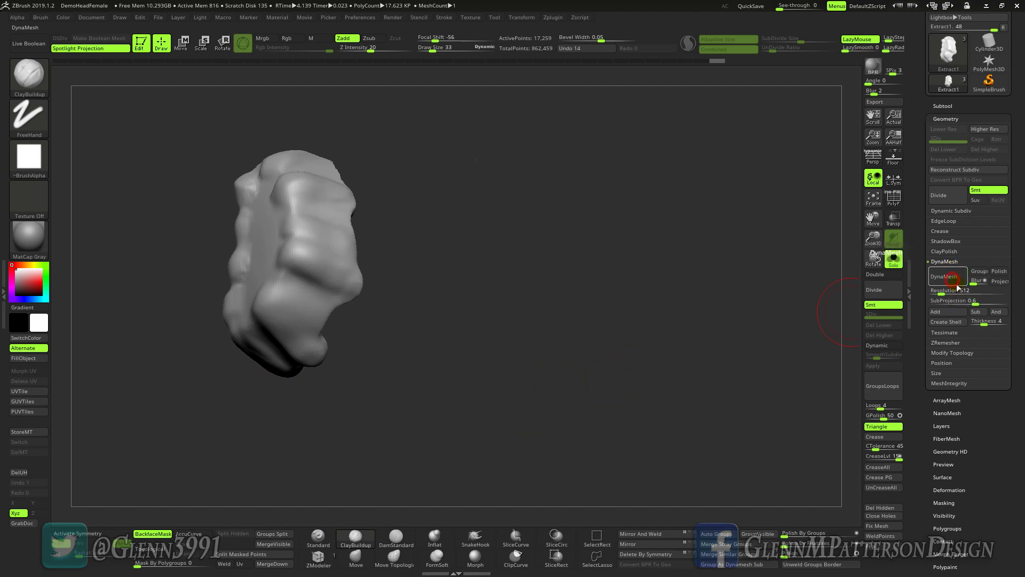
left_click(943, 344)
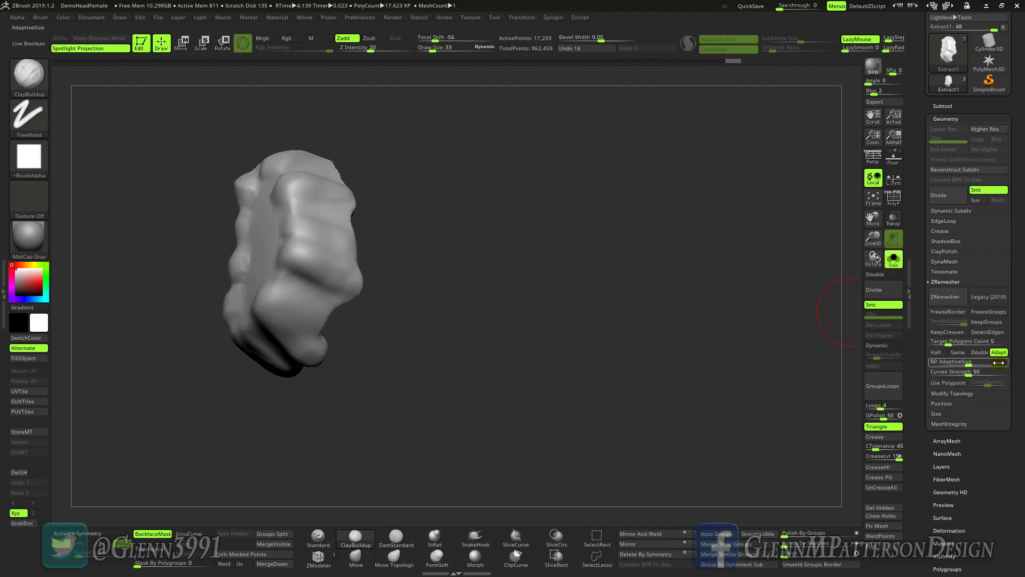
left_click(944, 297)
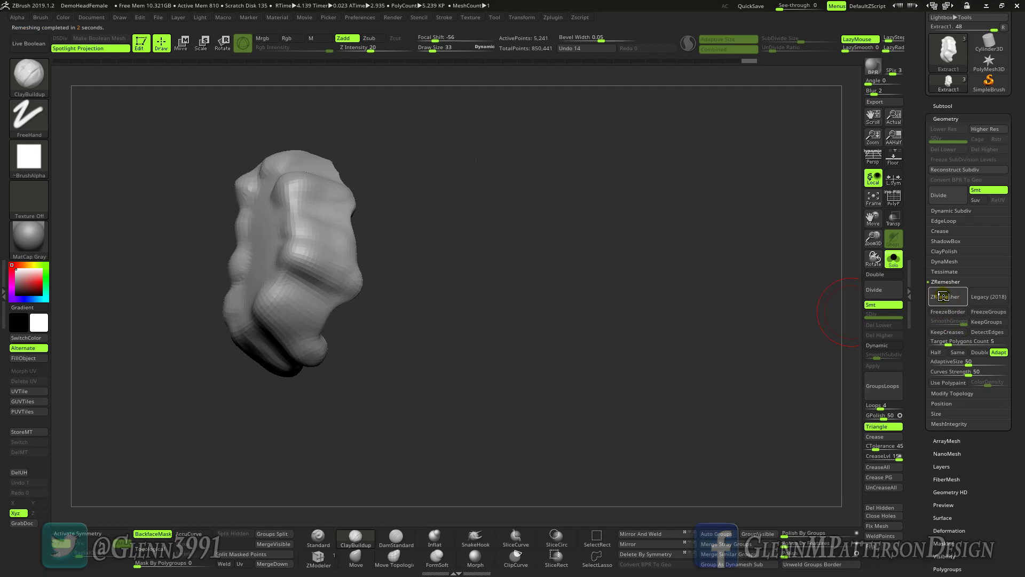
left_click(936, 351)
left_click(945, 298)
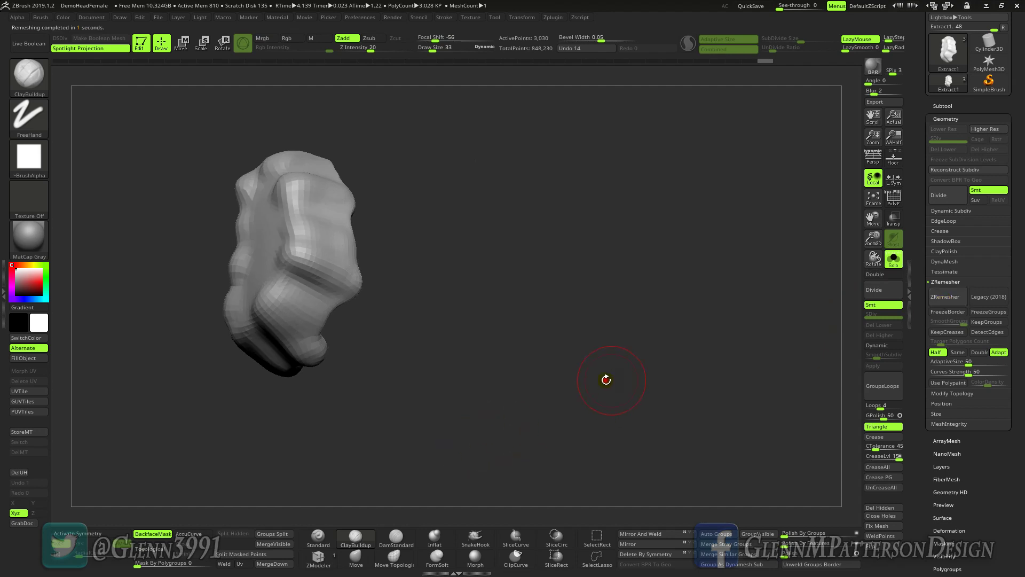
Step: Leave solo mode to show the head and preview the horn base with Dynamic Subdiv, switching the preview back off
mouse_move(606, 380)
left_mouse_down()
mouse_move(549, 384)
mouse_move(652, 370)
mouse_move(682, 406)
mouse_move(592, 409)
mouse_move(608, 401)
mouse_move(597, 401)
left_mouse_up()
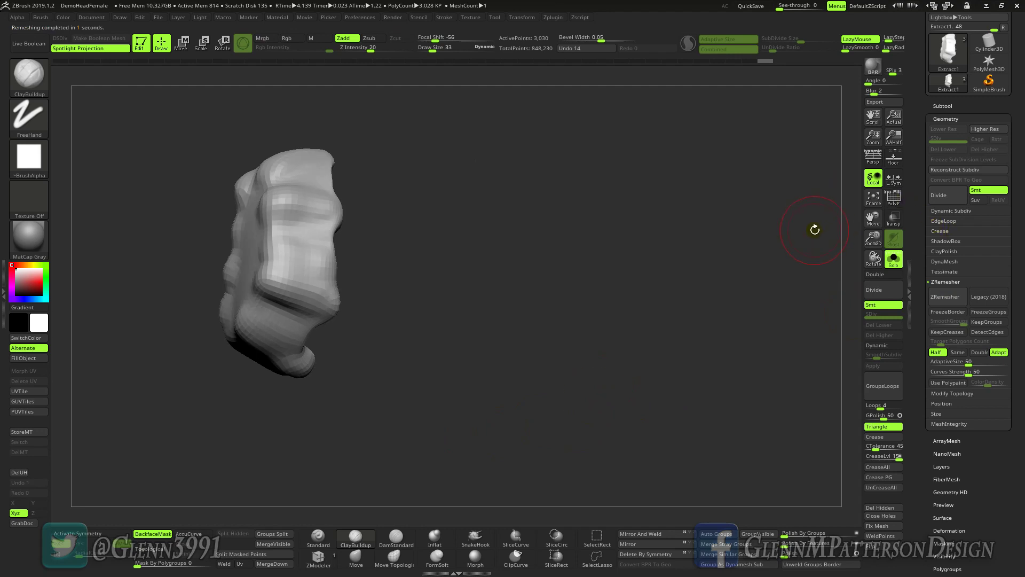
left_click_drag(528, 411, 780, 247)
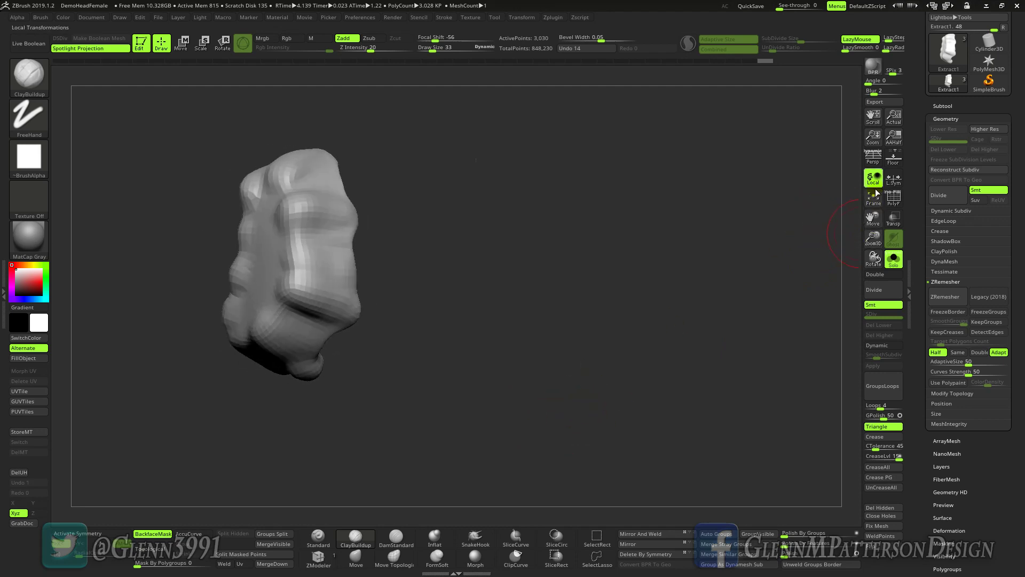
left_click(893, 262)
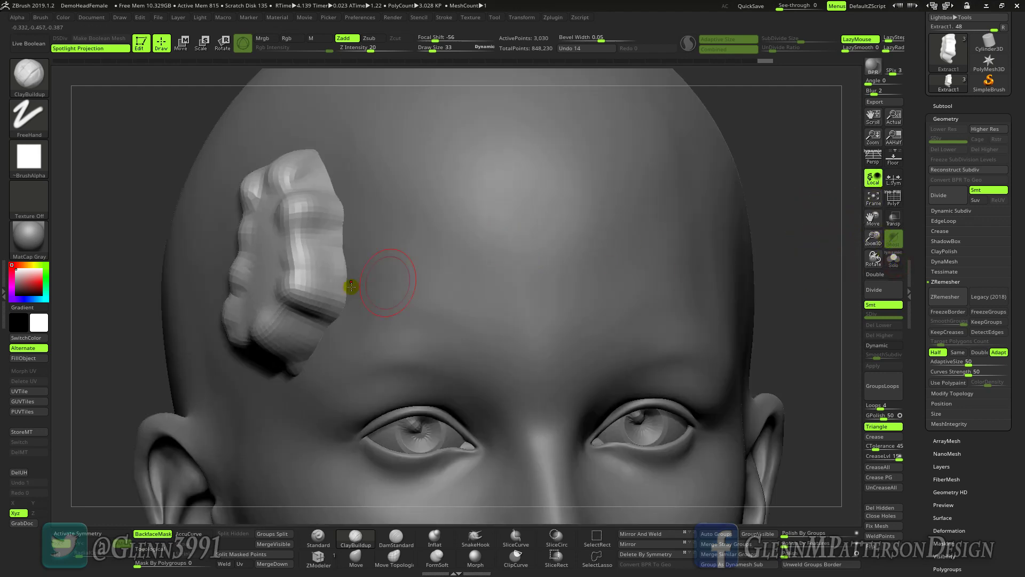
mouse_move(341, 263)
right_mouse_down()
mouse_move(370, 229)
mouse_move(327, 272)
right_mouse_up()
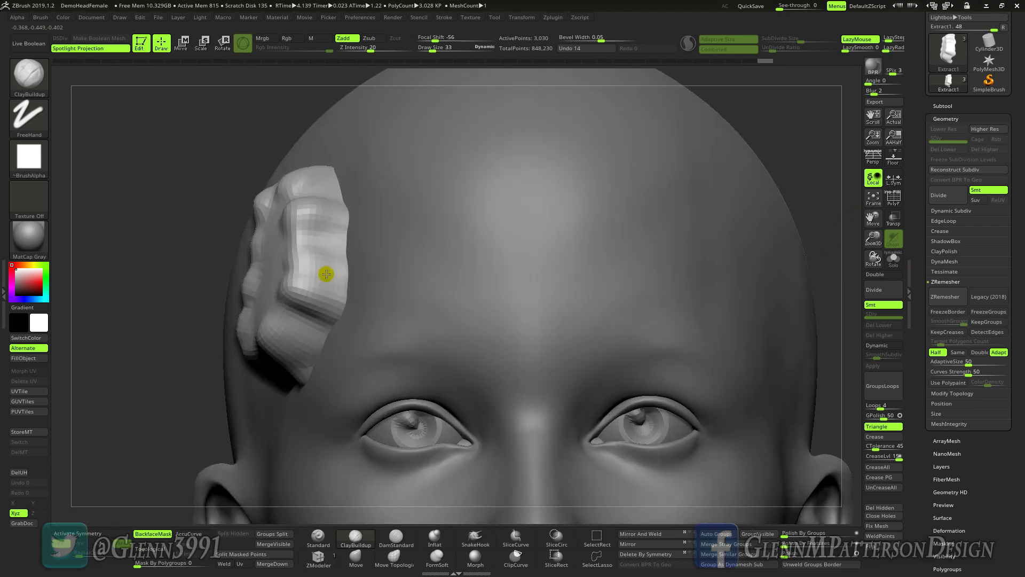
left_click(881, 345)
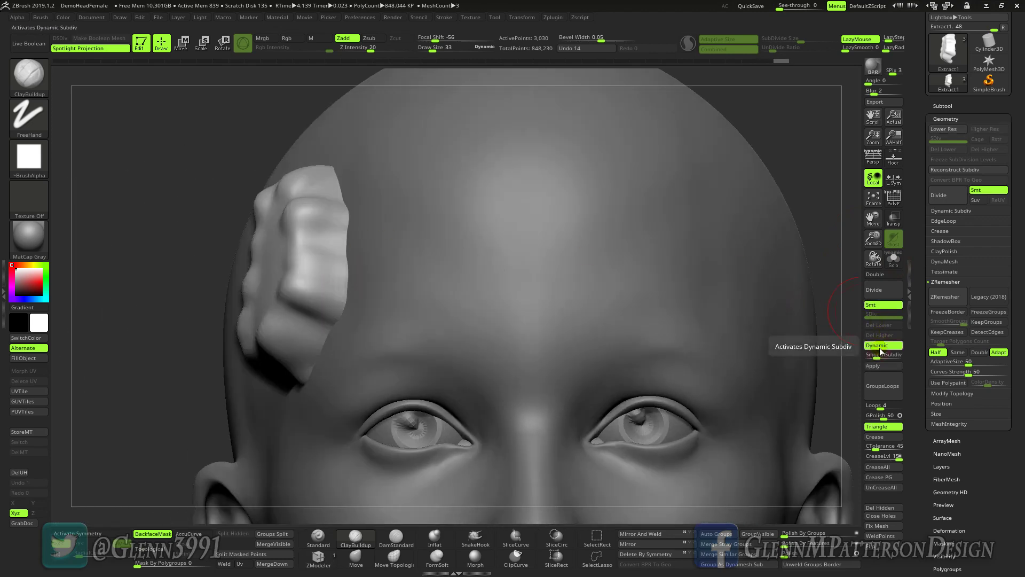
left_click(879, 347)
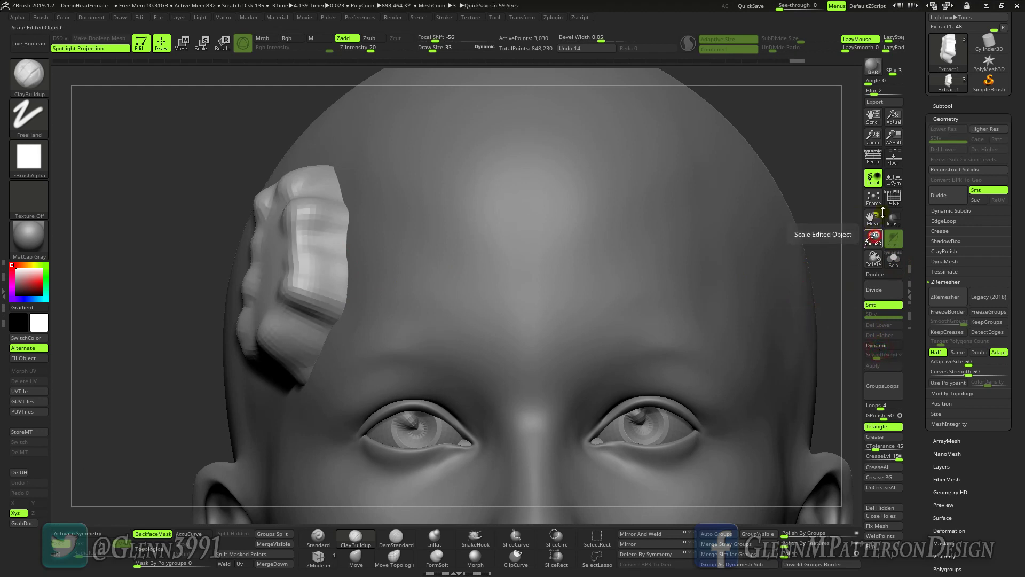
Step: Duplicate the horn base along the gizmo's X axis into a long row of copies extending outward from the head, and clear the mask
left_click_drag(883, 212, 879, 133)
mouse_move(703, 316)
left_mouse_down()
mouse_move(716, 323)
mouse_move(675, 327)
left_mouse_up()
left_click(182, 43)
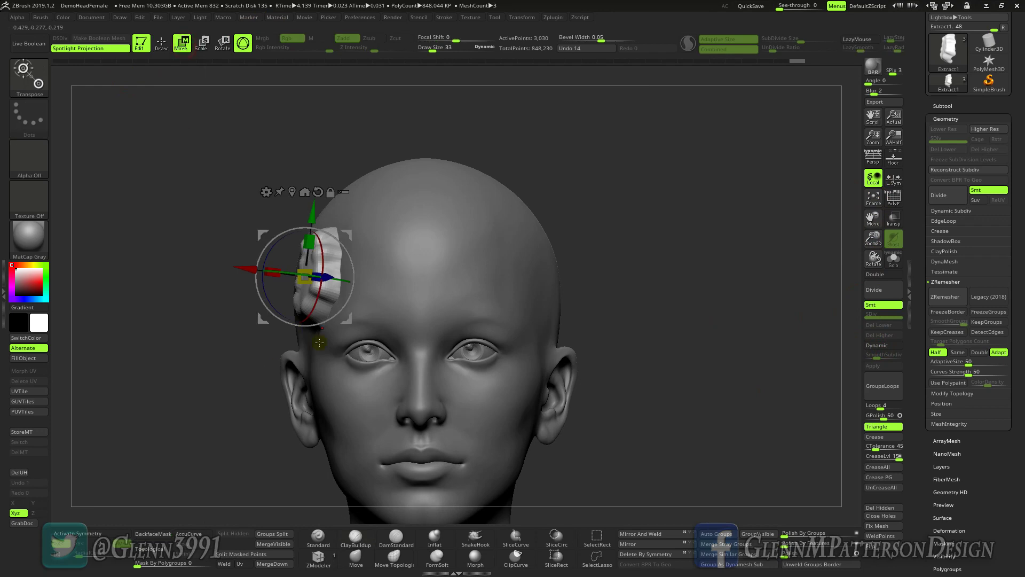
left_click_drag(674, 427, 657, 425, "shift")
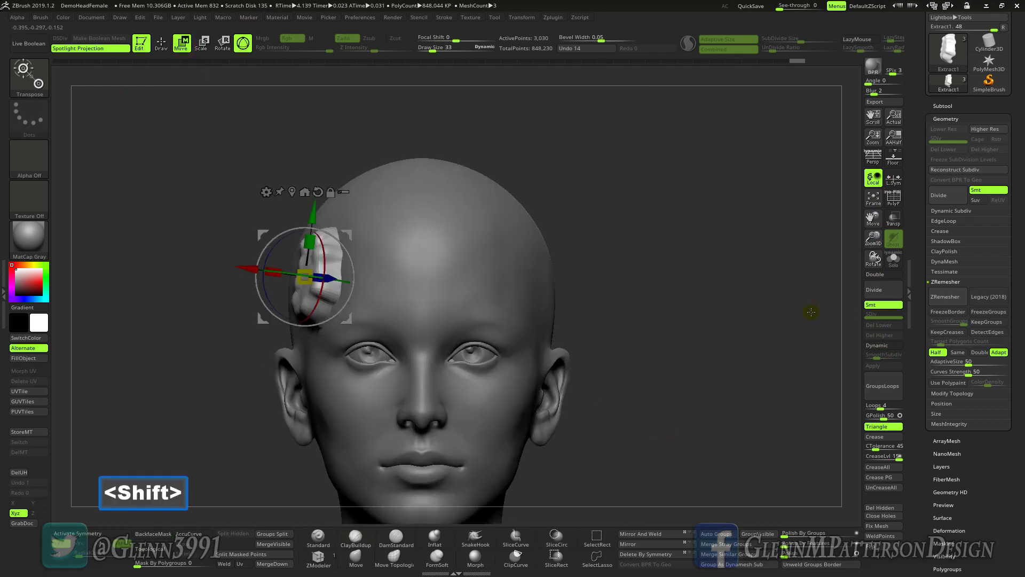
left_click_drag(875, 238, 953, 219)
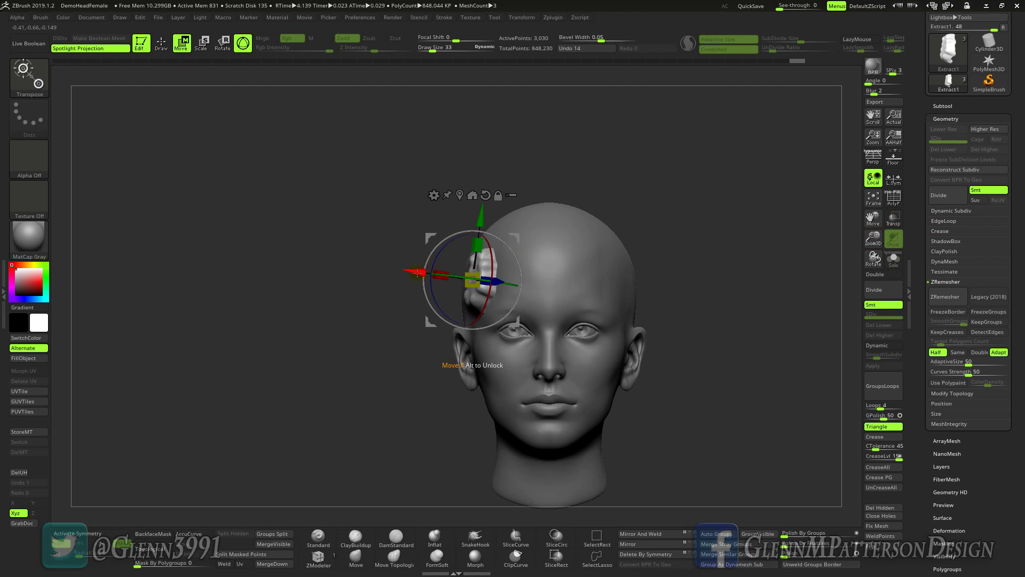
key("ctrl")
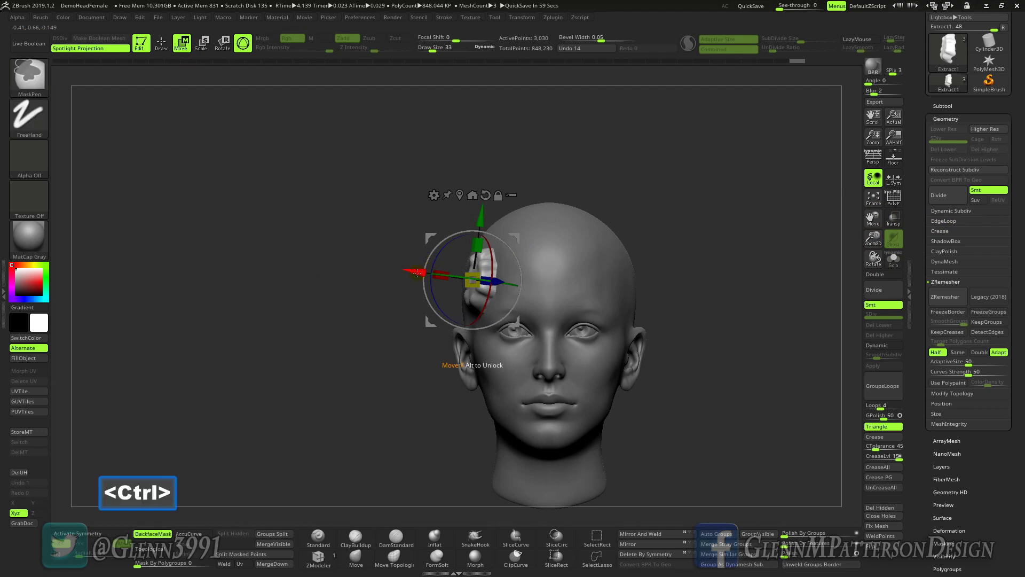
left_click_drag(417, 272, 405, 267, "ctrl")
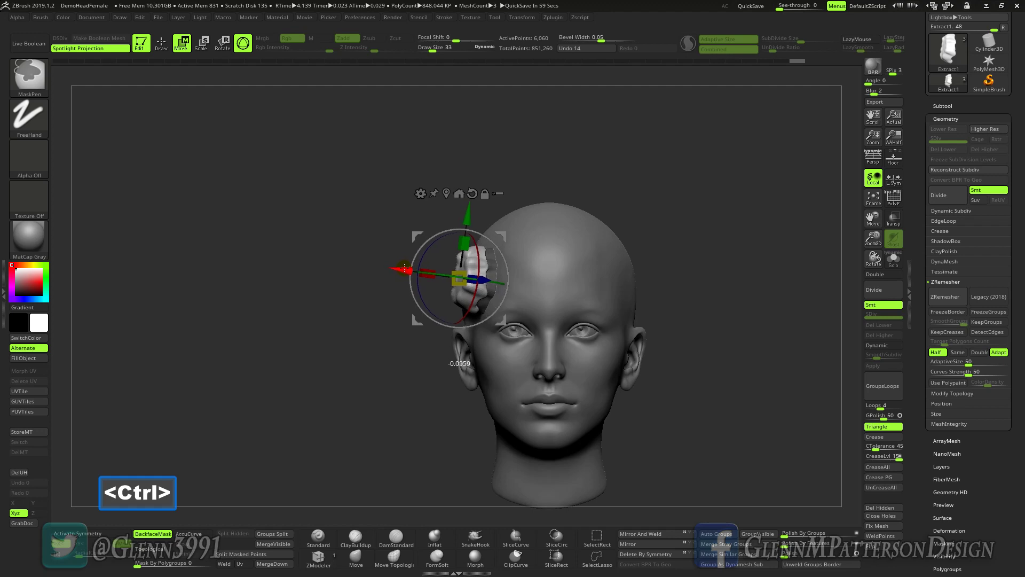
mouse_move(405, 267)
left_mouse_down("ctrl")
mouse_move(253, 248)
mouse_move(123, 201)
mouse_move(108, 205)
left_mouse_up("ctrl")
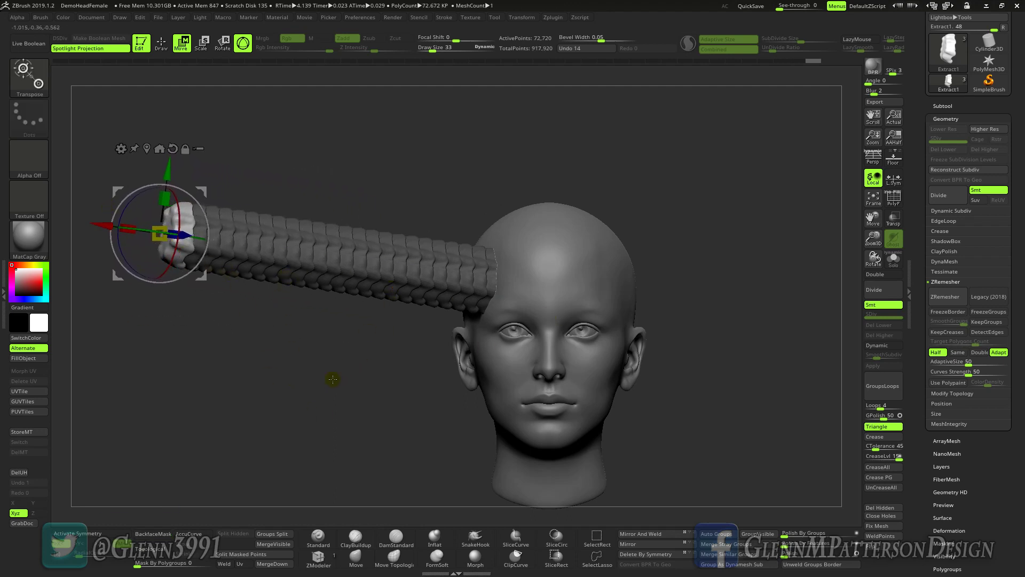
left_click_drag(276, 347, 397, 452, "ctrl")
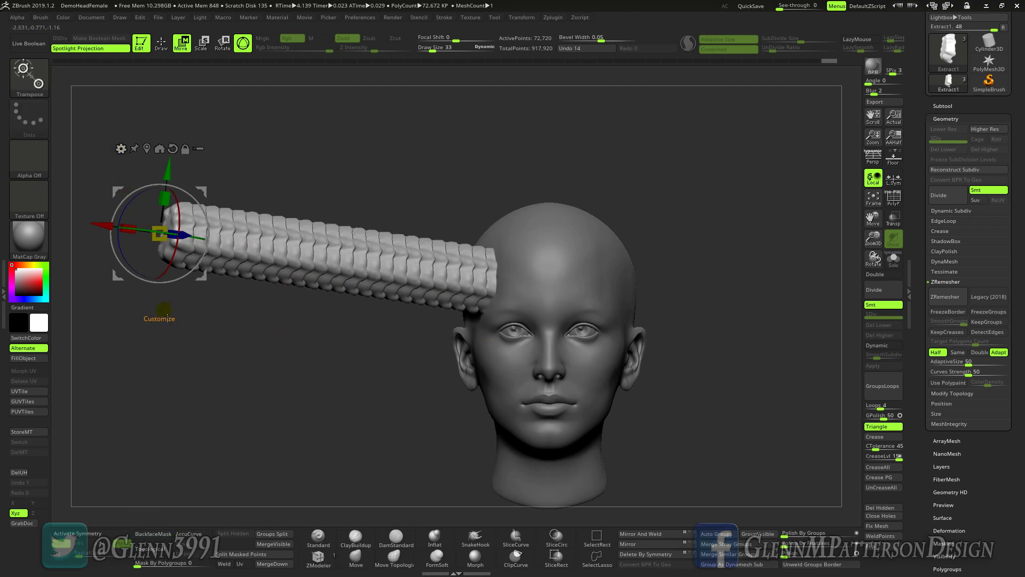
Step: Apply the Bend Curve deformer to the row of copies, running its curve lengthwise with control points only at the two ends
left_click(121, 148)
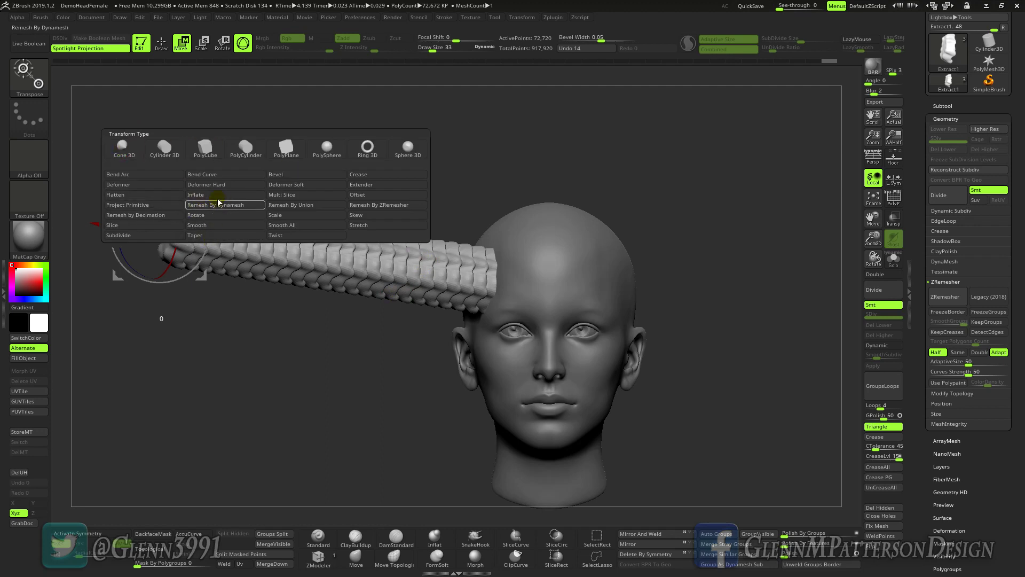
left_click(205, 176)
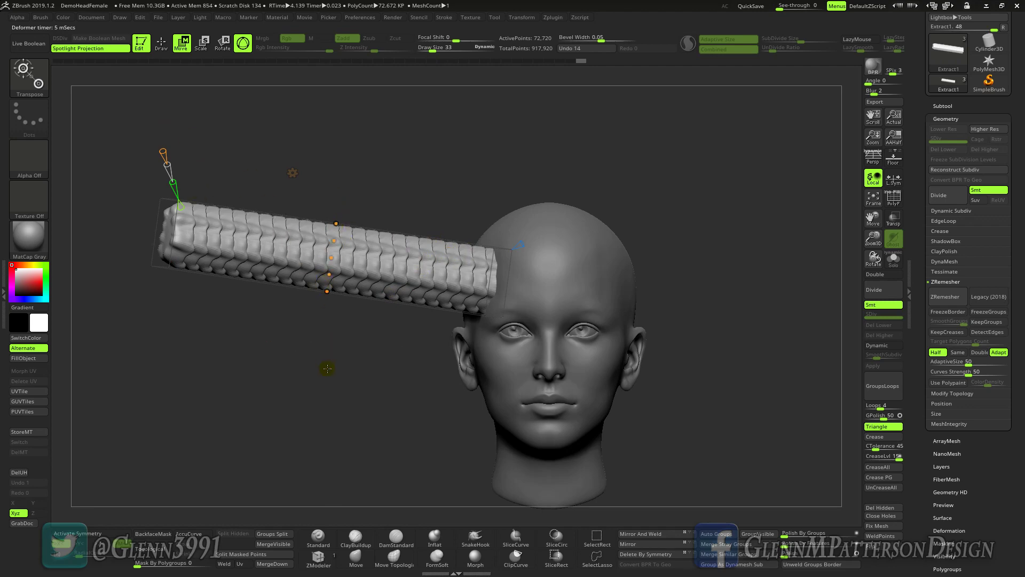
mouse_move(327, 368)
left_mouse_down()
mouse_move(323, 448)
mouse_move(323, 355)
mouse_move(320, 368)
left_mouse_up()
left_click_drag(195, 369, 171, 341)
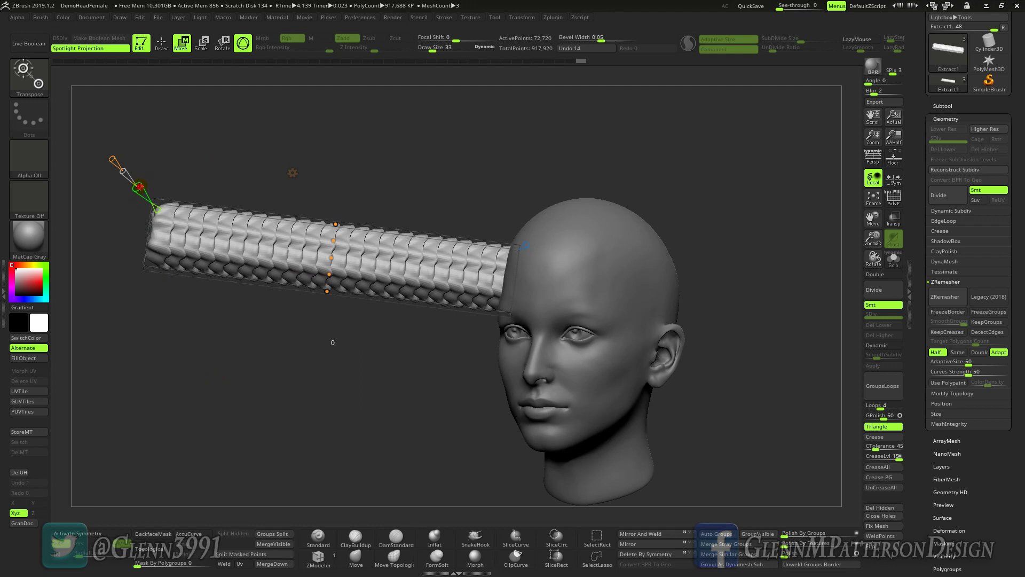
left_click_drag(138, 187, 145, 196)
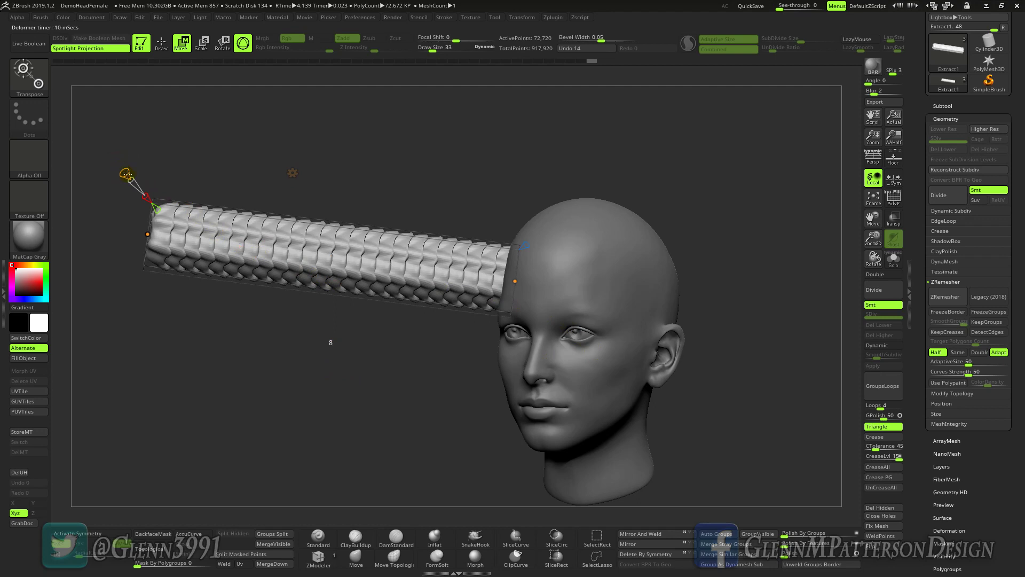
left_click_drag(126, 174, 127, 175)
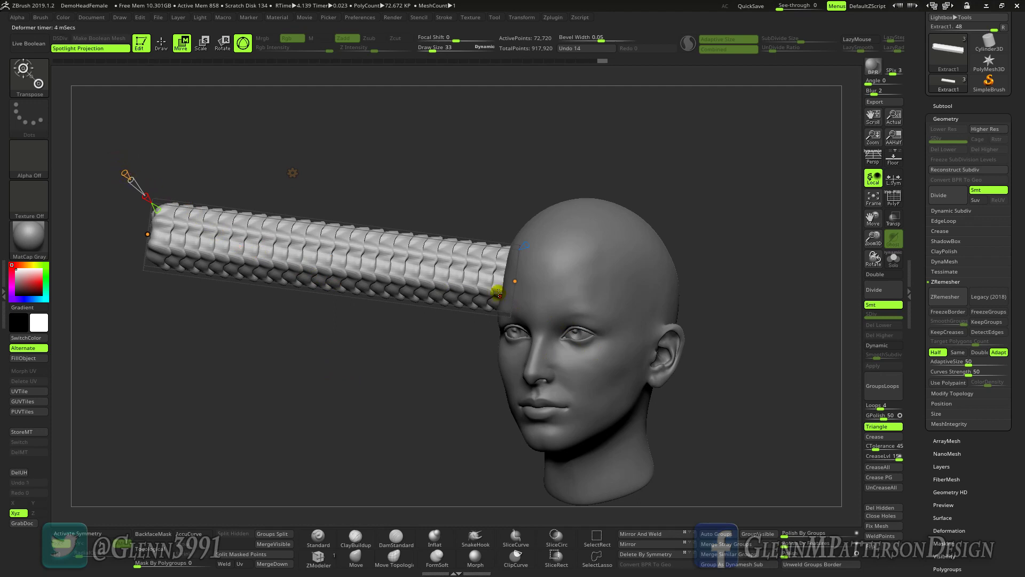
Step: Taper the row to a point by scaling down the curve's outer end, and add a control point at its middle
left_click(148, 237)
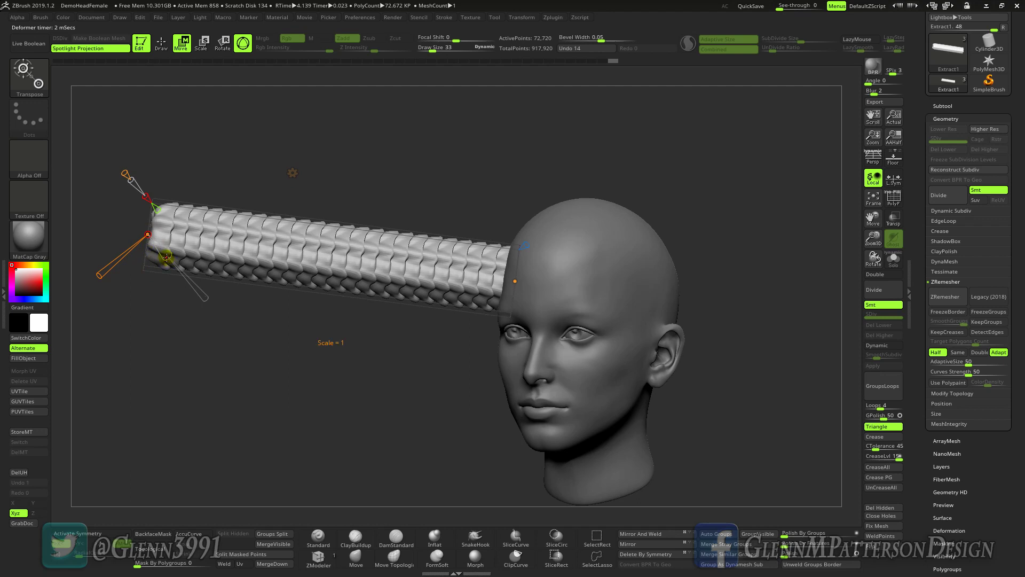
left_click_drag(164, 257, 149, 254)
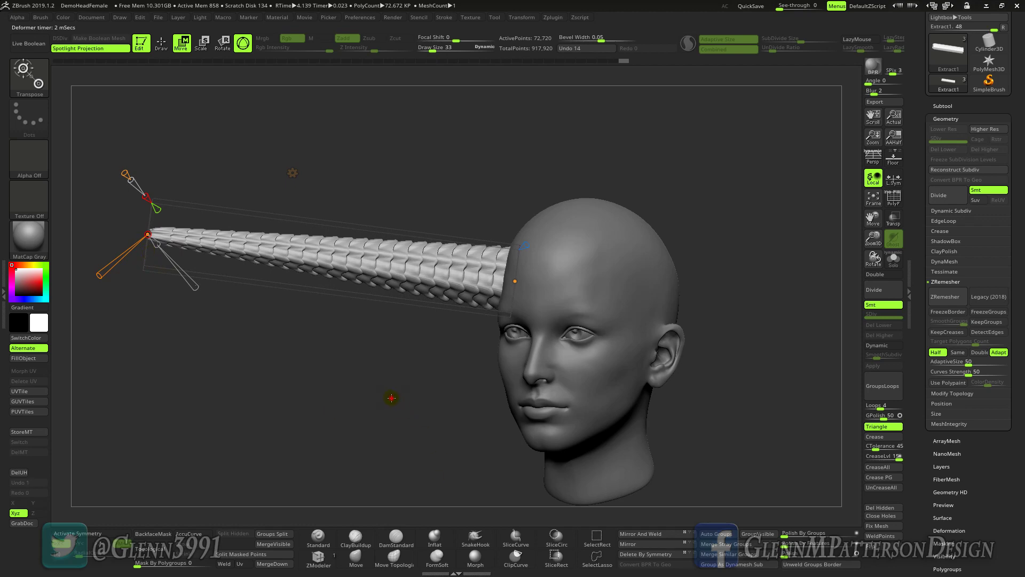
mouse_move(391, 398)
left_mouse_down()
mouse_move(590, 385)
mouse_move(394, 400)
left_mouse_up()
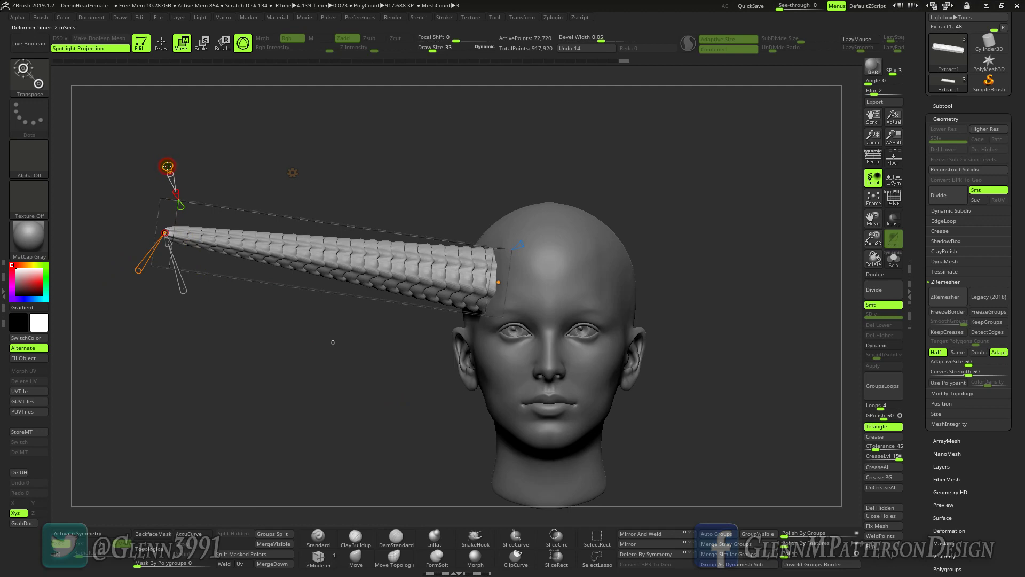
left_click_drag(166, 164, 167, 164)
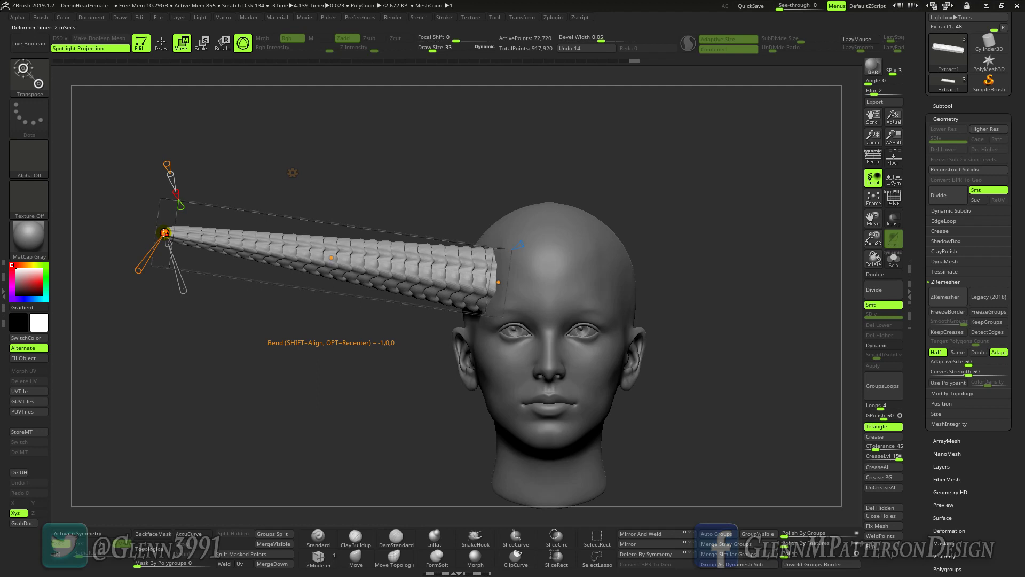
Step: Bend the horn by moving its tip down toward the jaw and shifting the middle control point, adjusting from front and side views
left_click_drag(164, 233, 447, 379)
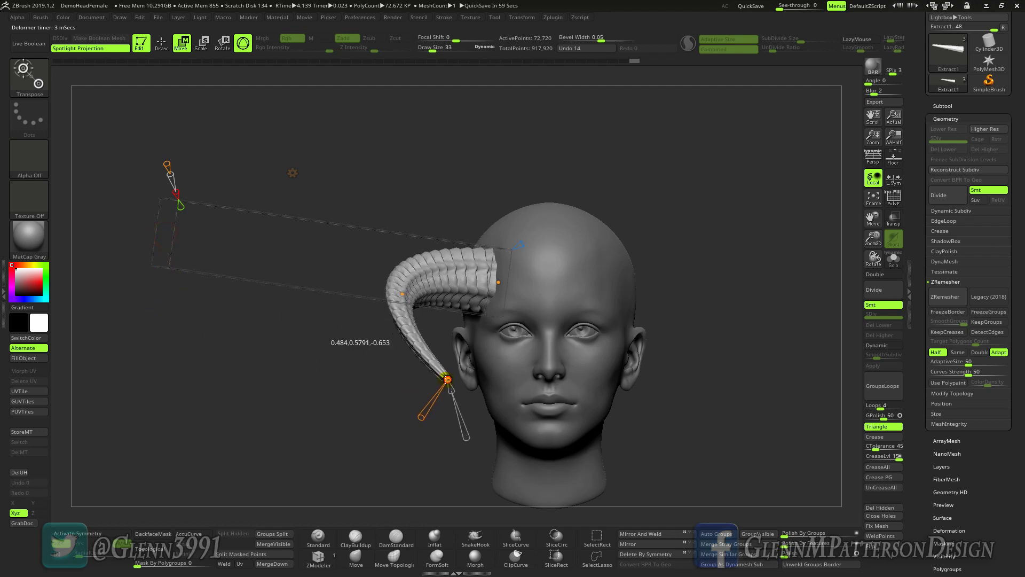
left_click_drag(402, 294, 315, 252)
left_click_drag(257, 398, 296, 404)
left_click_drag(662, 273, 461, 286)
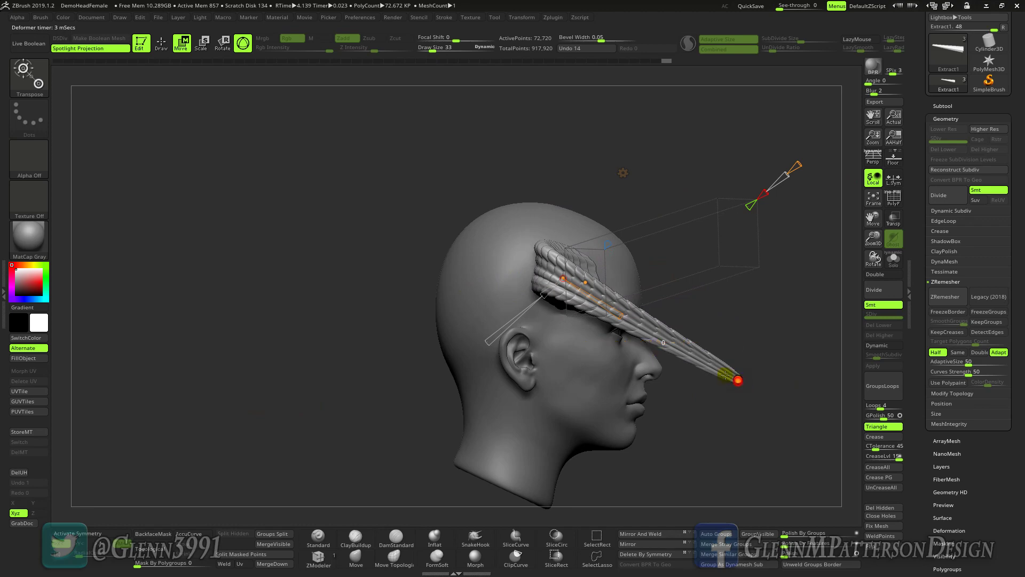
left_click_drag(738, 379, 579, 395)
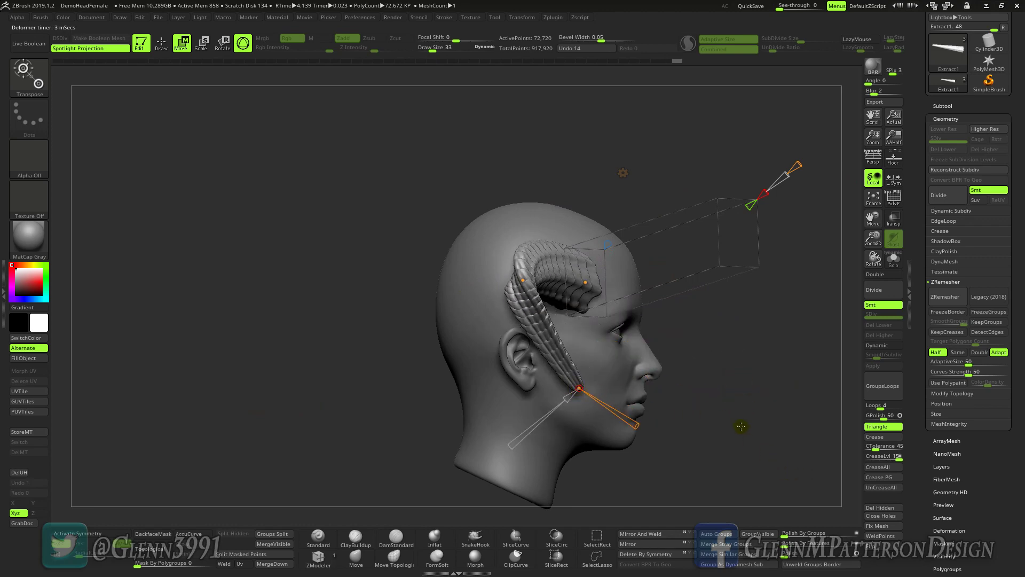
Step: In side view, move the horn's middle control point back behind the ear, its base-side point up and forward, and its tip lower along the jaw
mouse_move(741, 426)
left_mouse_down()
mouse_move(670, 435)
mouse_move(738, 433)
left_mouse_up()
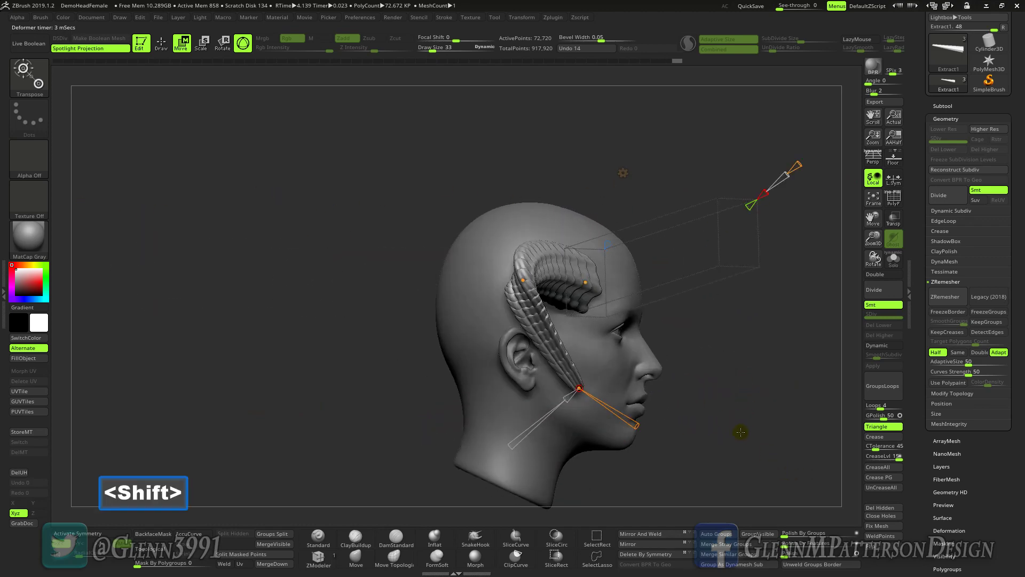
left_click_drag(523, 279, 466, 313)
left_click_drag(585, 281, 597, 269)
left_click_drag(579, 386, 561, 412)
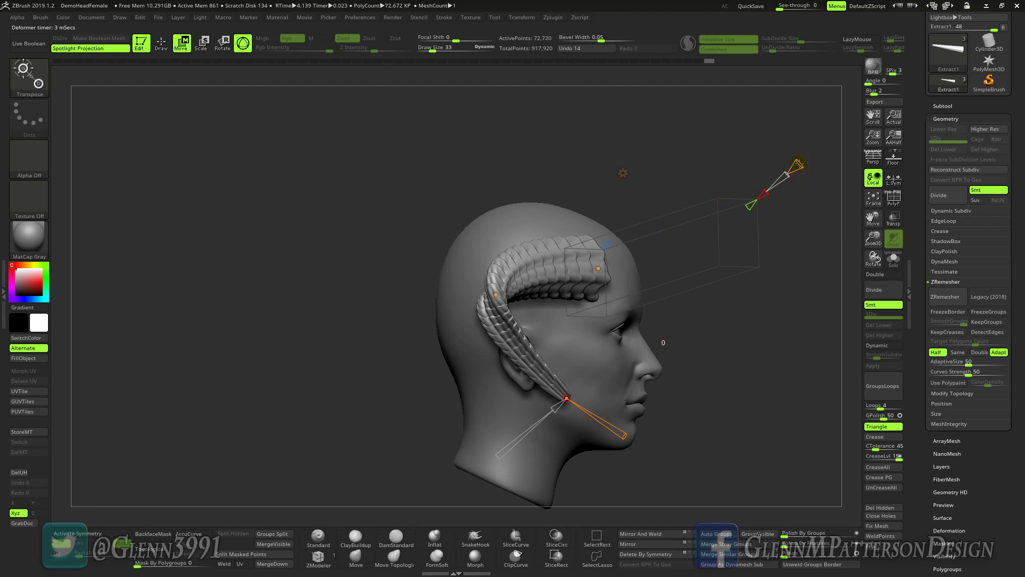
Step: Increase the curve resolution to five control points and reshape the arc: lower half sweeping below the ear, middle farther back, upper section raised
left_click_drag(801, 163, 800, 163)
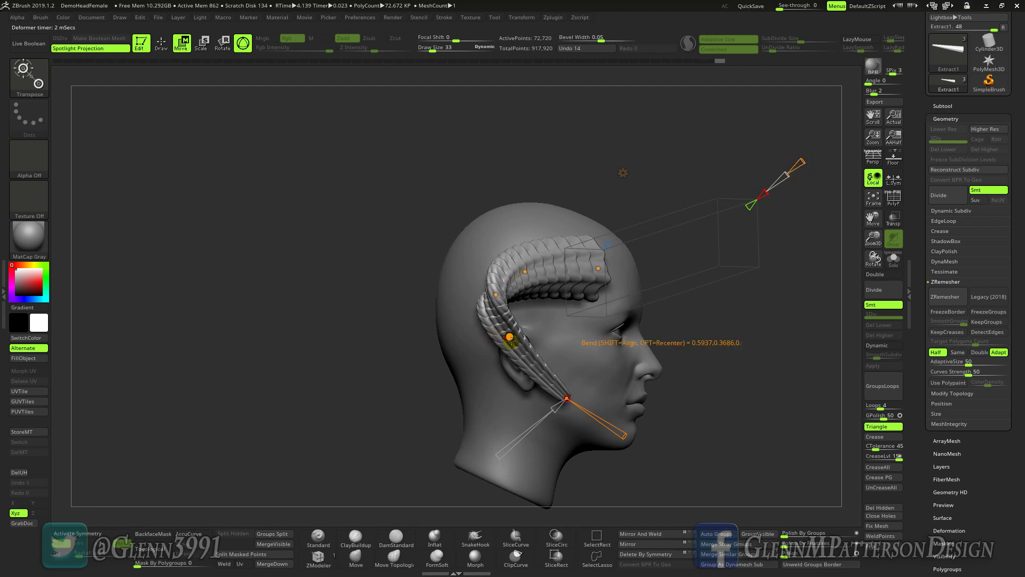
left_click_drag(510, 343, 507, 363)
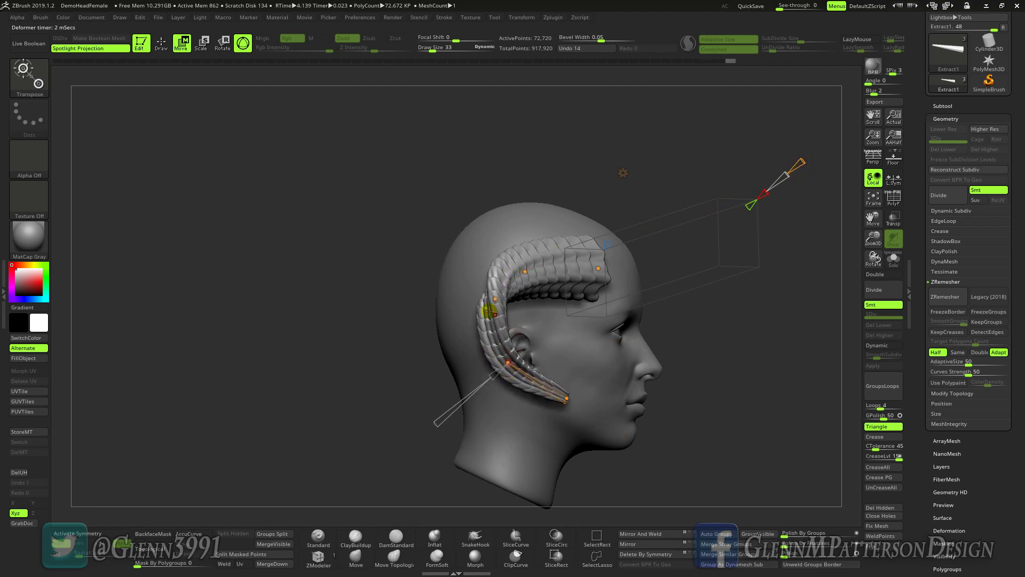
left_click_drag(495, 297, 476, 297)
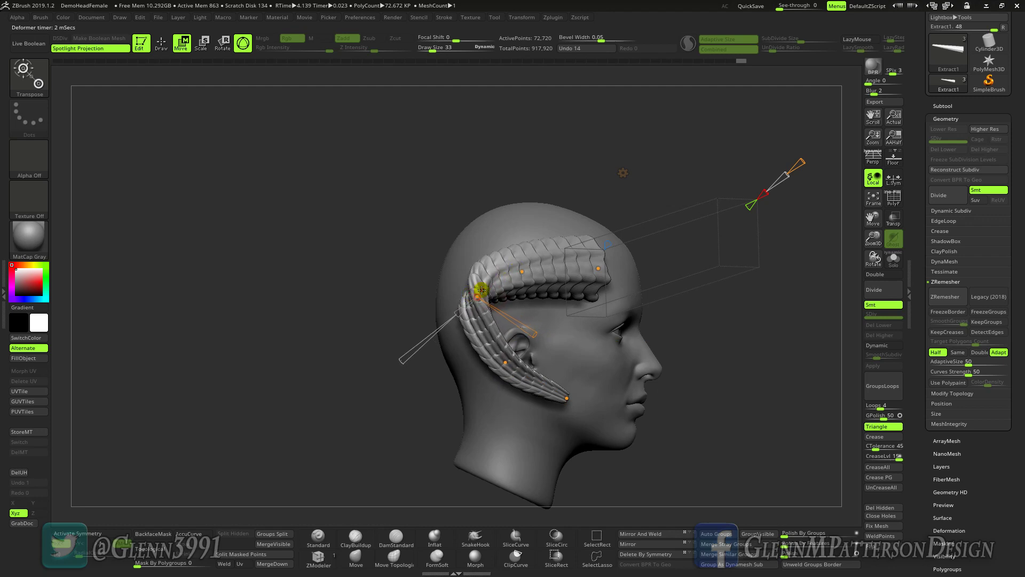
left_click_drag(520, 261, 525, 227)
Step: Pull the horn's middle toward the head, raise its tip and upper bend in front view, and shift the middle backward in side view
left_click_drag(762, 423, 710, 425)
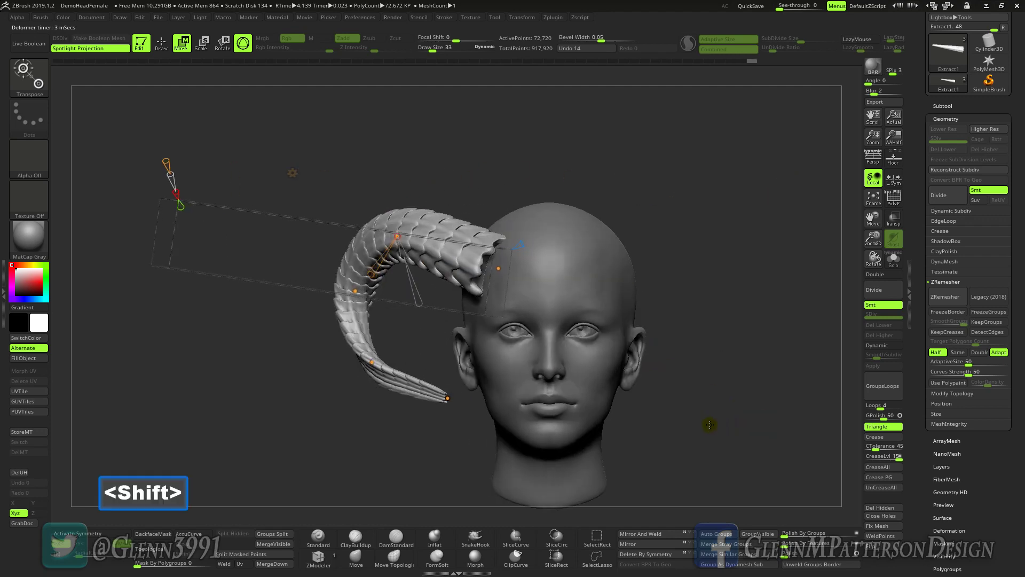
left_click_drag(355, 292, 405, 301)
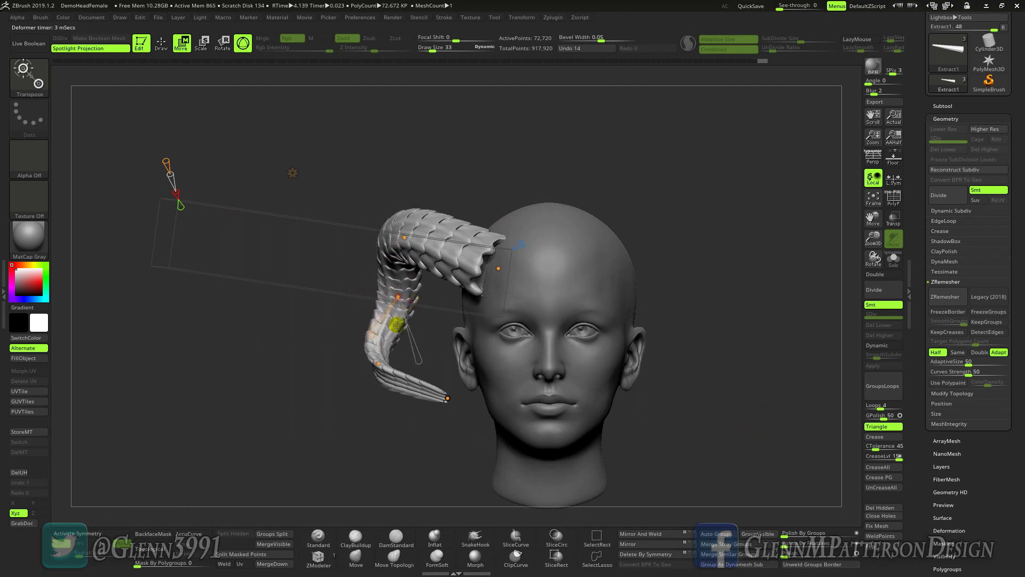
left_click_drag(444, 397, 439, 356)
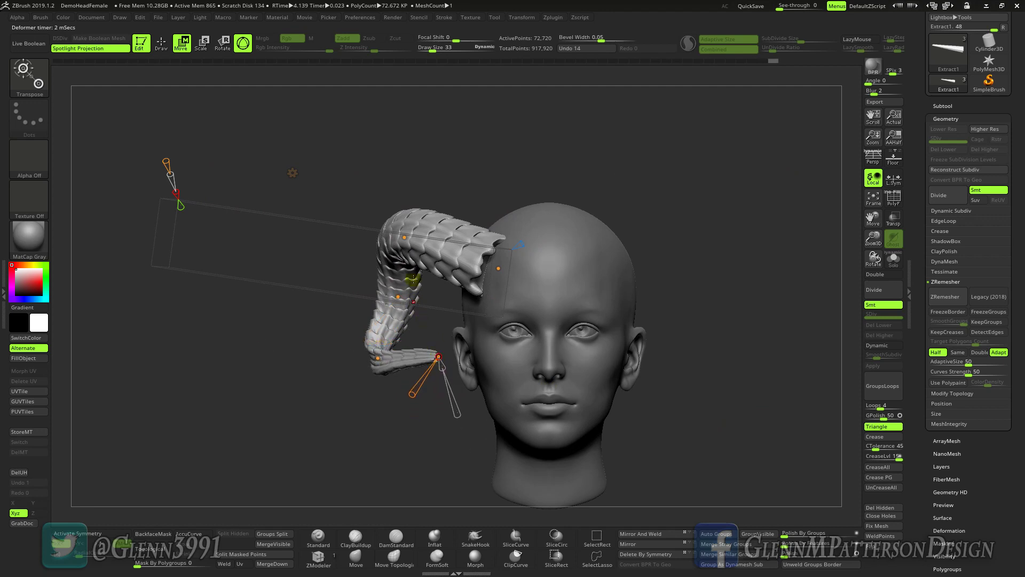
left_click_drag(404, 237, 398, 230)
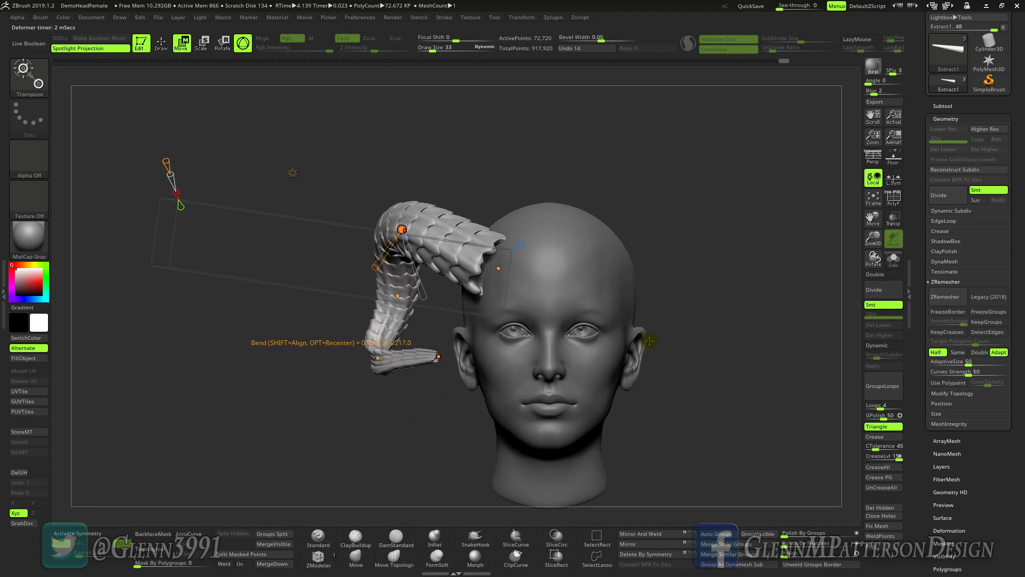
left_click_drag(674, 374, 720, 381)
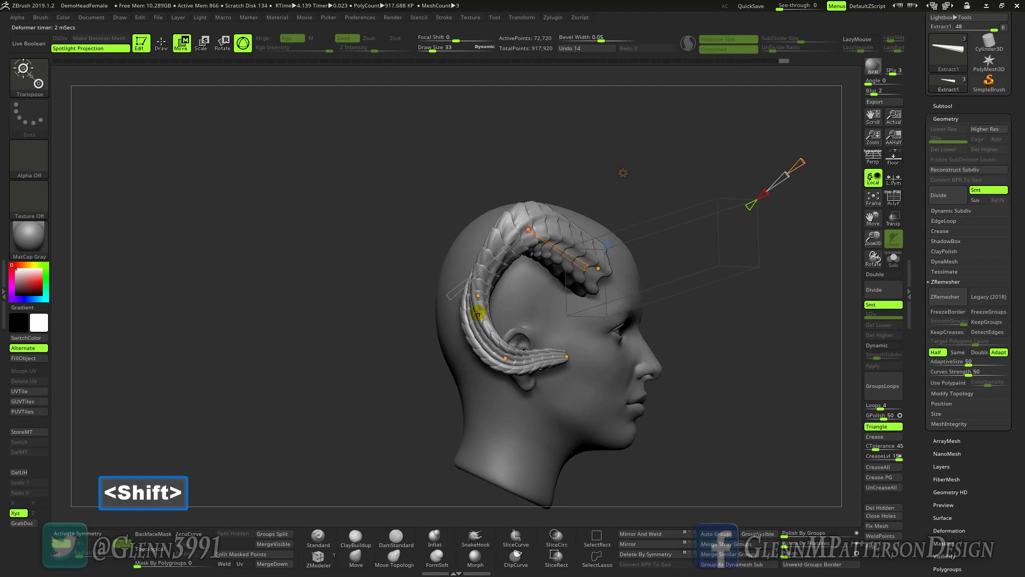
left_click_drag(479, 295, 470, 293)
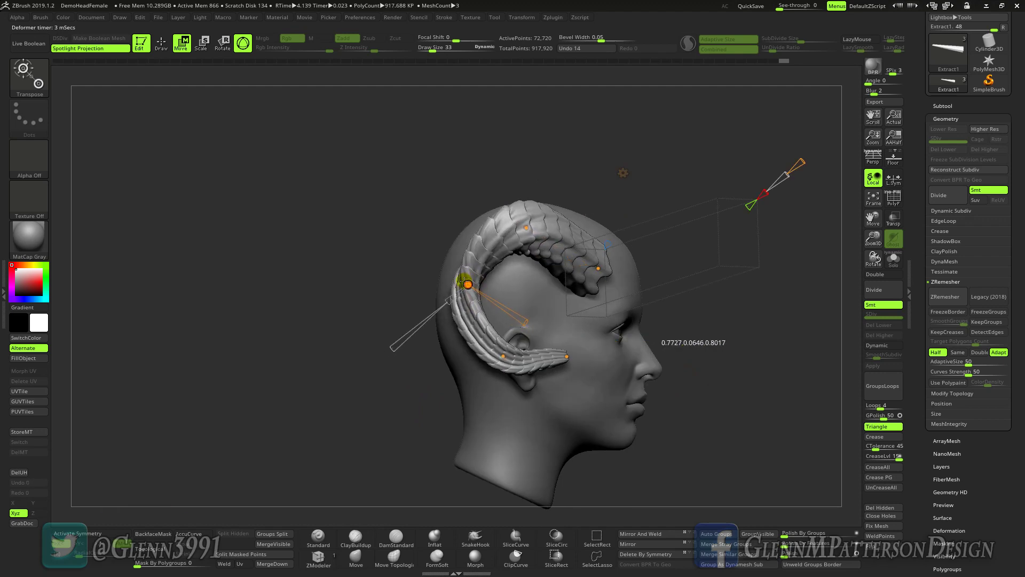
Step: In front view, shift the horn's tip and lower bend slightly outward, and move the middle control point down and inward
left_click_drag(327, 384, 309, 357)
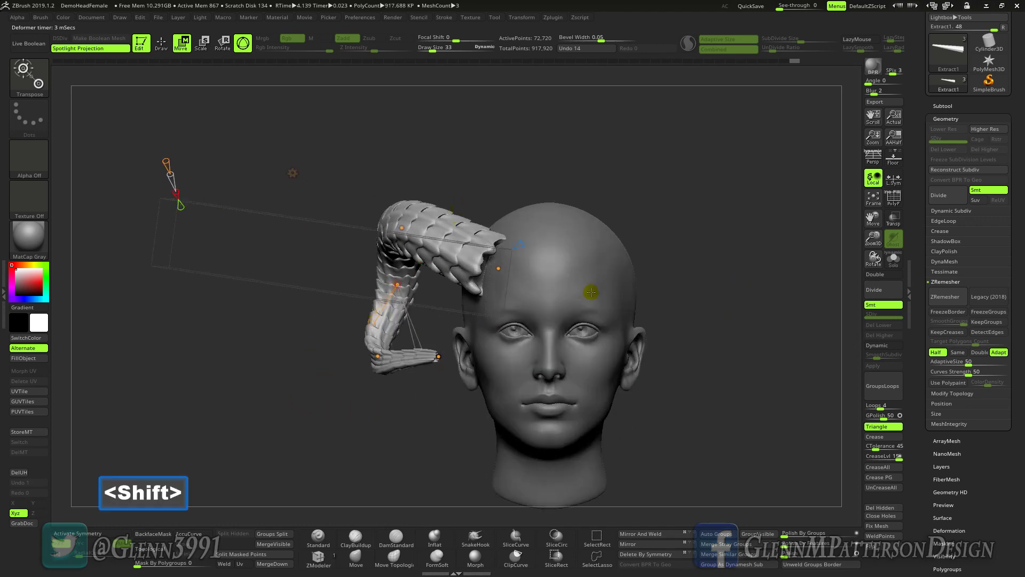
mouse_move(325, 426)
left_mouse_down()
mouse_move(304, 424)
mouse_move(400, 384)
mouse_move(425, 407)
mouse_move(325, 439)
left_mouse_up()
left_click_drag(436, 354, 374, 361)
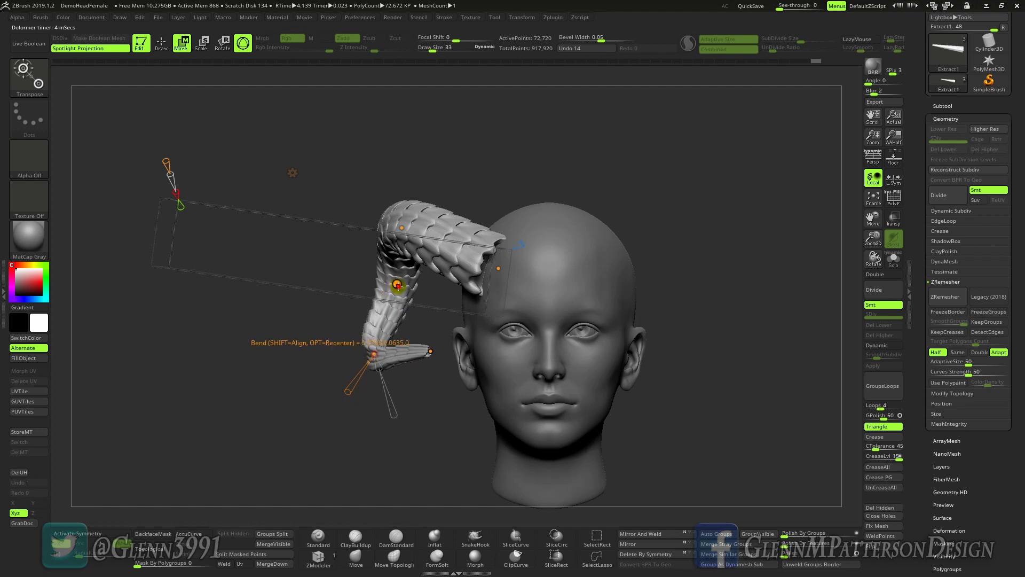
left_click_drag(398, 286, 410, 303)
Step: In side view, extend the tip forward over the cheek, lower the bottom bend beneath the ear, and round out the rear arc
left_click_drag(328, 478, 576, 429)
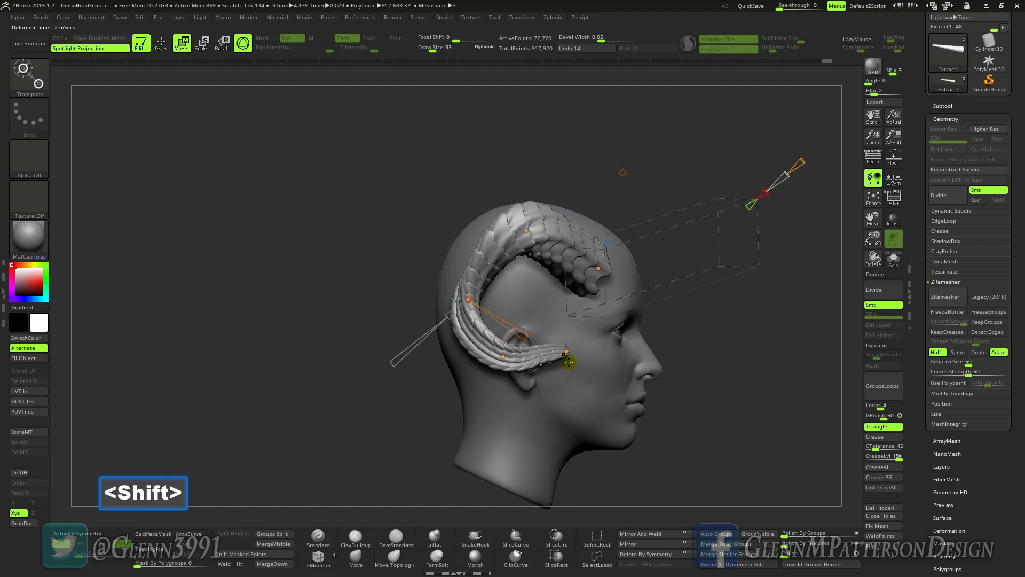
left_click_drag(568, 353, 612, 353)
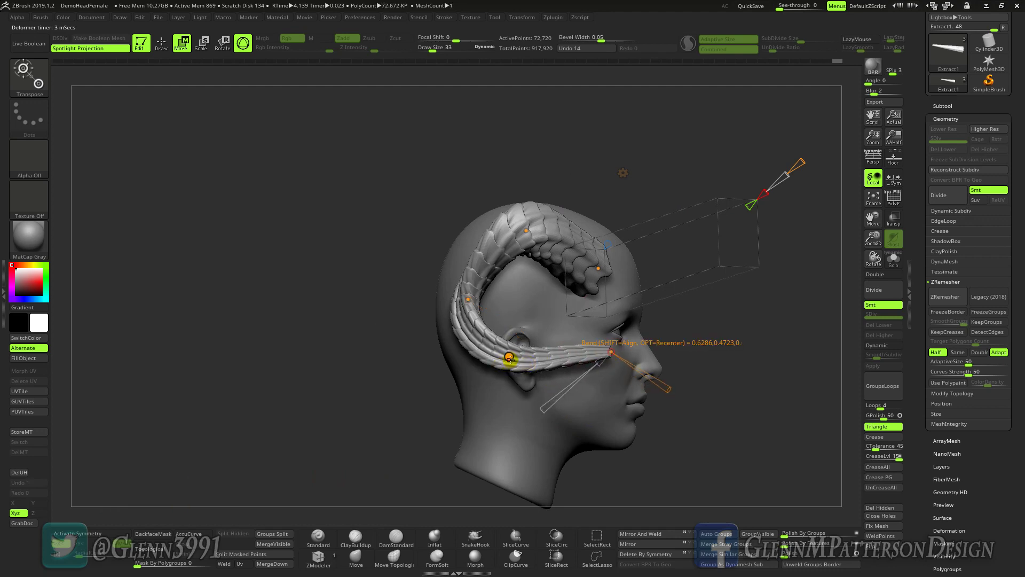
left_click_drag(509, 358, 525, 385)
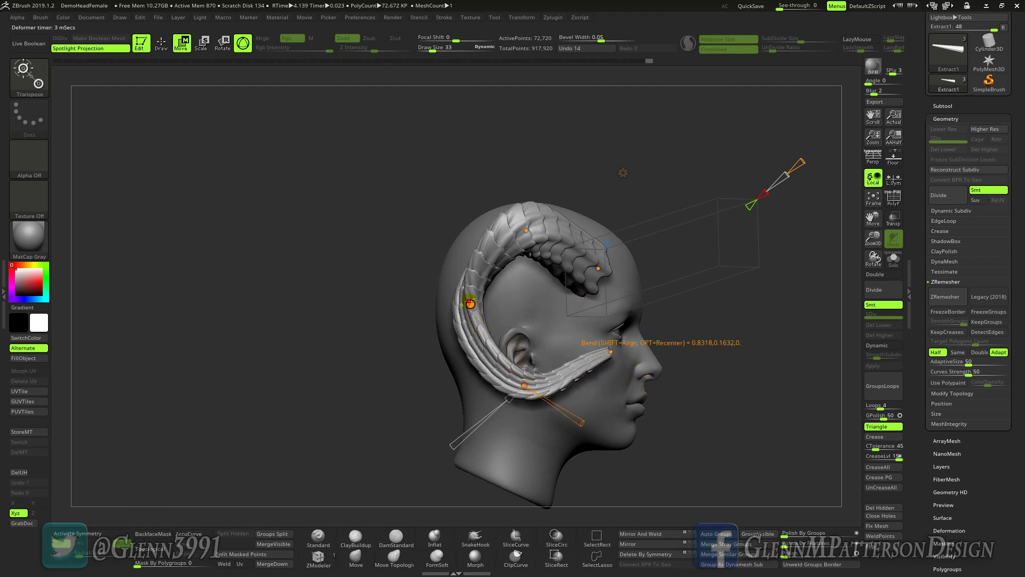
left_click_drag(470, 303, 456, 311)
left_click_drag(527, 230, 506, 237)
mouse_move(457, 313)
left_mouse_down()
mouse_move(459, 328)
mouse_move(464, 308)
left_mouse_up()
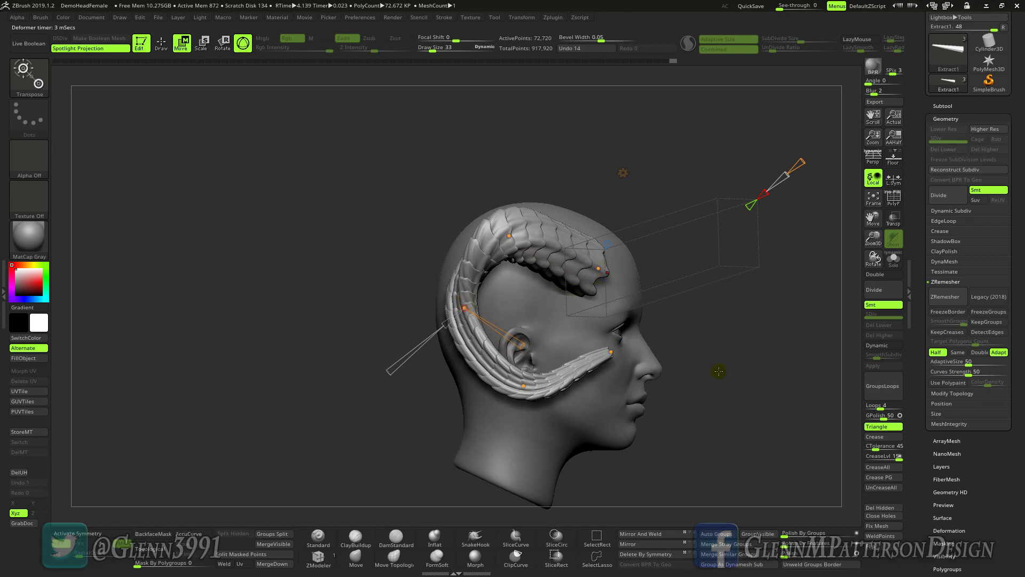
Step: Increase the curve resolution to nine control points and move the horn's base end inward to meet the side of the forehead
mouse_move(774, 442)
left_mouse_down()
mouse_move(722, 444)
mouse_move(783, 432)
left_mouse_up()
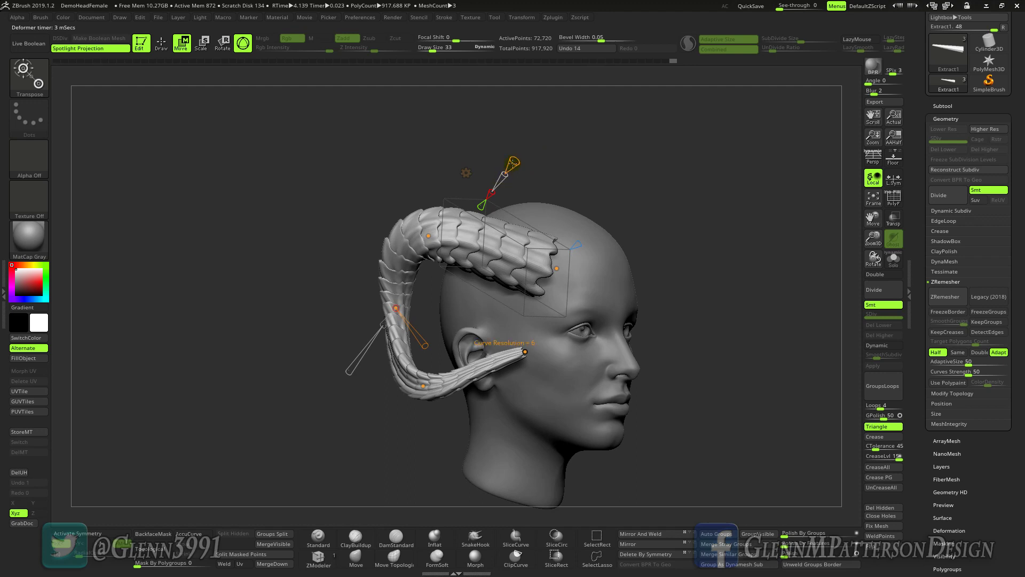
left_click_drag(512, 164, 512, 164)
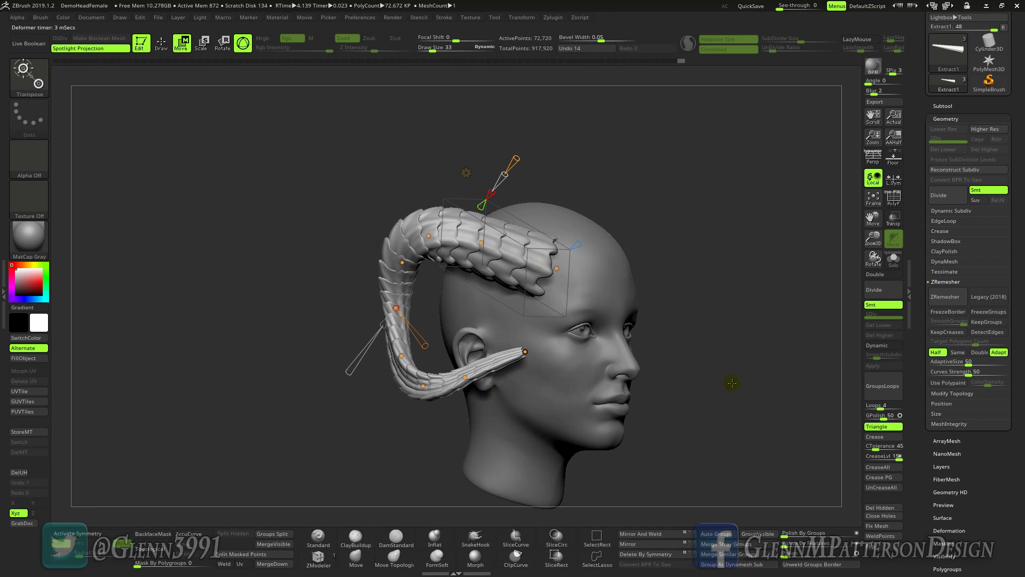
left_click_drag(731, 383, 750, 392)
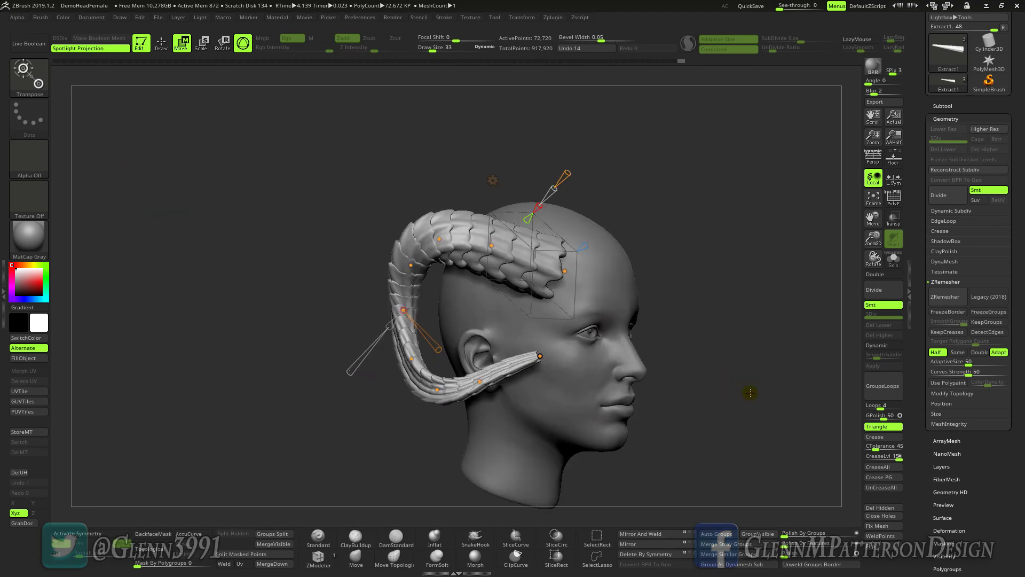
left_click_drag(768, 351, 739, 348)
left_click_drag(517, 272, 536, 279)
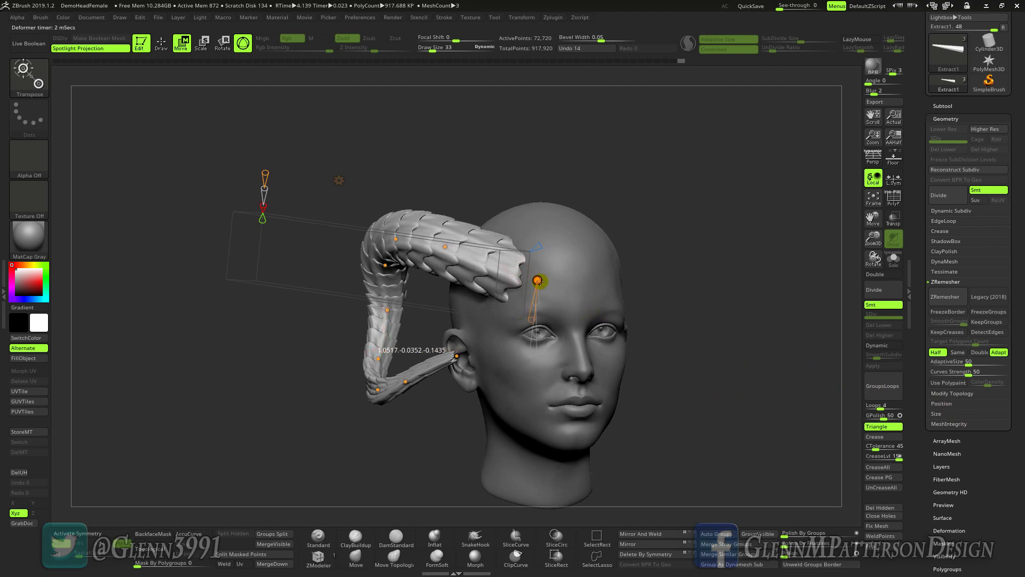
left_click_drag(445, 246, 504, 256)
left_click_drag(709, 256, 711, 349)
left_click_drag(475, 332, 474, 356)
left_click_drag(732, 336, 737, 258)
left_click_drag(675, 382, 725, 378)
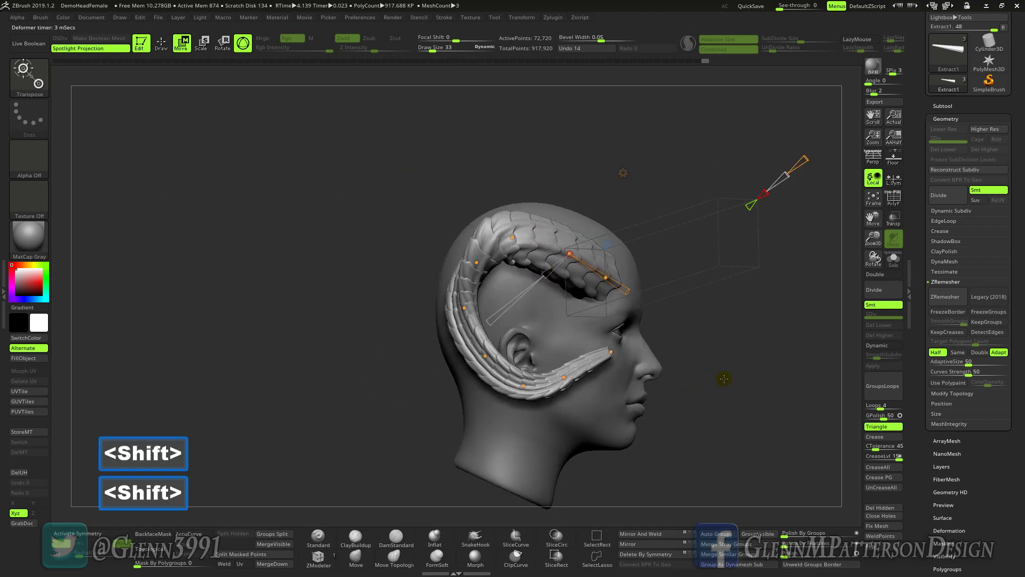
Step: Push the horn's upper and rear control points outward to round the arc in side view, and shift the tip section toward the face in front view
left_click_drag(469, 265, 527, 234)
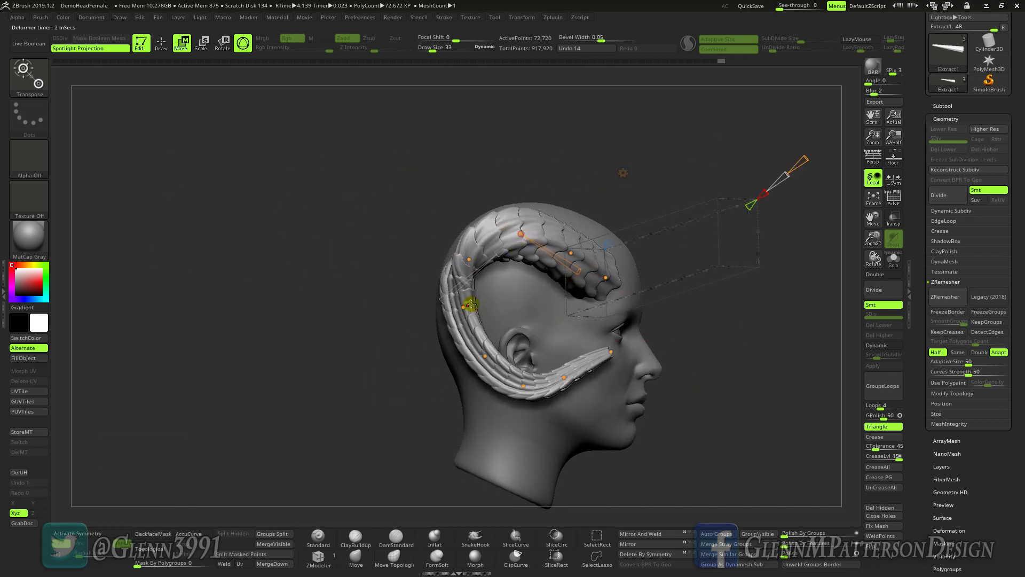
mouse_move(466, 307)
left_mouse_down()
mouse_move(472, 311)
mouse_move(457, 302)
mouse_move(457, 313)
left_mouse_up()
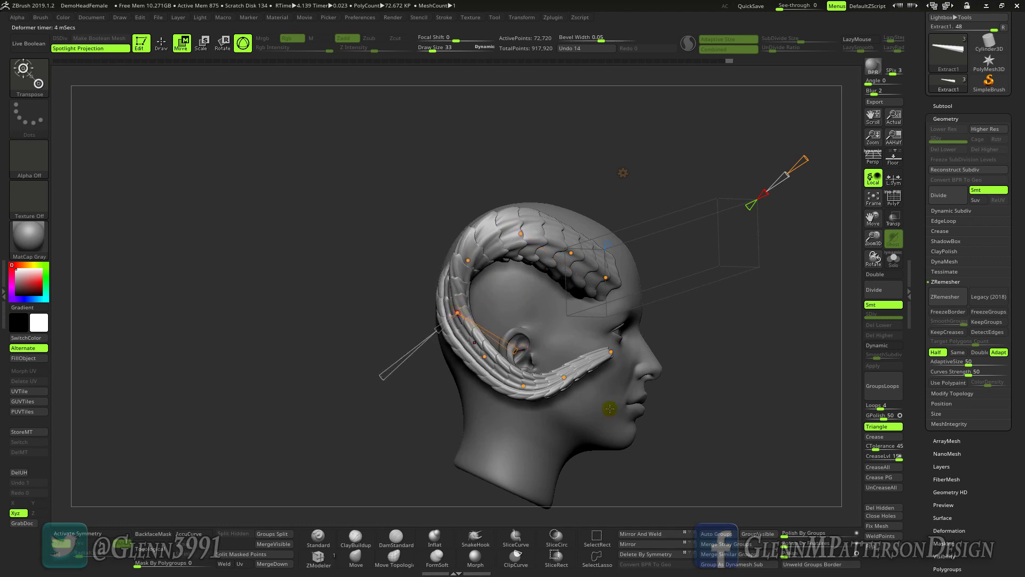
left_click_drag(709, 450, 706, 454, "shift")
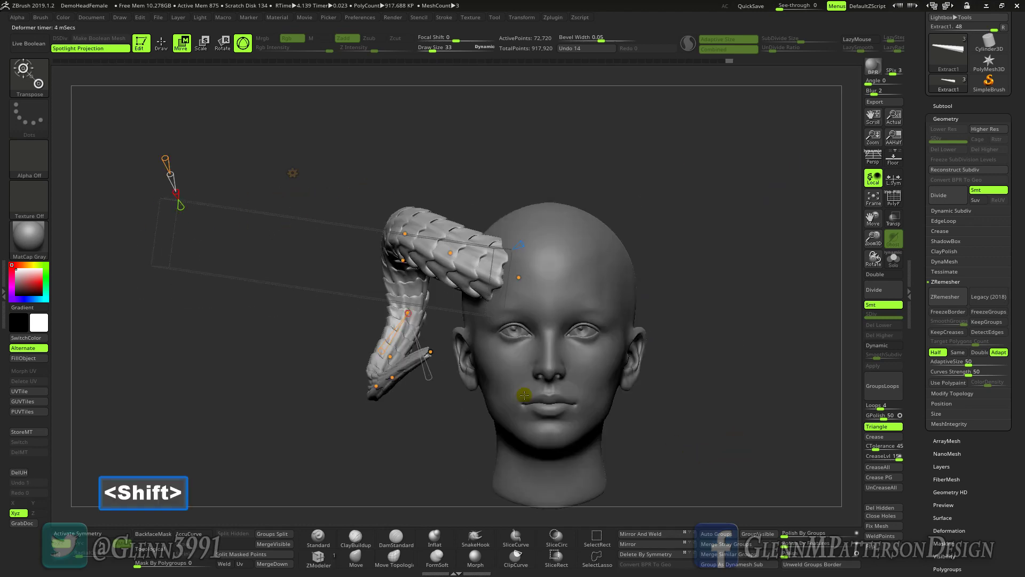
left_click_drag(428, 351, 443, 348)
left_click_drag(395, 375, 402, 384)
left_click_drag(666, 394, 703, 397)
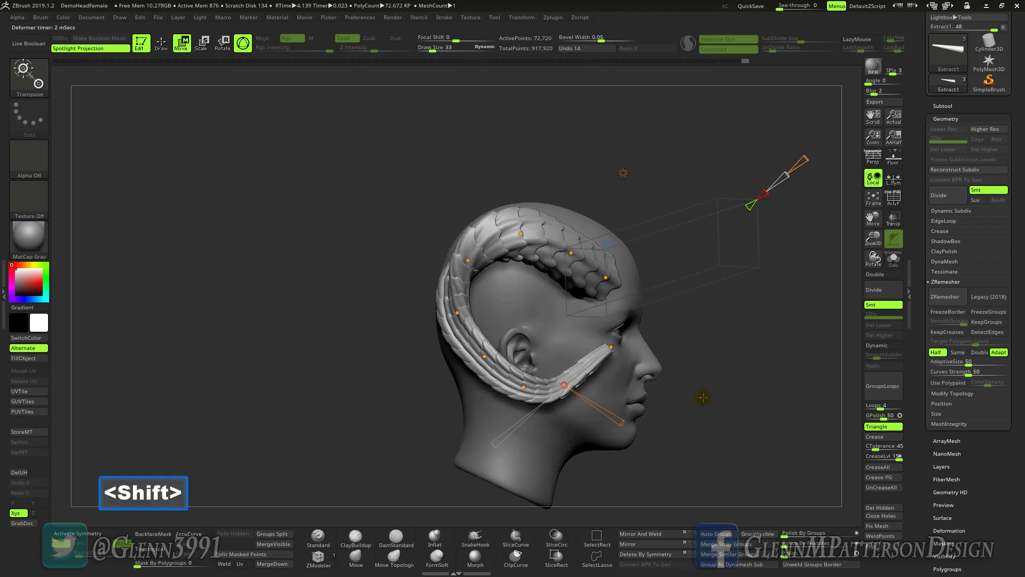
left_click_drag(457, 312, 455, 315)
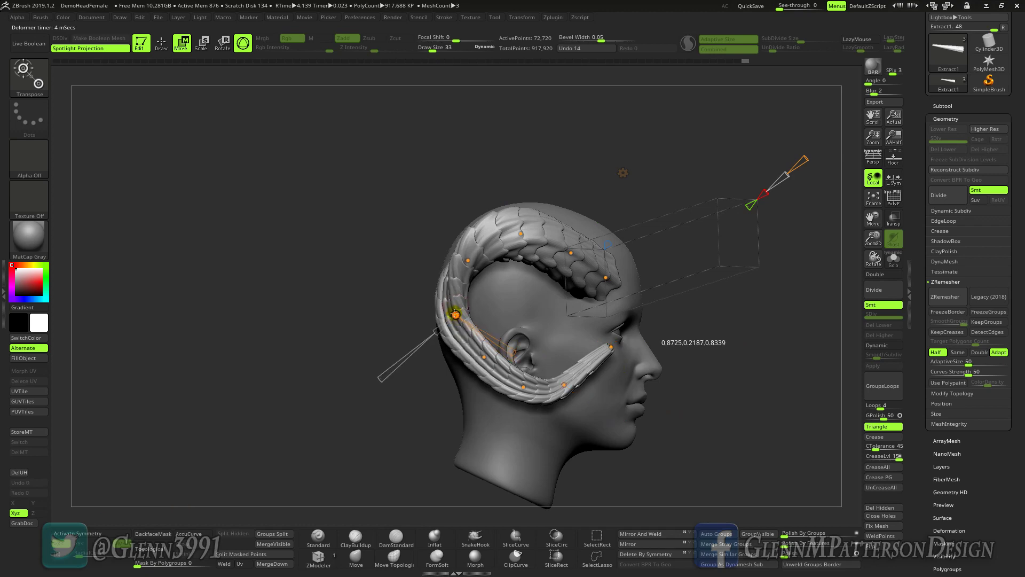
Step: Thicken the horn at the rear middle control point by scaling it up slightly, and undo the extra adjustment made after it
left_click_drag(748, 460, 669, 456)
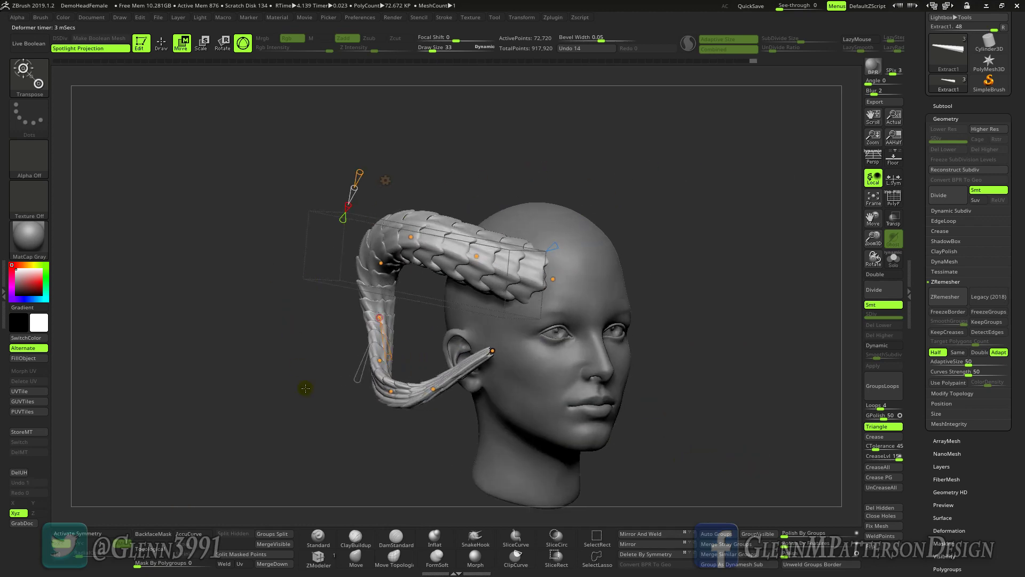
left_click_drag(300, 418, 314, 409)
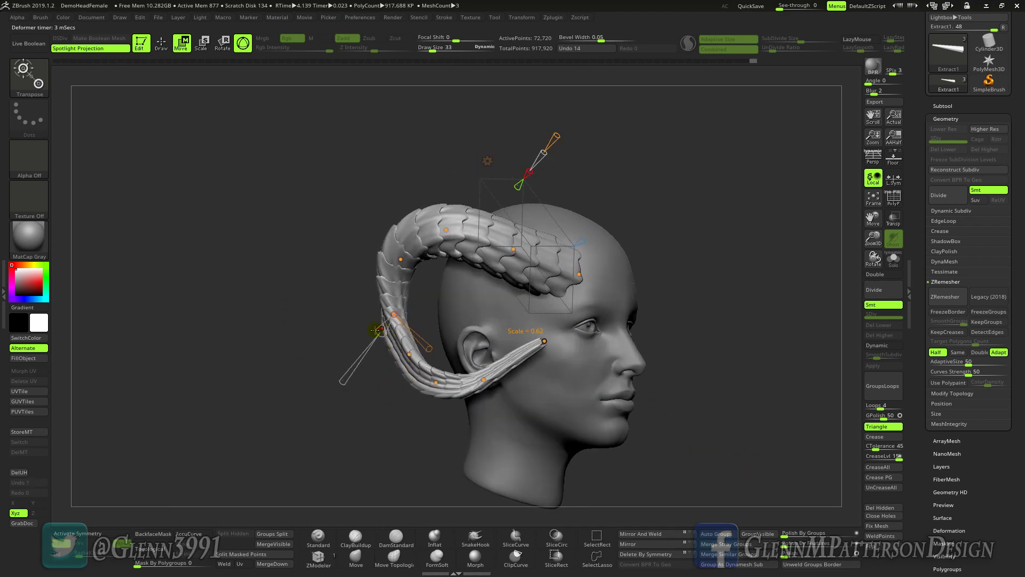
left_click_drag(379, 329, 376, 333)
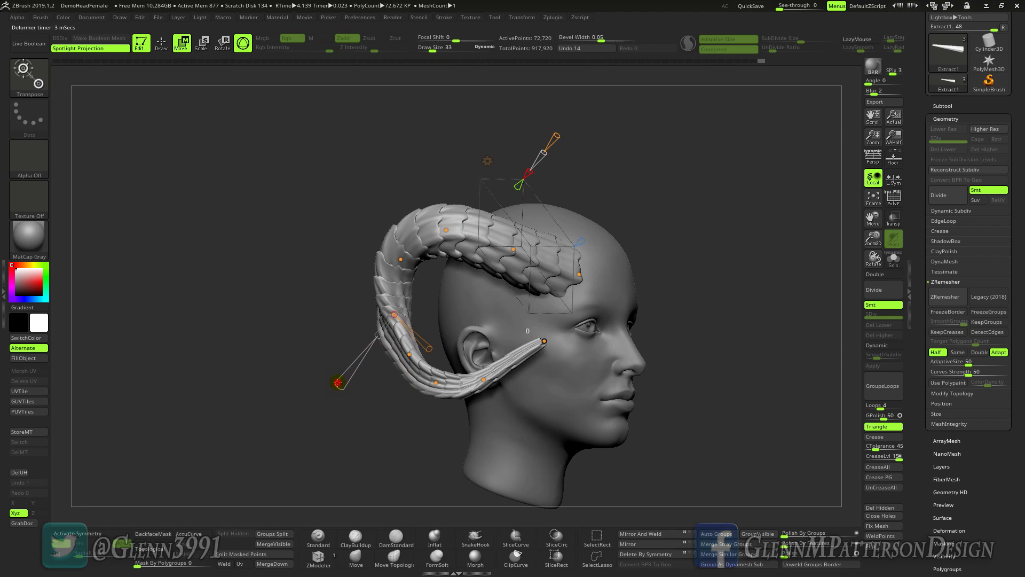
mouse_move(338, 382)
left_mouse_down()
mouse_move(369, 357)
mouse_move(333, 392)
mouse_move(339, 384)
left_mouse_up()
key("ctrl+z")
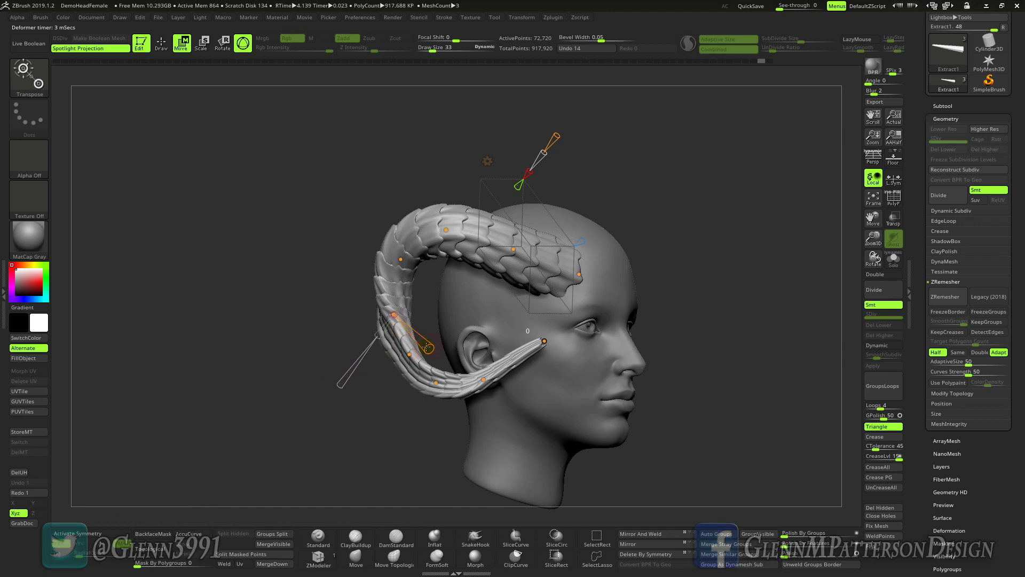
Step: Twist the horn at its rear middle and lower rear control points, the lower one by about 44, and nudge the point before the tip forward
left_click_drag(427, 347, 458, 395)
left_click(409, 355)
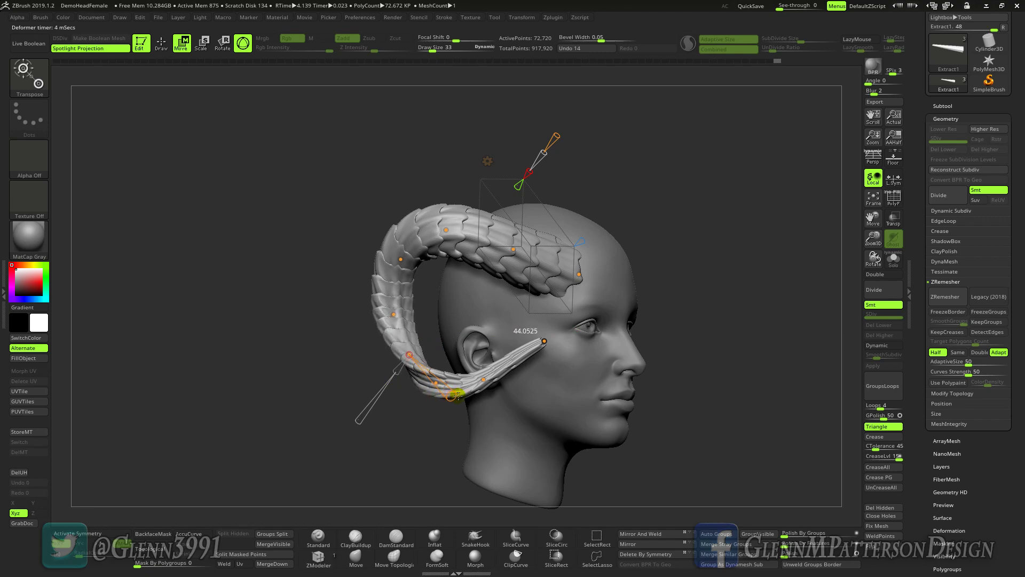
mouse_move(716, 355)
left_mouse_down()
mouse_move(732, 355)
mouse_move(707, 359)
mouse_move(728, 357)
left_mouse_up()
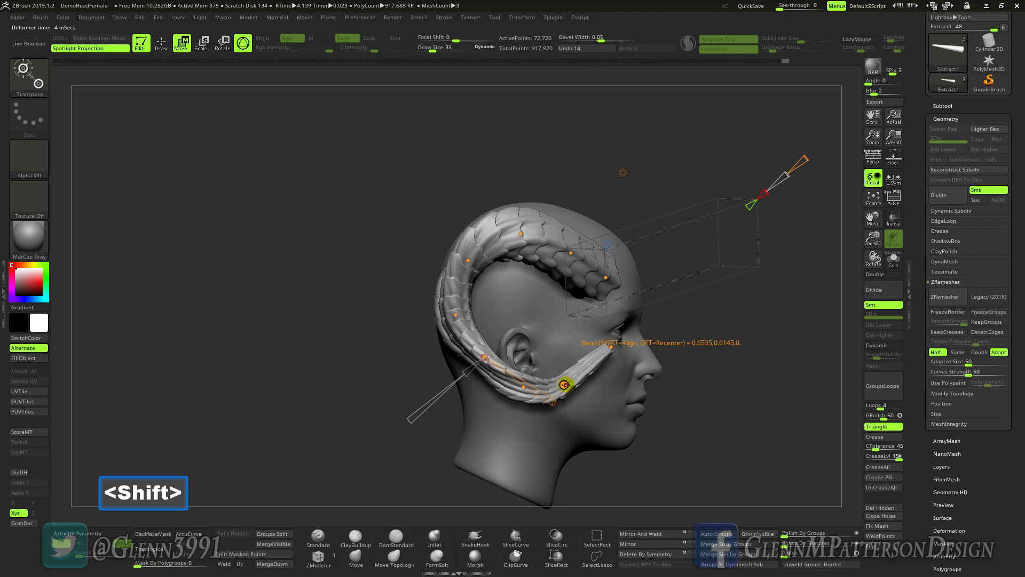
left_click_drag(564, 384, 575, 389)
Step: From the front view, thicken the horn near the forehead by scaling the second control point from the base to about 1.27
left_click_drag(734, 457, 675, 455)
left_click_drag(519, 277, 529, 308)
left_click_drag(450, 252, 476, 309)
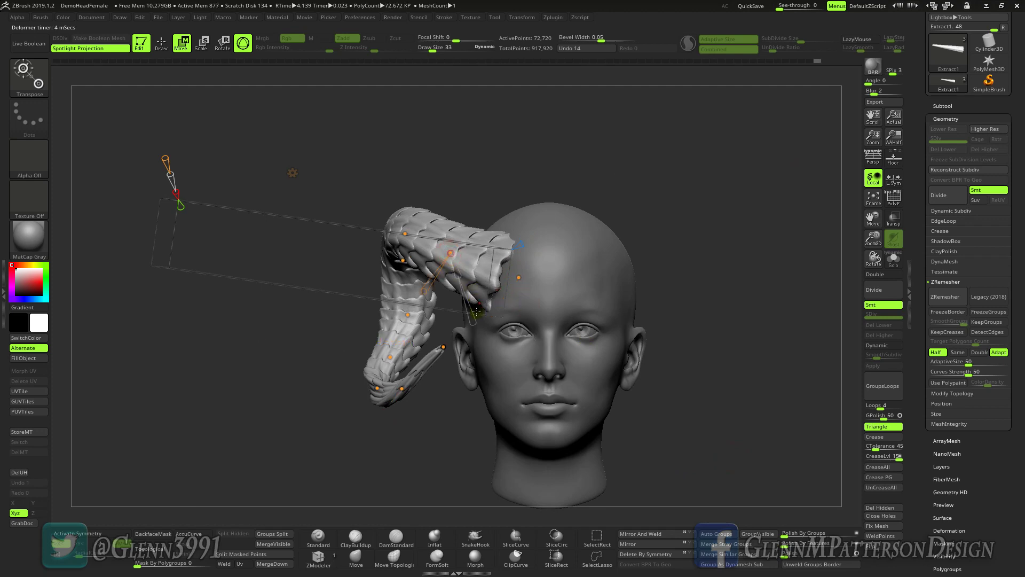
left_click_drag(459, 275, 461, 278)
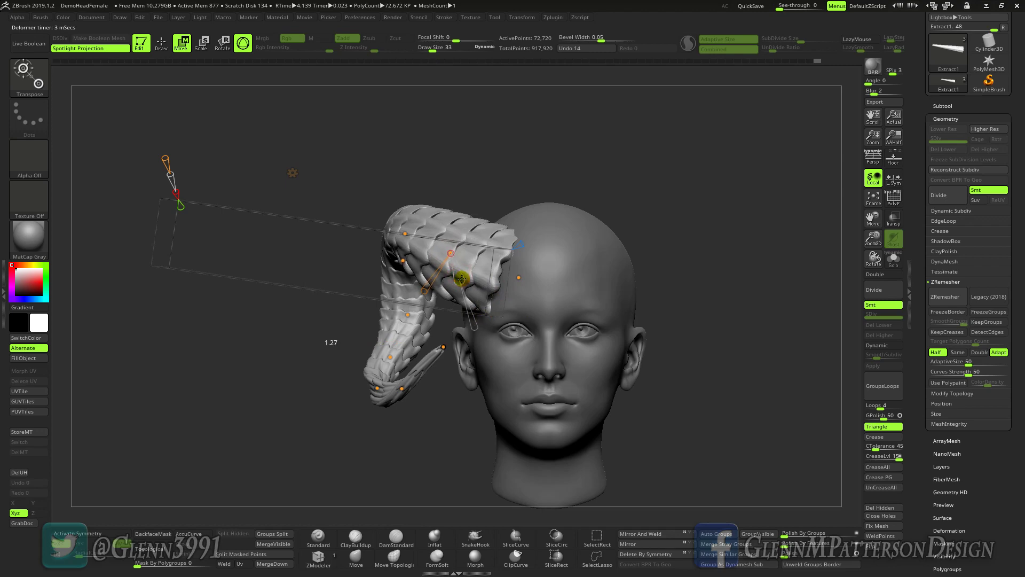
Step: Accept the Bend Curve deformation on the horn
mouse_move(702, 371)
left_mouse_down()
mouse_move(746, 363)
mouse_move(711, 371)
left_mouse_up()
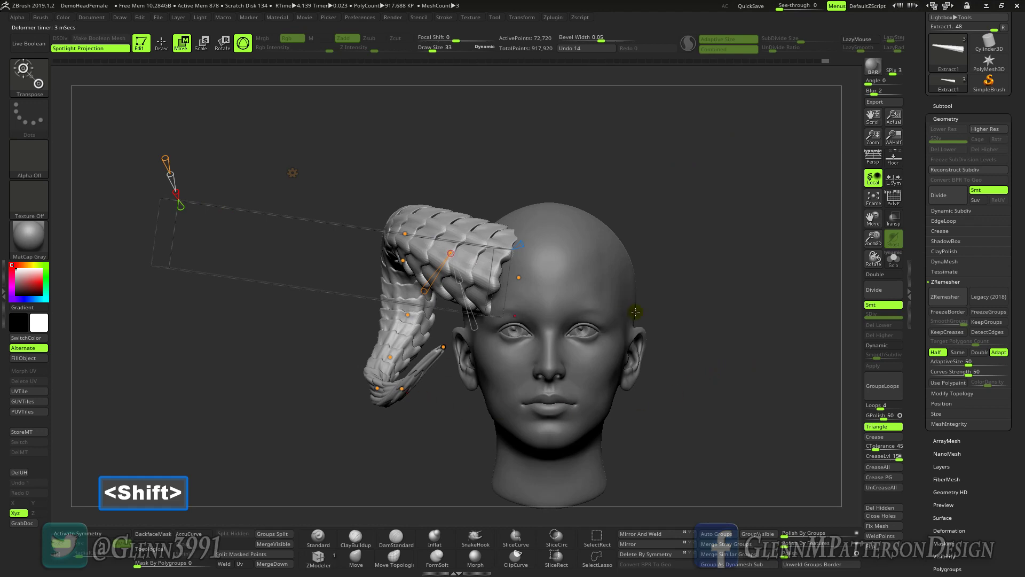
left_click_drag(746, 339, 759, 340)
left_click(330, 174)
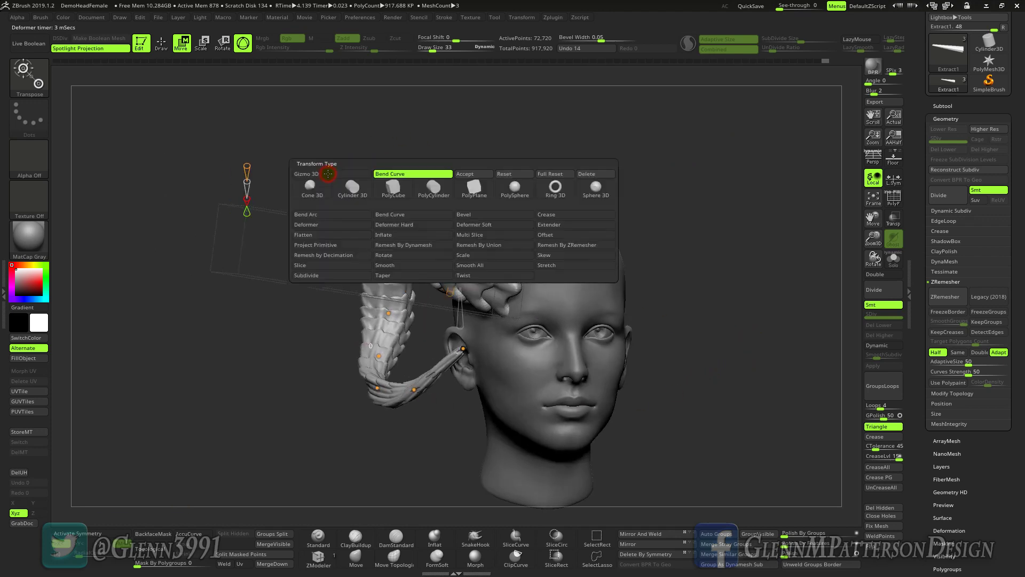
left_click(470, 175)
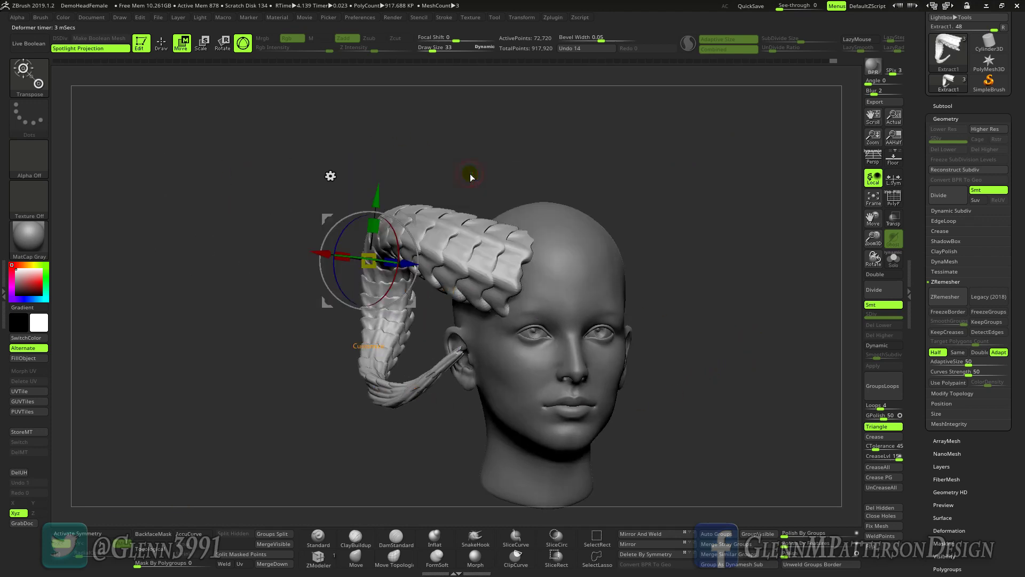
Step: Copy the horn to the other side of the head with Mirror And Weld
mouse_move(708, 412)
left_mouse_down()
mouse_move(736, 408)
mouse_move(699, 413)
left_mouse_up()
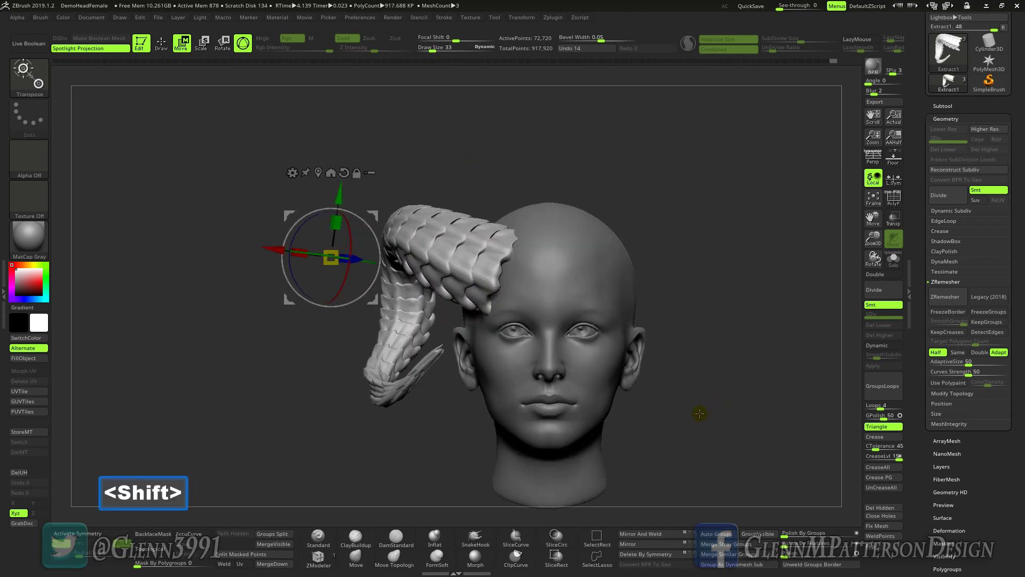
left_click(160, 41)
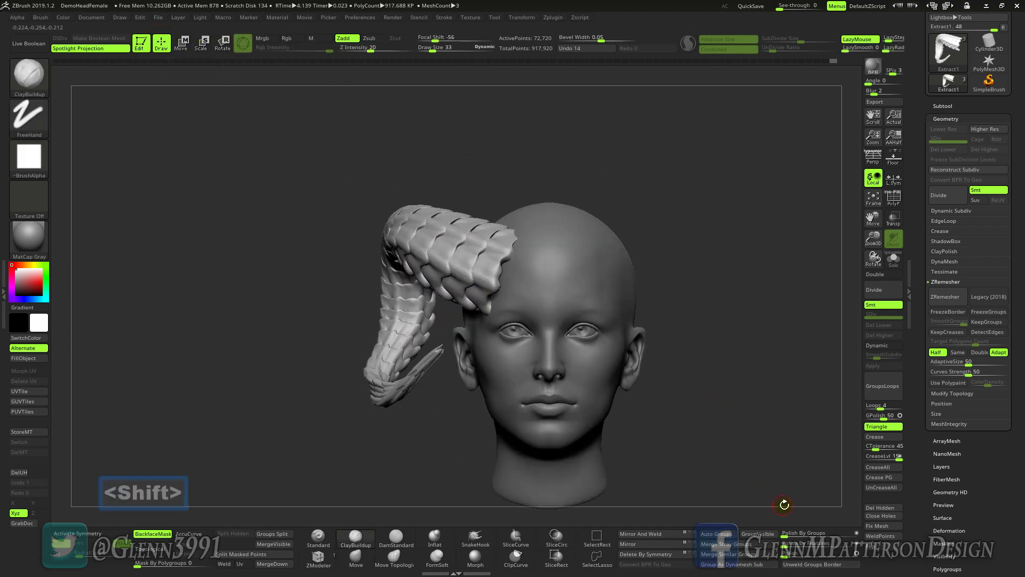
left_click(666, 534)
mouse_move(686, 430)
left_mouse_down()
mouse_move(602, 428)
mouse_move(693, 429)
left_mouse_up()
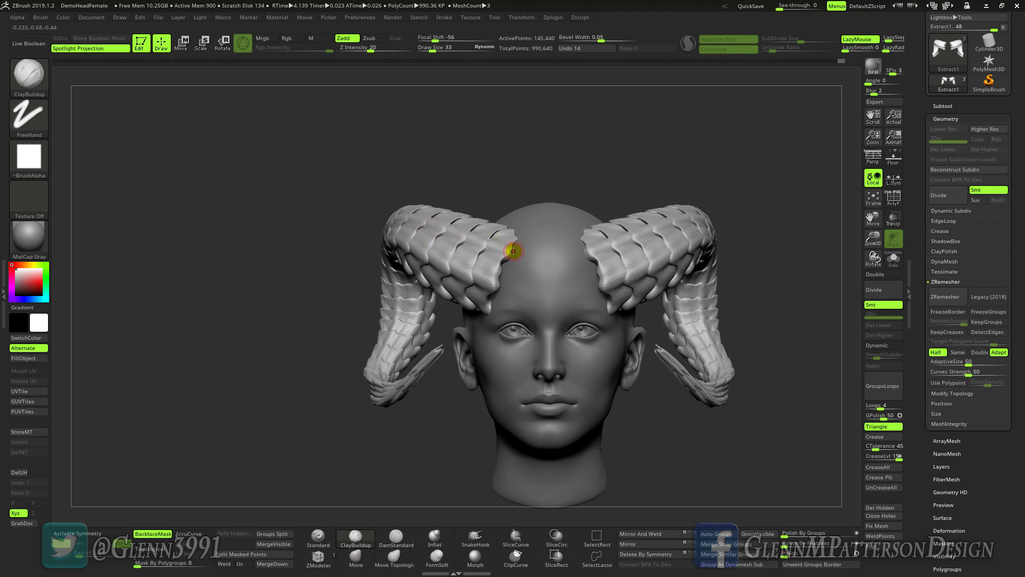
Step: With symmetry on, use the Move Topological brush at draw size 140 to pull the horn bases' inner edges onto the forehead, checking the fit from several angles
left_click(392, 567)
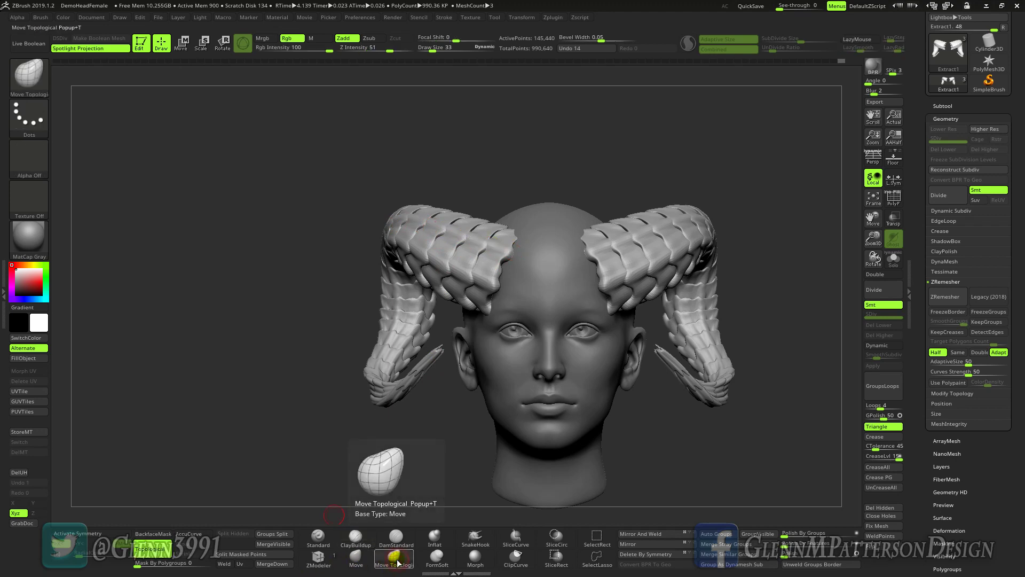
key("x")
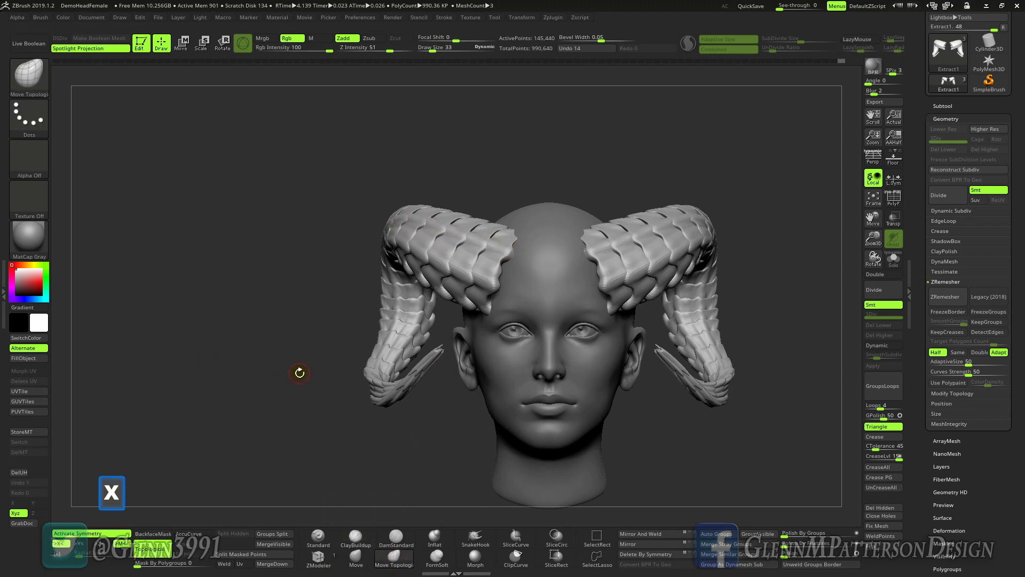
key("space")
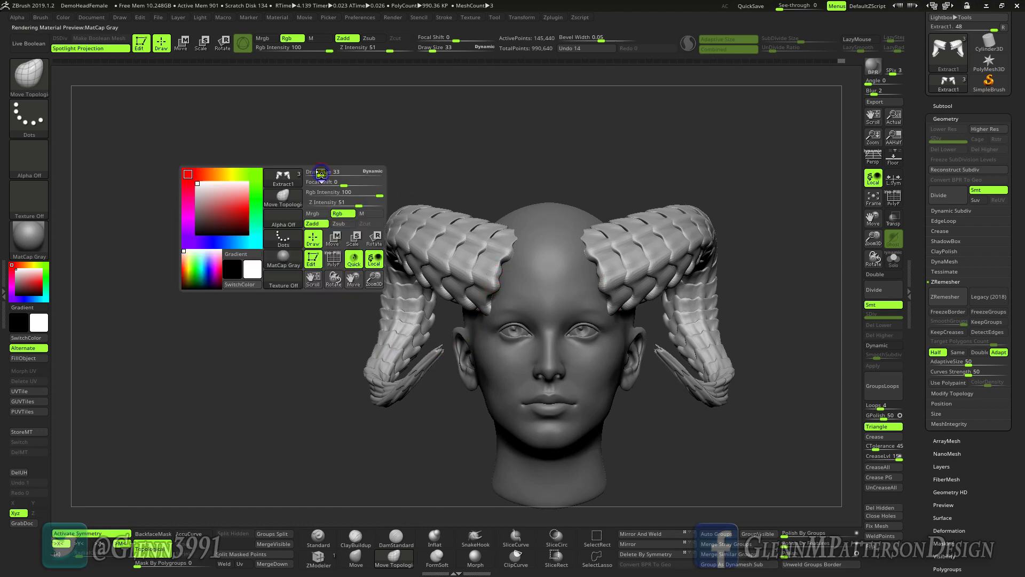
left_click_drag(312, 172, 339, 172)
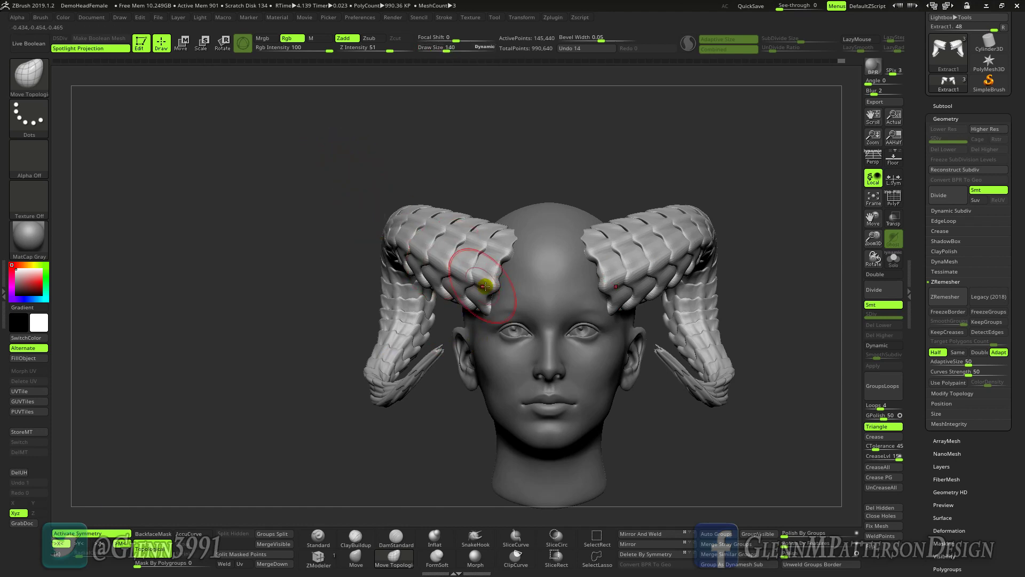
mouse_move(507, 290)
left_mouse_down()
mouse_move(514, 308)
mouse_move(493, 257)
mouse_move(520, 255)
mouse_move(513, 228)
left_mouse_up()
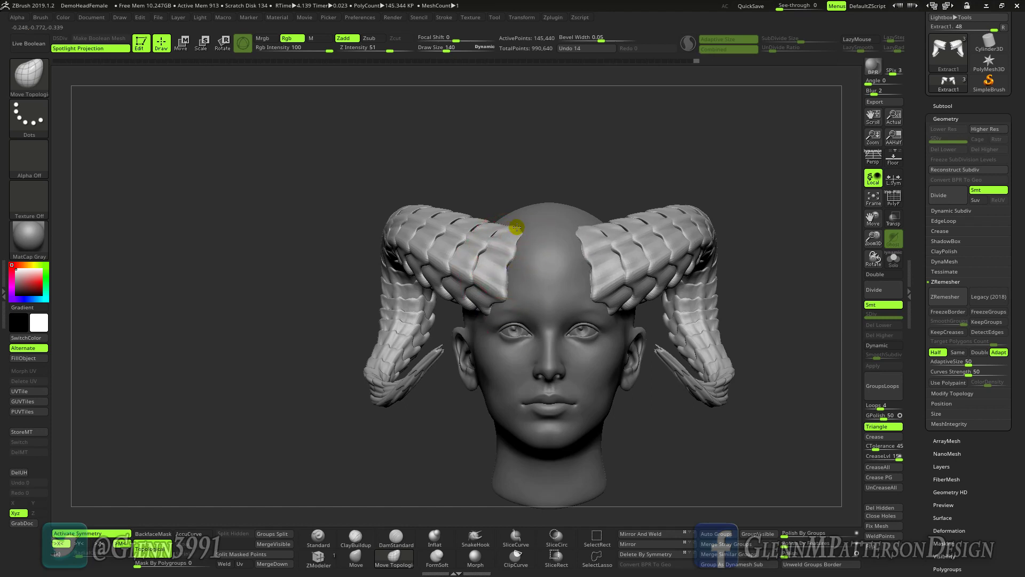
mouse_move(489, 303)
right_mouse_down()
mouse_move(544, 293)
mouse_move(485, 305)
right_mouse_up()
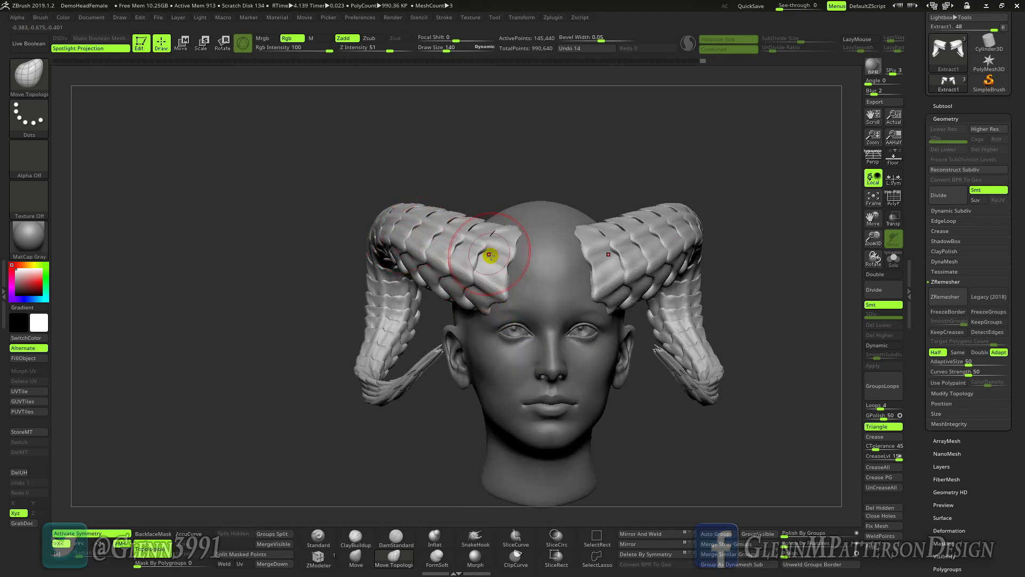
right_click_drag(461, 256, 468, 243)
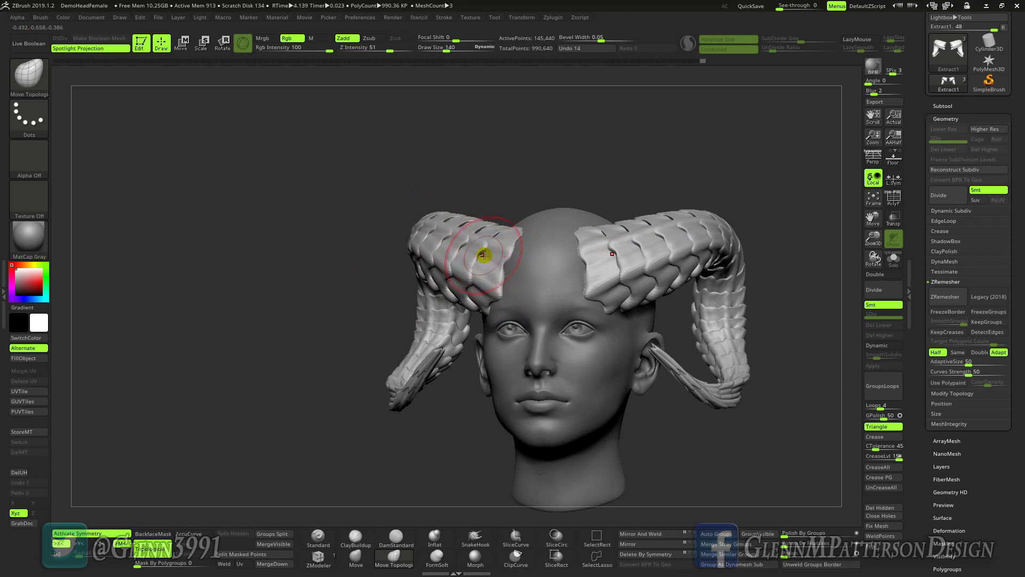
mouse_move(483, 278)
right_mouse_down()
mouse_move(528, 224)
mouse_move(506, 231)
mouse_move(504, 290)
mouse_move(545, 309)
mouse_move(492, 311)
right_mouse_up()
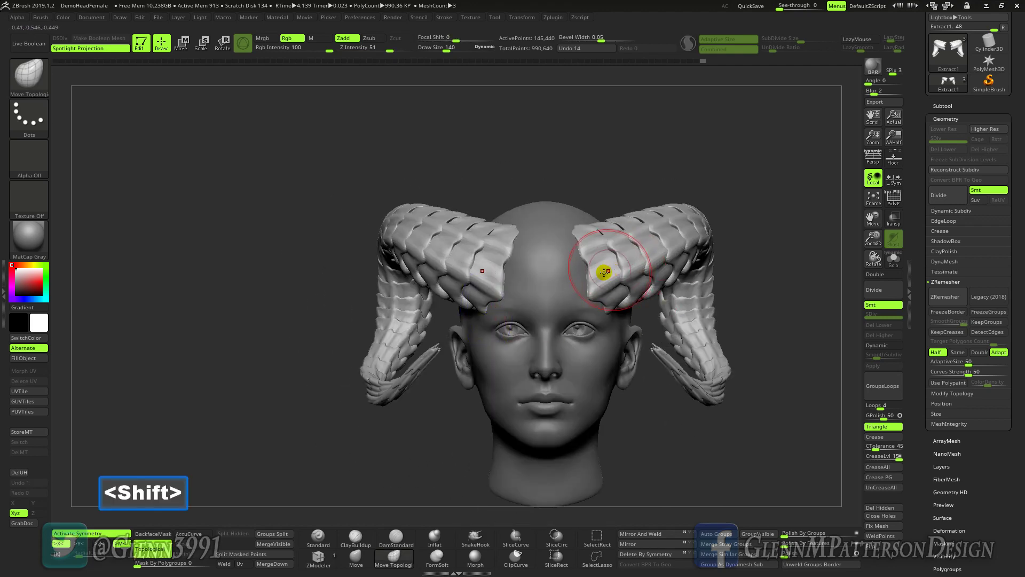
right_click_drag(267, 267, 352, 301)
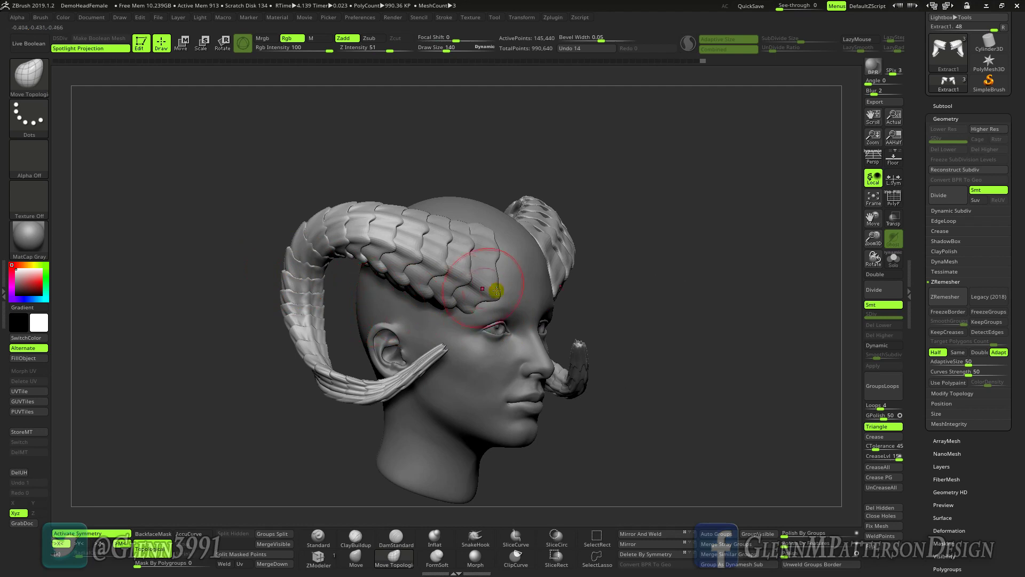
left_click_drag(496, 289, 449, 257)
left_click_drag(675, 293, 726, 296)
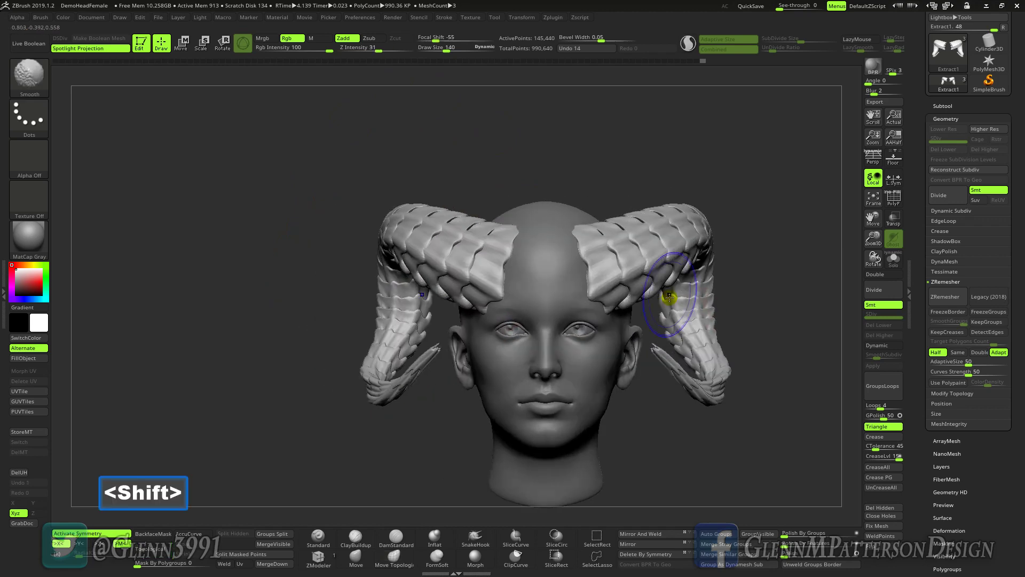
Step: On the FemaleHead subtool with symmetry on, raise skin along the horn bases' inner edges using the Standard brush at draw size 28
left_click(941, 106)
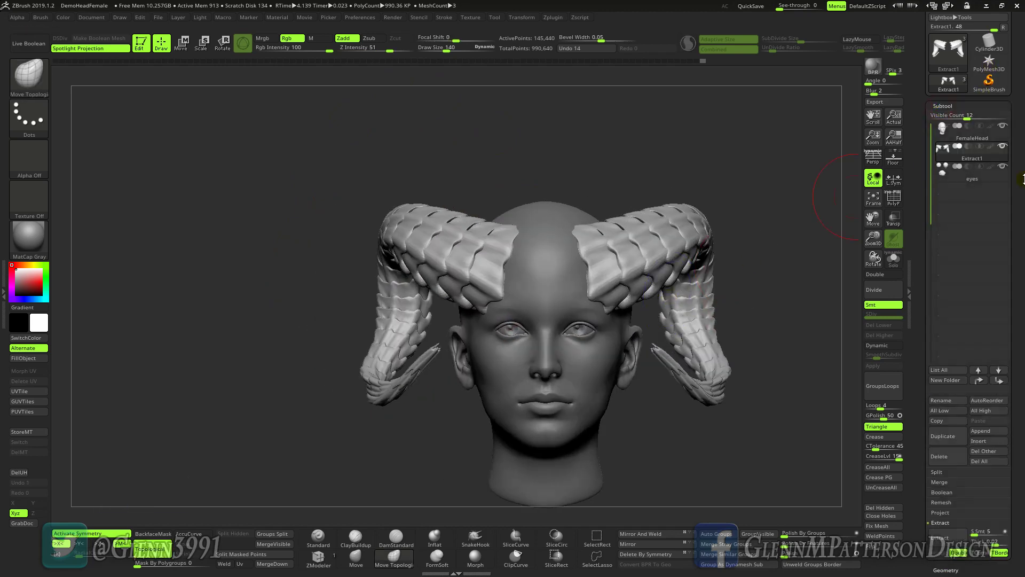
left_click(996, 140)
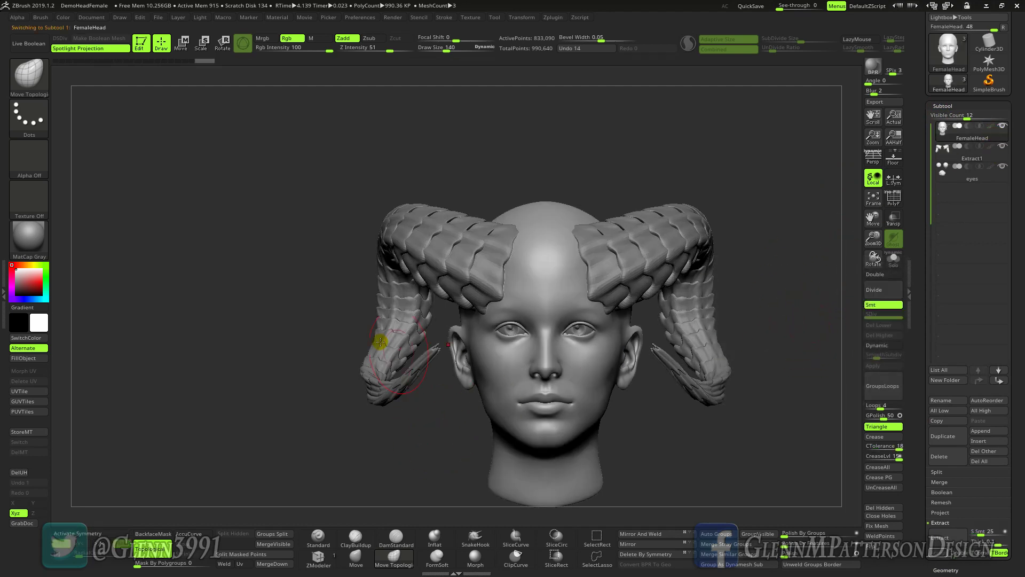
key("x")
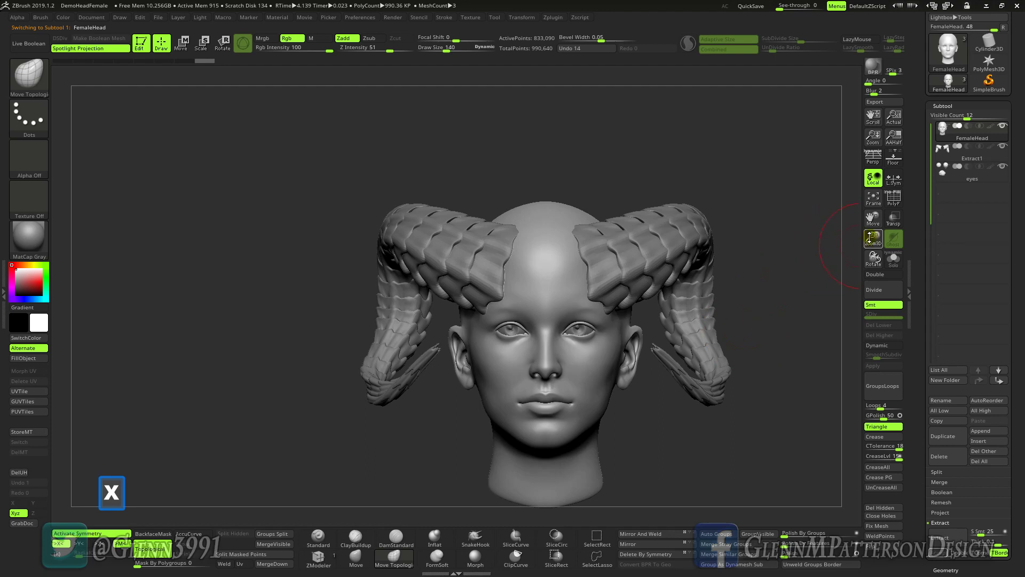
left_click_drag(870, 236, 801, 536)
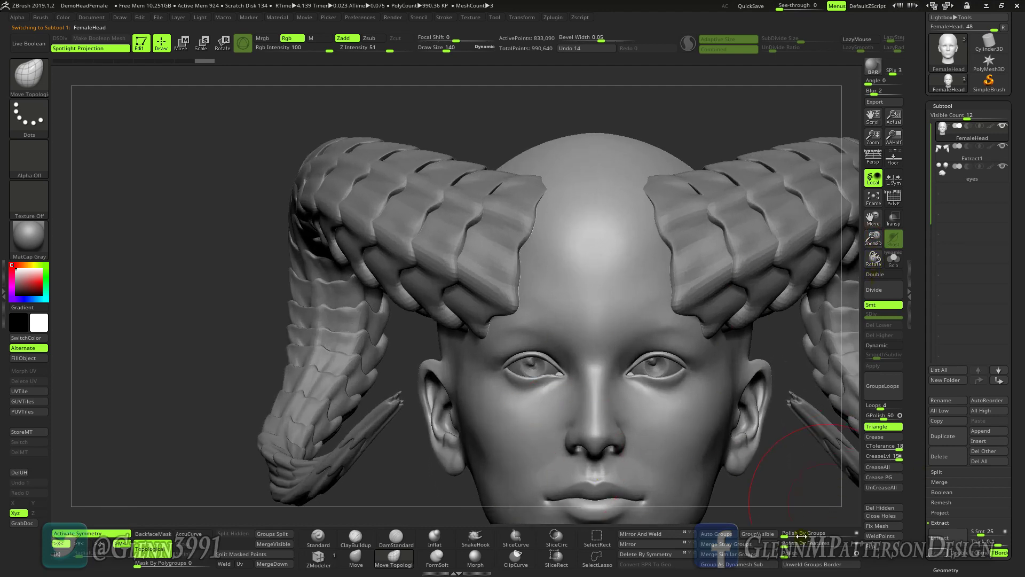
key("space")
left_click_drag(497, 103, 477, 103)
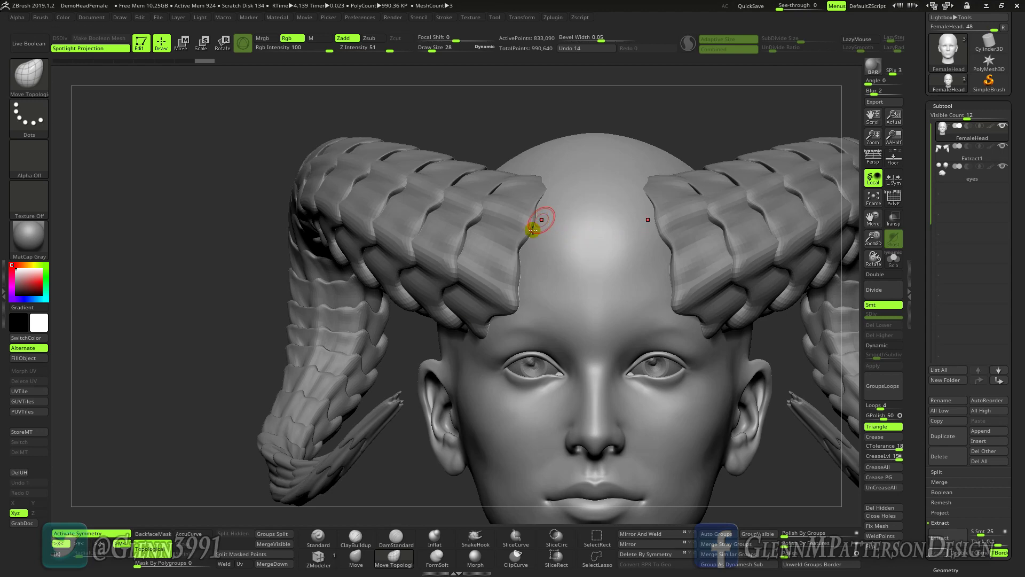
left_click(318, 541)
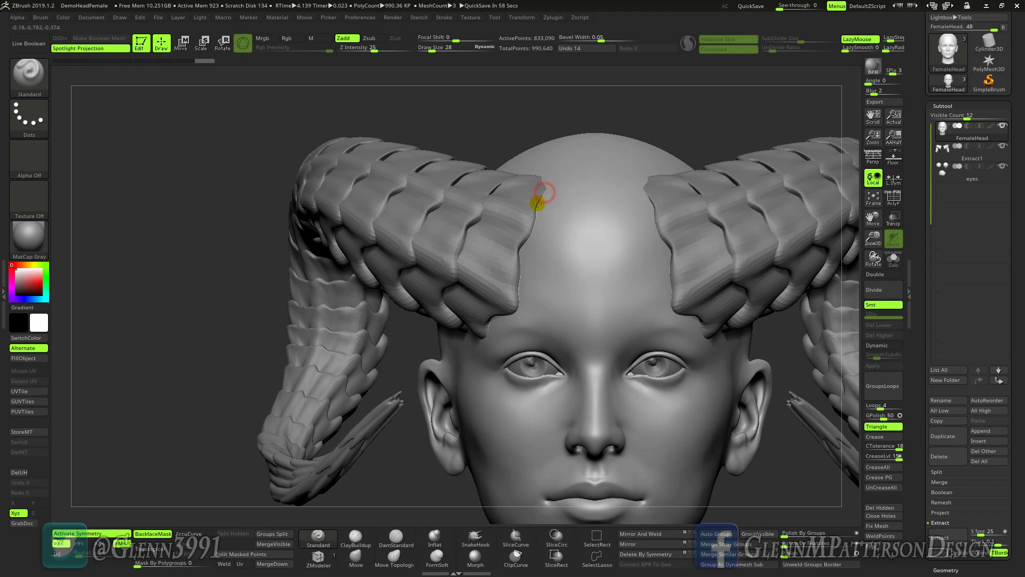
mouse_move(537, 203)
left_mouse_down()
mouse_move(531, 237)
mouse_move(532, 227)
left_mouse_up()
left_click_drag(515, 262, 522, 262)
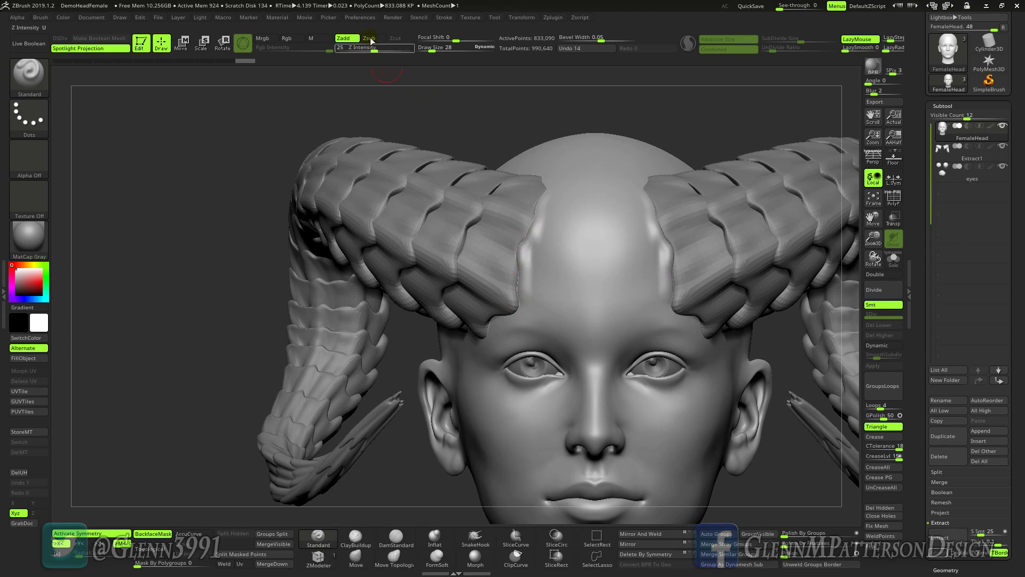
Step: Set the draw size to 42 and build up the skin ridge along the forehead edge and beneath the horn base toward the temple
left_click_drag(434, 48, 441, 49)
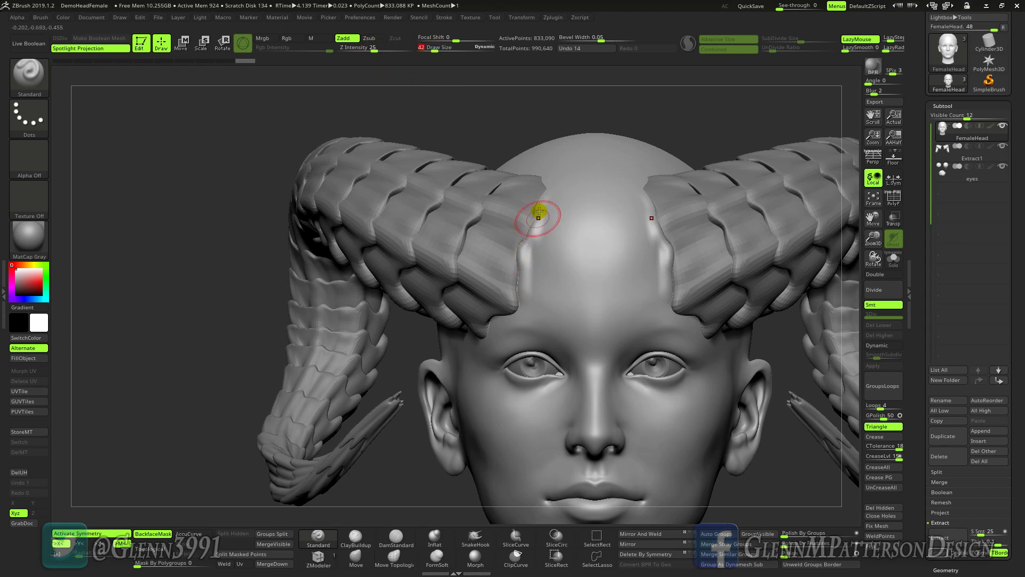
mouse_move(539, 194)
left_mouse_down()
mouse_move(528, 270)
mouse_move(506, 322)
mouse_move(485, 327)
left_mouse_up()
mouse_move(220, 341)
left_mouse_down()
mouse_move(183, 320)
mouse_move(412, 366)
left_mouse_up()
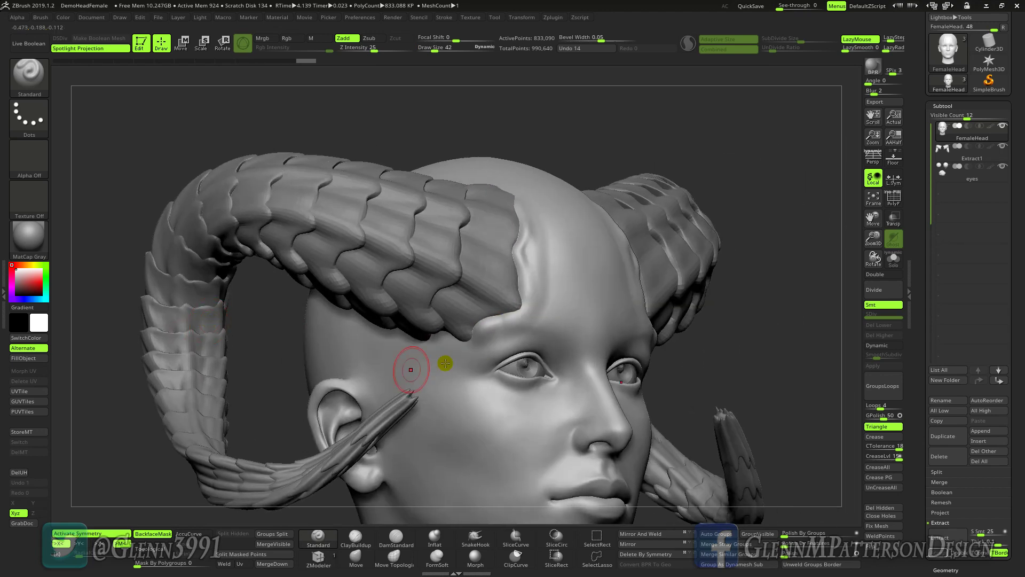
mouse_move(439, 335)
left_mouse_down()
mouse_move(469, 344)
mouse_move(419, 348)
mouse_move(400, 343)
mouse_move(430, 339)
mouse_move(371, 327)
left_mouse_up()
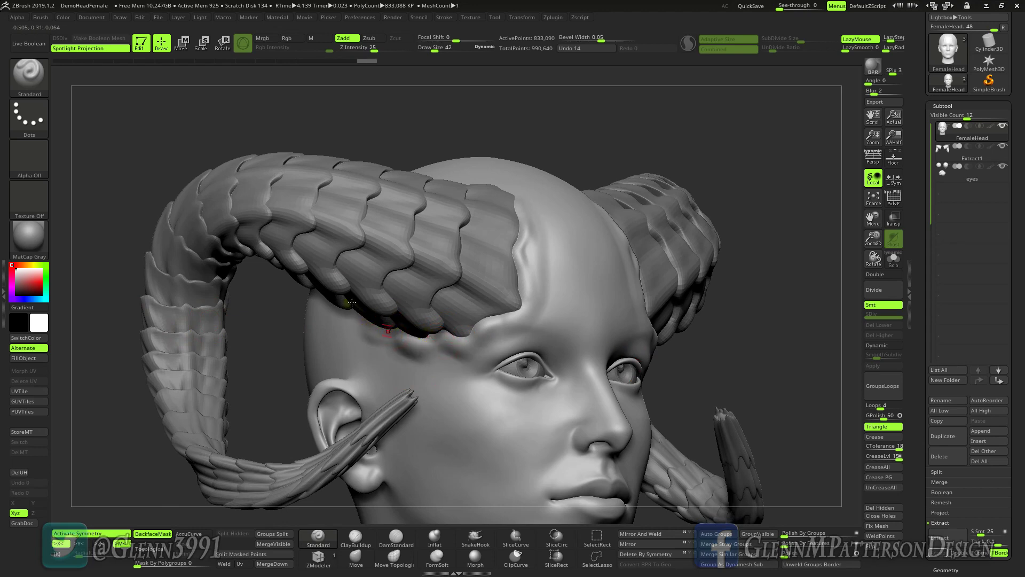
Step: Continue the raised skin ridge around the upper edge and back of the horn base on the scalp
mouse_move(407, 120)
left_mouse_down()
mouse_move(399, 181)
mouse_move(416, 212)
mouse_move(412, 202)
left_mouse_up()
left_click_drag(513, 238, 536, 326)
left_click_drag(481, 233, 514, 236)
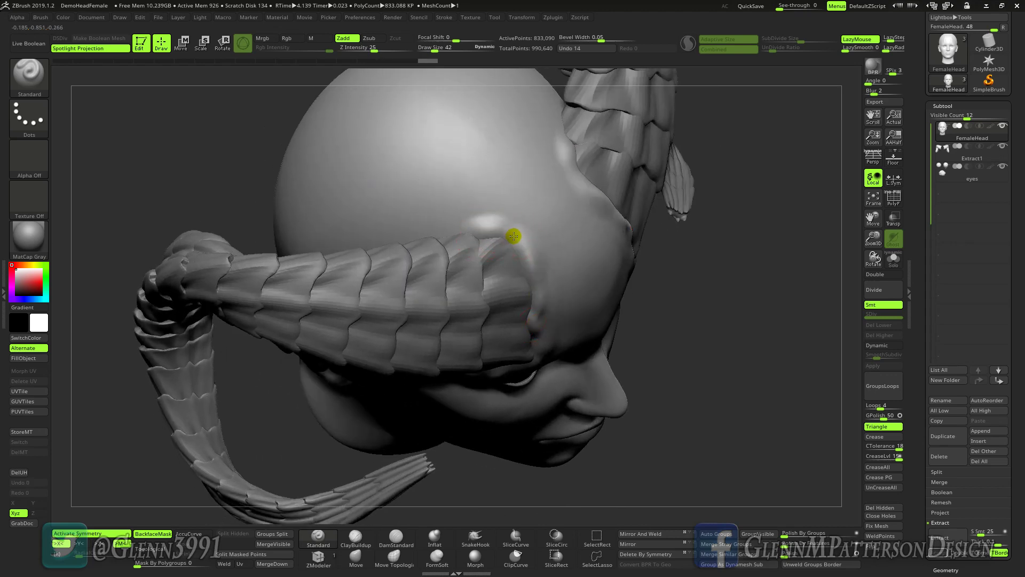
left_click_drag(190, 201, 230, 219)
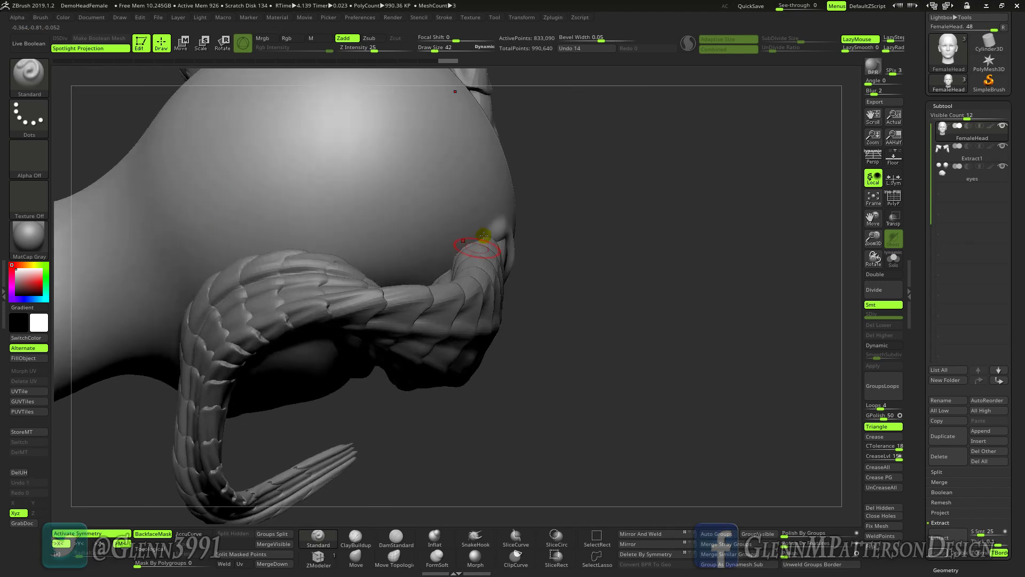
left_click_drag(471, 242, 433, 265)
Step: Thicken the skin folds around the front of the horn bases, along the forehead edge and above the brow
mouse_move(569, 408)
left_mouse_down()
mouse_move(524, 389)
mouse_move(531, 352)
mouse_move(501, 315)
left_mouse_up()
left_click_drag(274, 373, 315, 325)
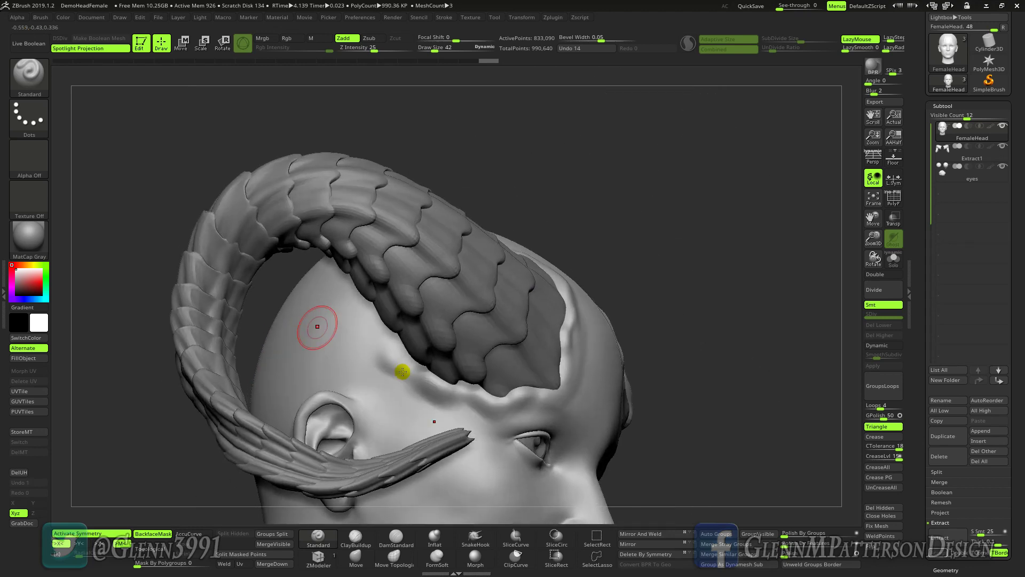
left_click_drag(257, 302, 233, 324)
left_click_drag(538, 318, 516, 412)
left_click_drag(522, 386, 503, 414)
mouse_move(430, 394)
left_mouse_down()
mouse_move(456, 417)
mouse_move(485, 418)
mouse_move(531, 447)
left_mouse_up()
left_click_drag(464, 418, 514, 423)
mouse_move(502, 386)
left_mouse_down()
mouse_move(513, 311)
mouse_move(536, 338)
mouse_move(504, 316)
mouse_move(525, 265)
mouse_move(535, 277)
mouse_move(507, 370)
left_mouse_up()
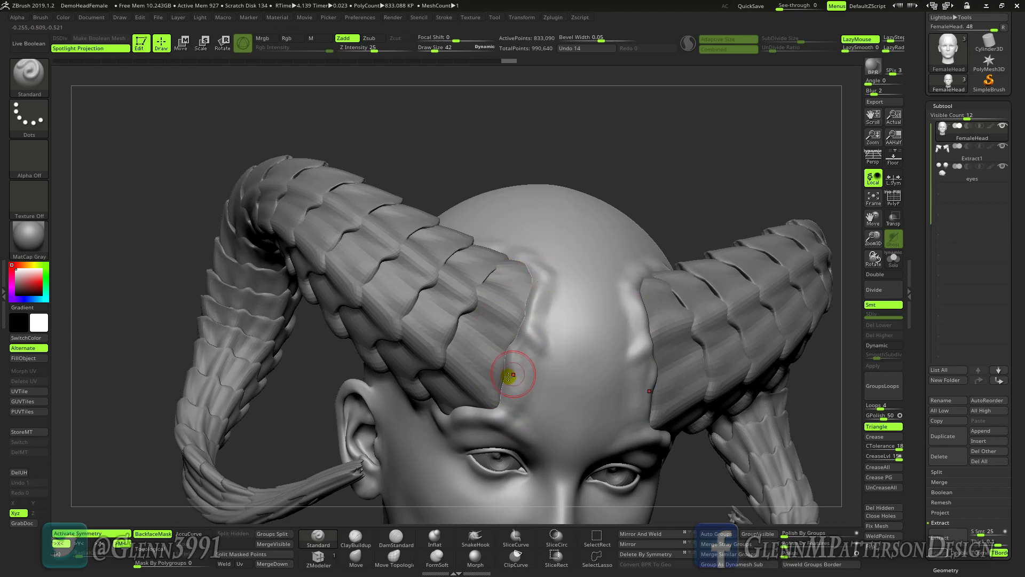
left_click_drag(456, 429, 448, 413)
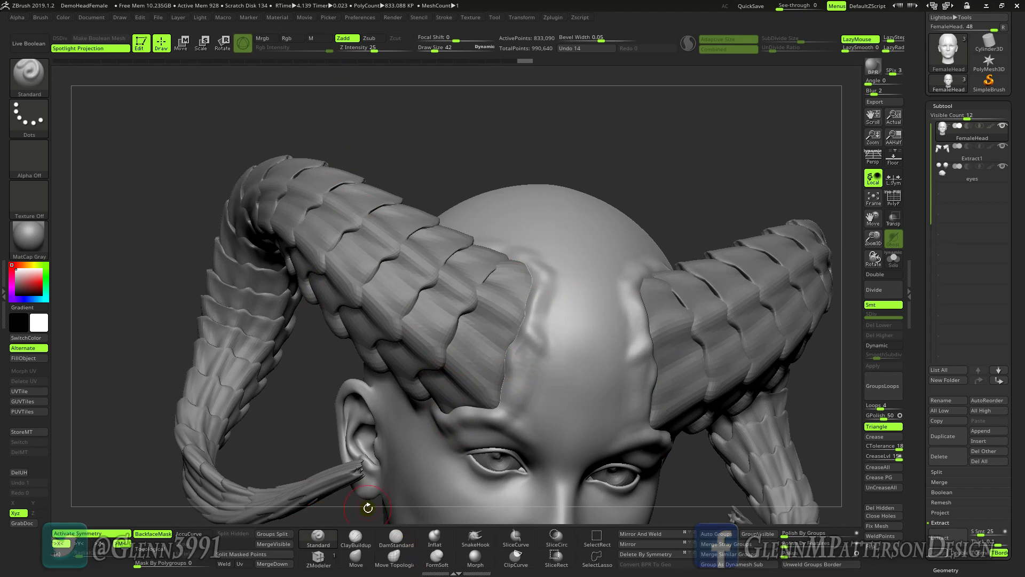
left_click_drag(147, 314, 122, 299)
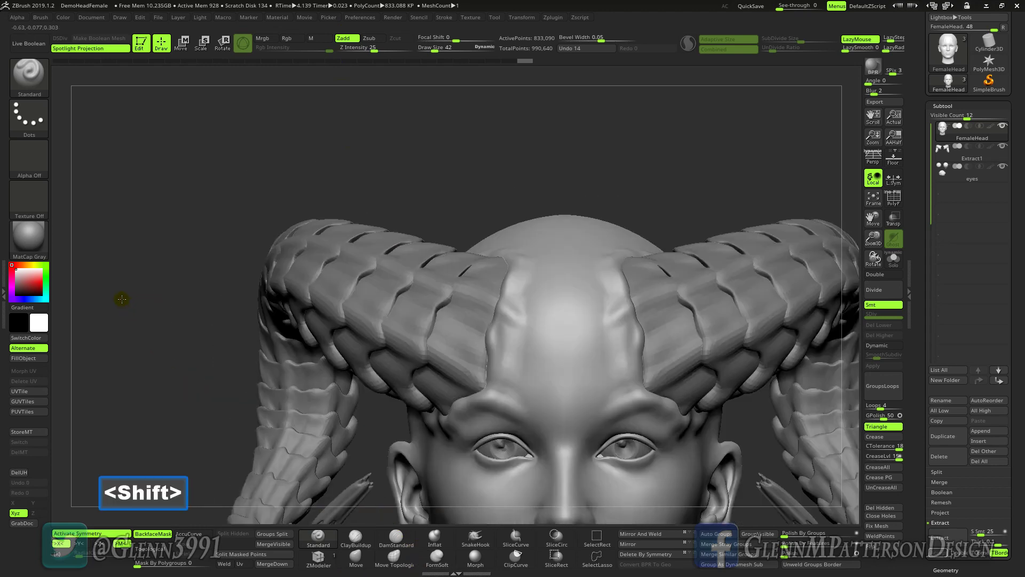
Step: Turn on dynamic subdivision for the horns subtool and frame the horns in the view
left_click(994, 156)
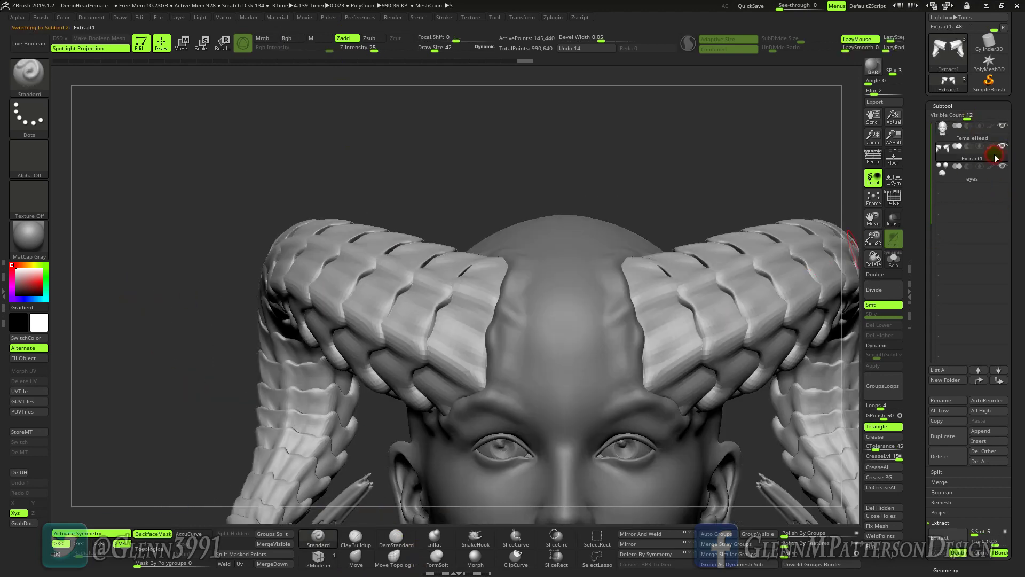
left_click(880, 345)
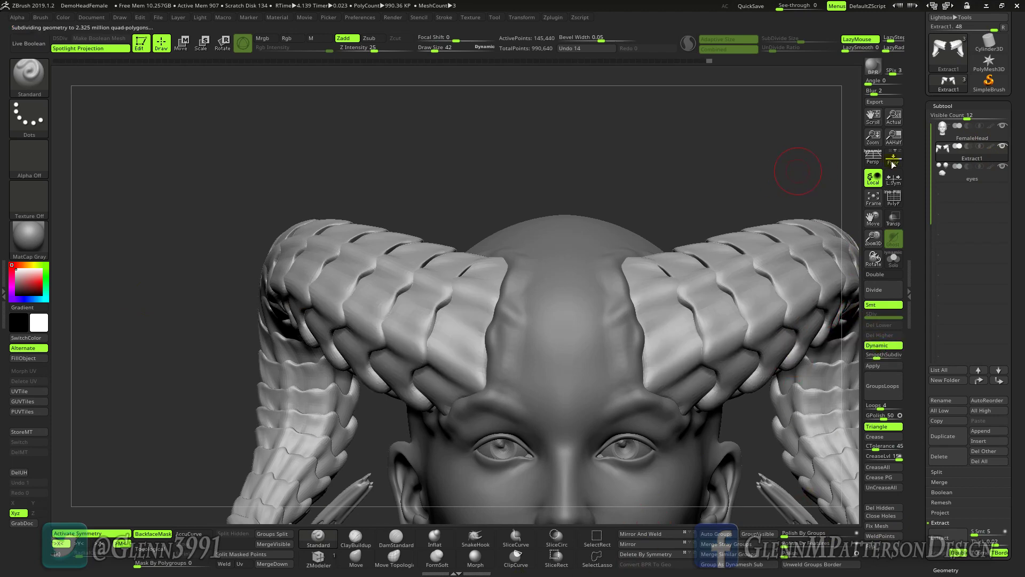
left_click(874, 199)
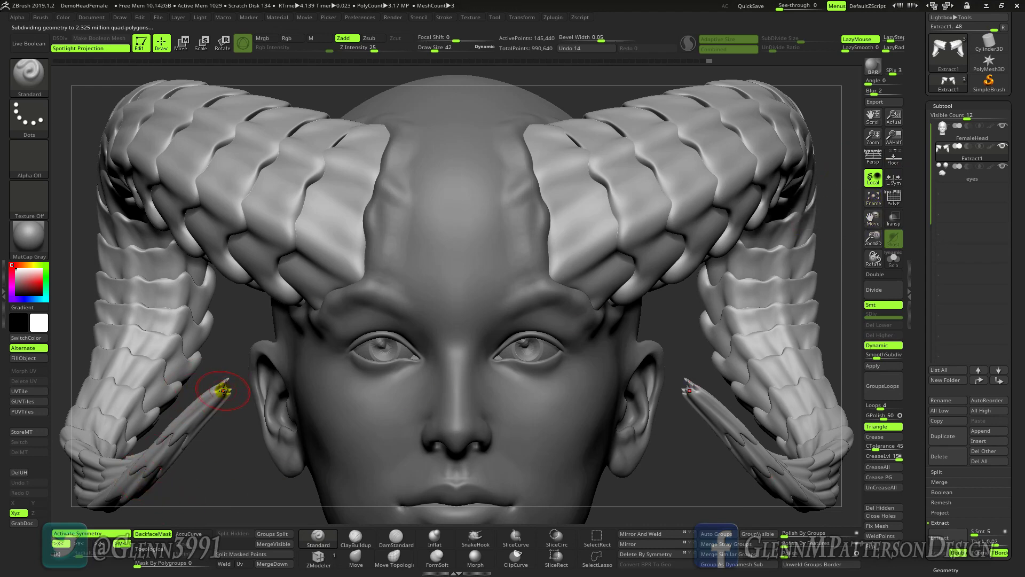
Step: Smooth the pointed tips of both horns and turn dynamic subdivision back on for the horns subtool
key("shift")
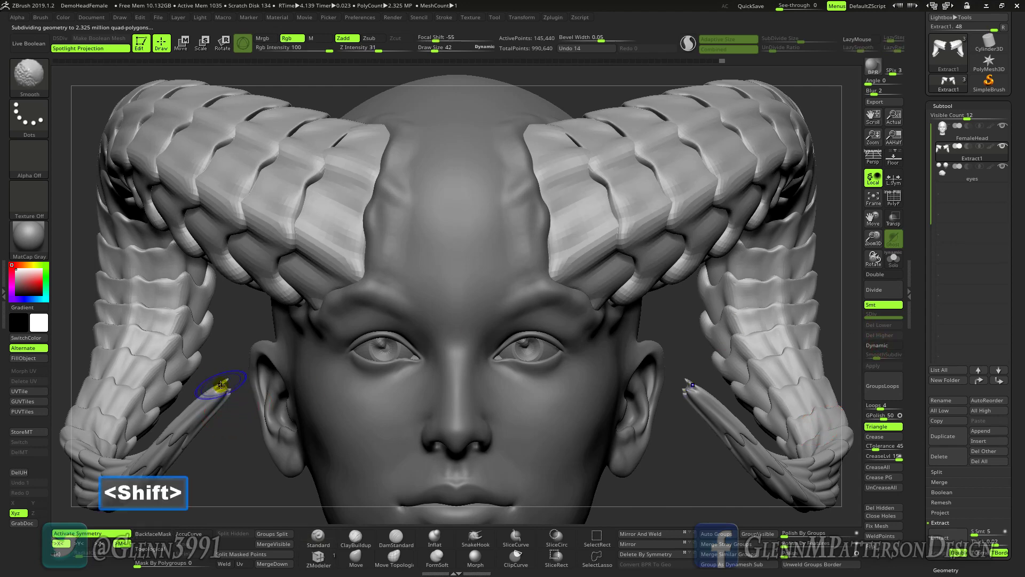
left_click_drag(220, 384, 224, 389, "shift")
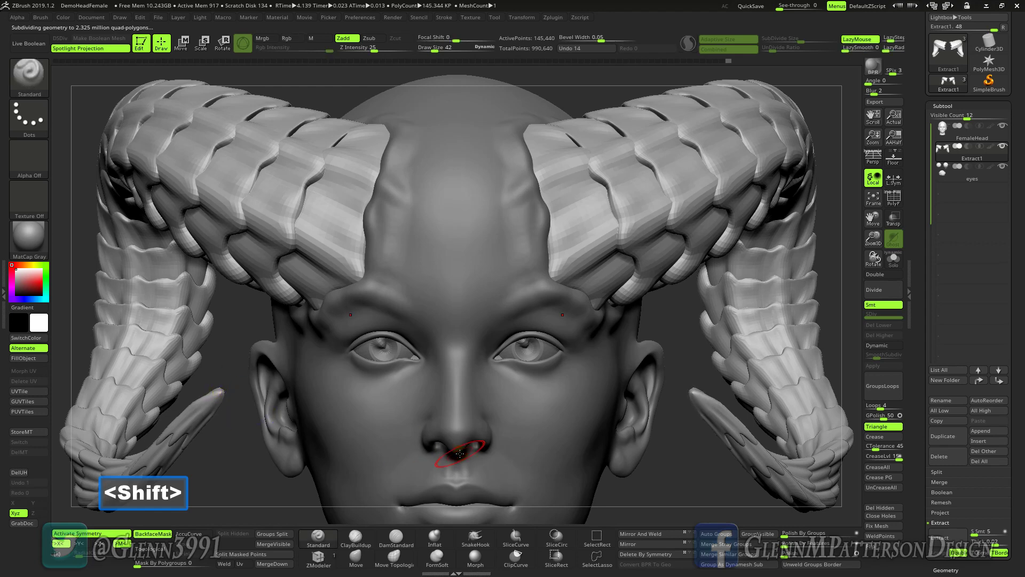
left_click(883, 346)
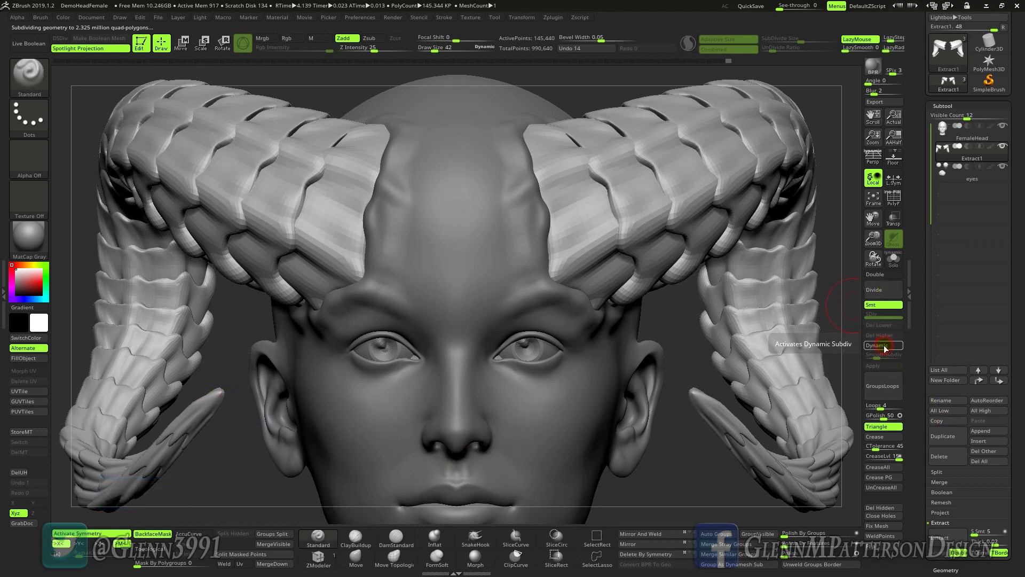
left_click(872, 200)
mouse_move(668, 443)
left_mouse_down()
mouse_move(716, 434)
mouse_move(662, 442)
mouse_move(641, 457)
mouse_move(658, 460)
left_mouse_up()
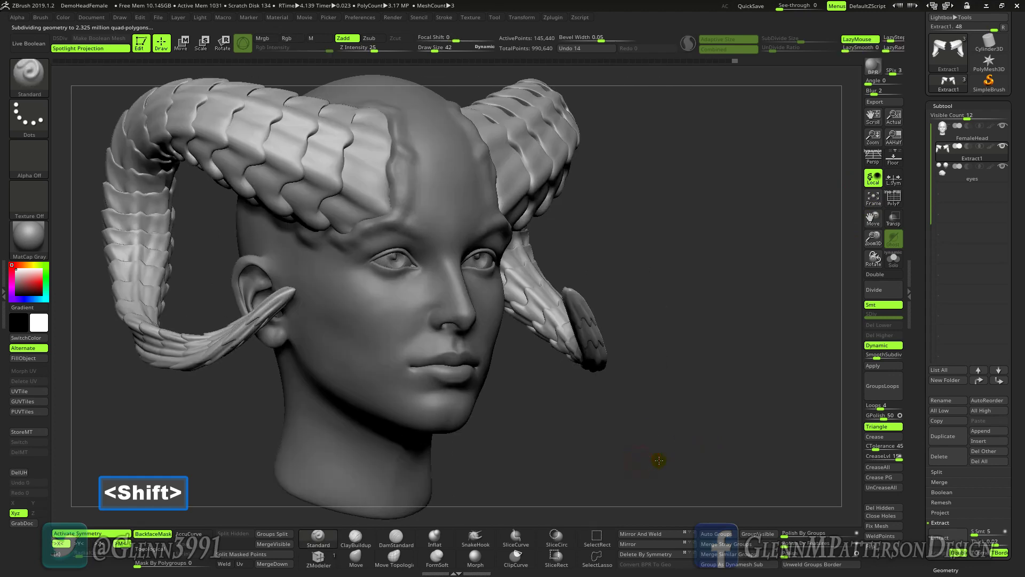
left_click_drag(872, 254, 879, 341)
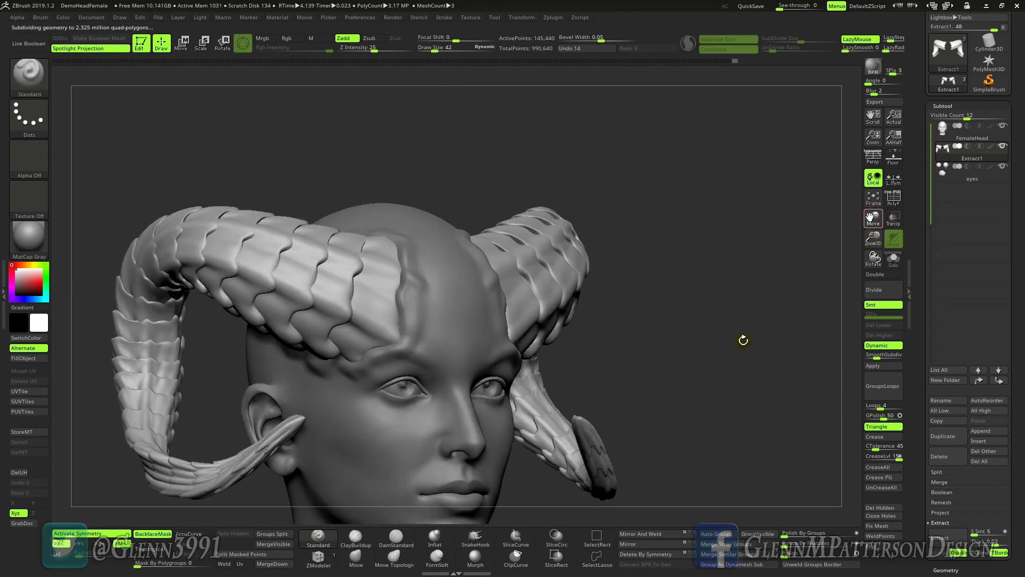
left_click_drag(666, 384, 642, 387)
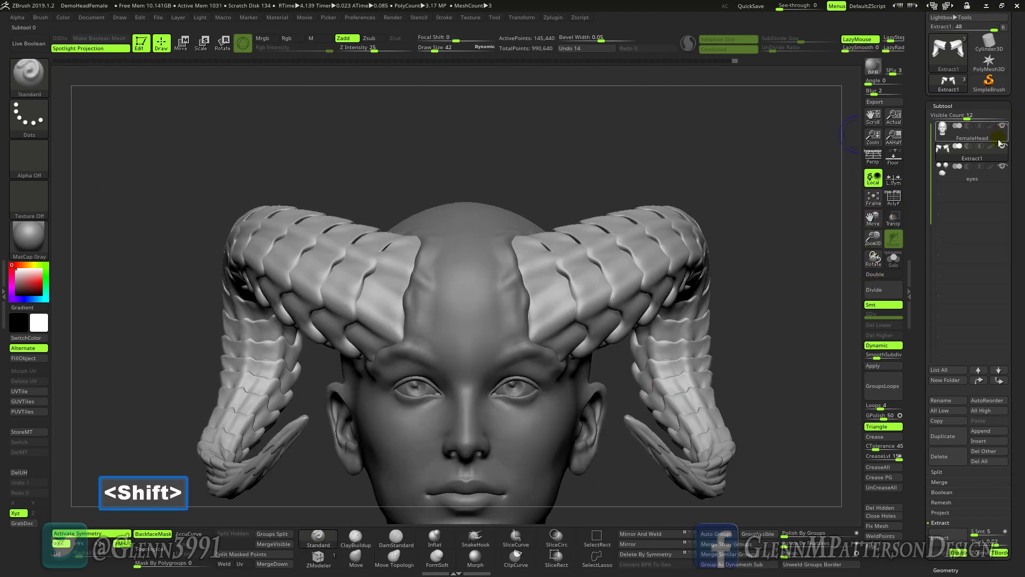
Step: Select the FemaleHead subtool, set the draw size to 12, and mask a small teardrop in the middle of the forehead
left_click(969, 131)
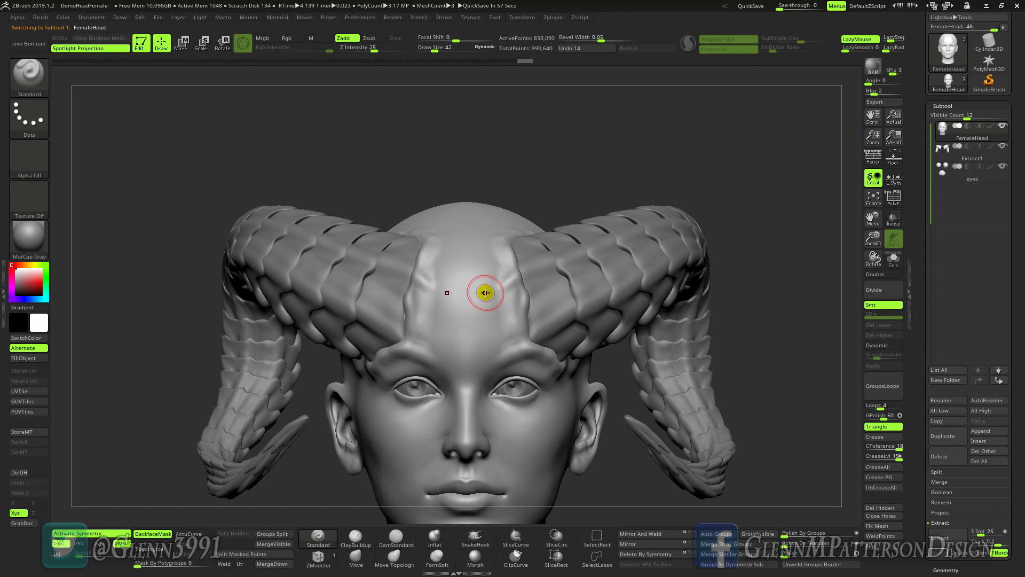
left_click_drag(435, 50, 428, 49)
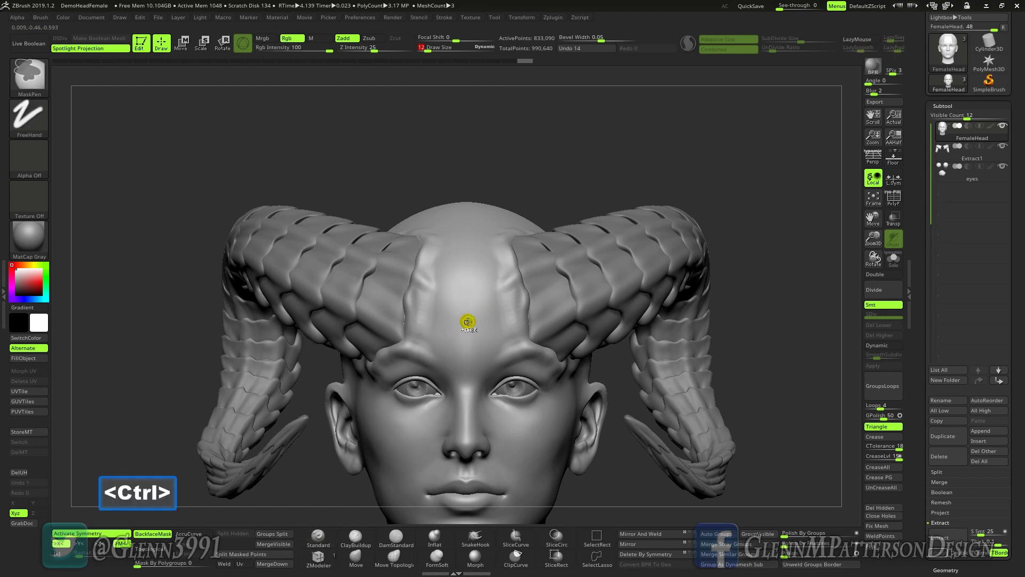
left_click_drag(465, 321, 465, 333, "ctrl")
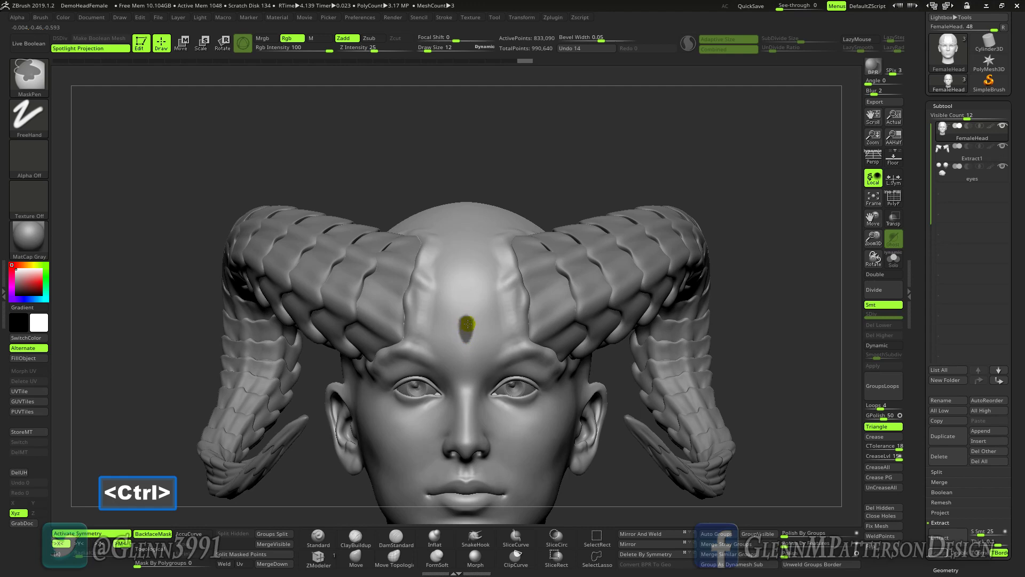
left_click_drag(468, 324, 465, 322, "ctrl")
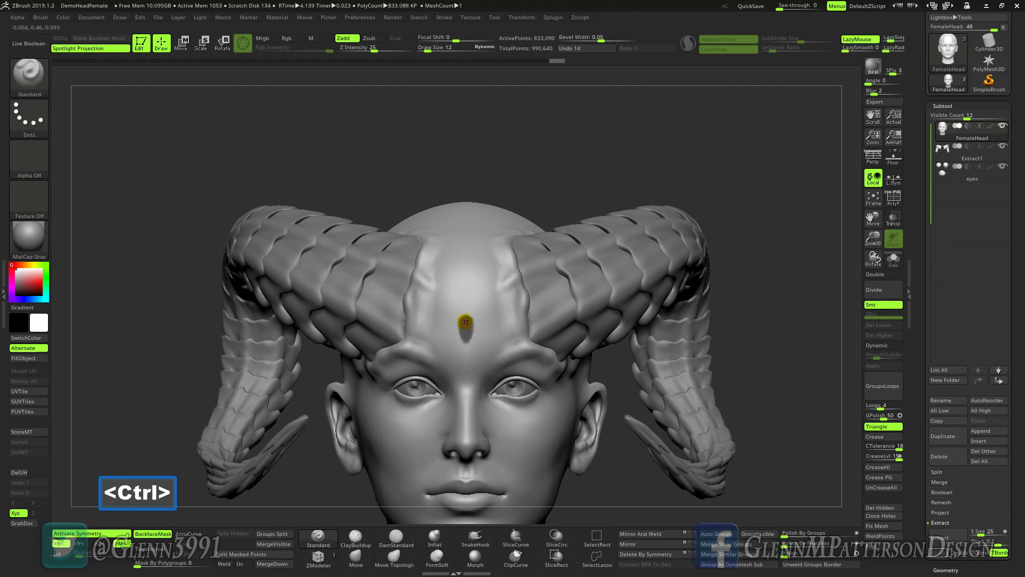
Step: Extract the masked forehead spot with surface smoothness 25 and thickness 0.1, and accept it as a new subtool
left_click(981, 367)
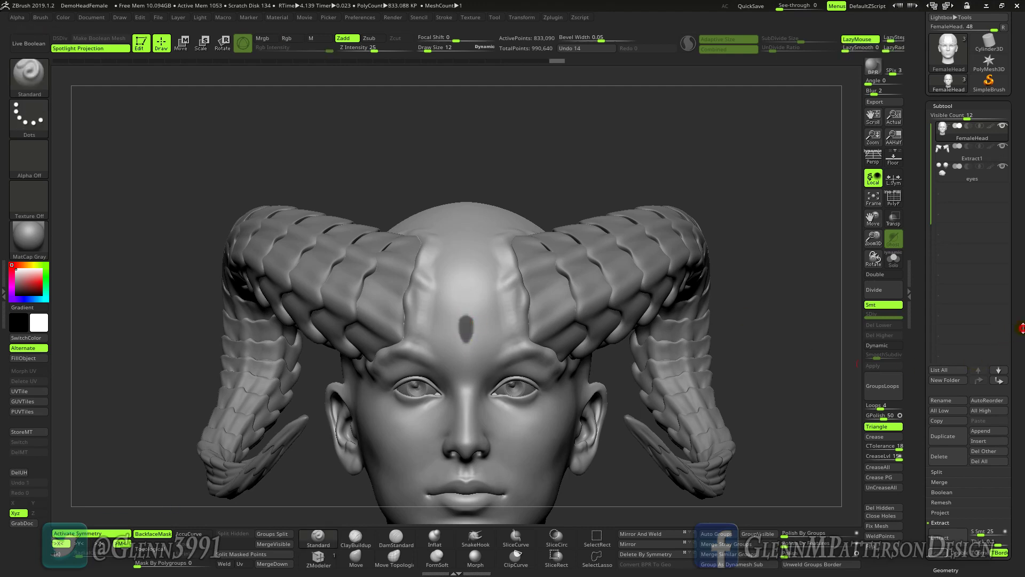
left_click_drag(1022, 328, 1016, 219)
left_click_drag(774, 414, 741, 420)
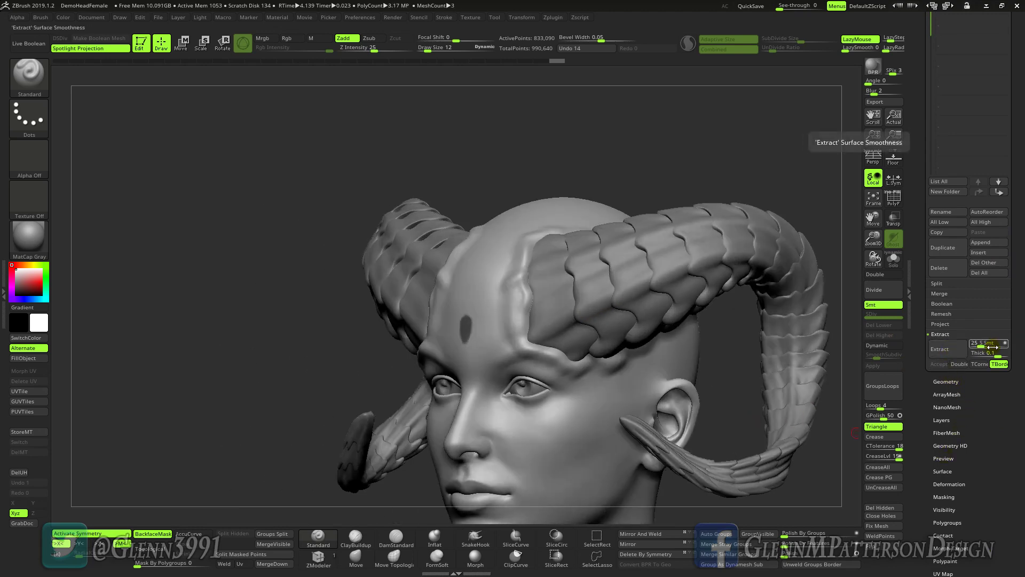
left_click(942, 348)
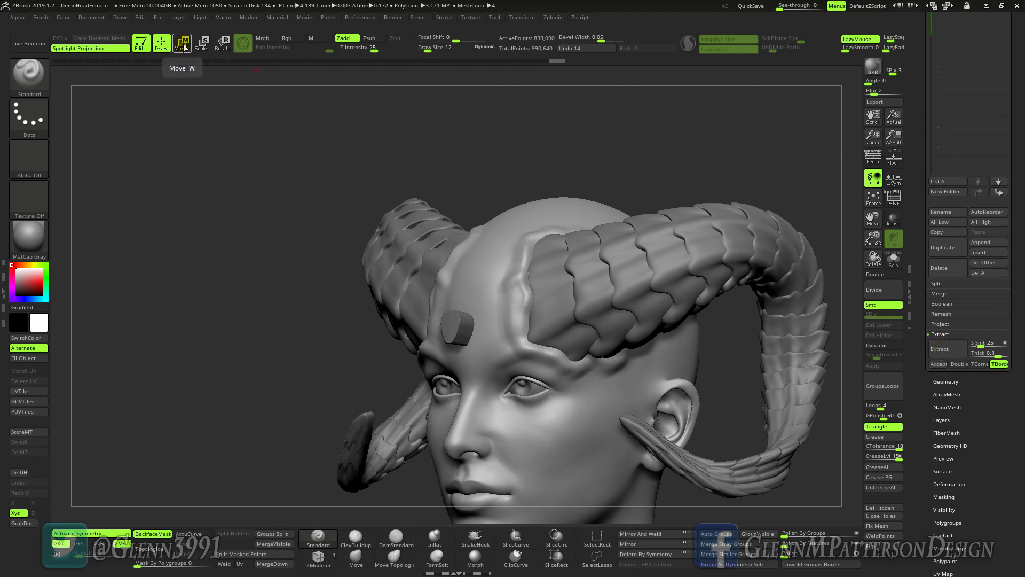
left_click(938, 365)
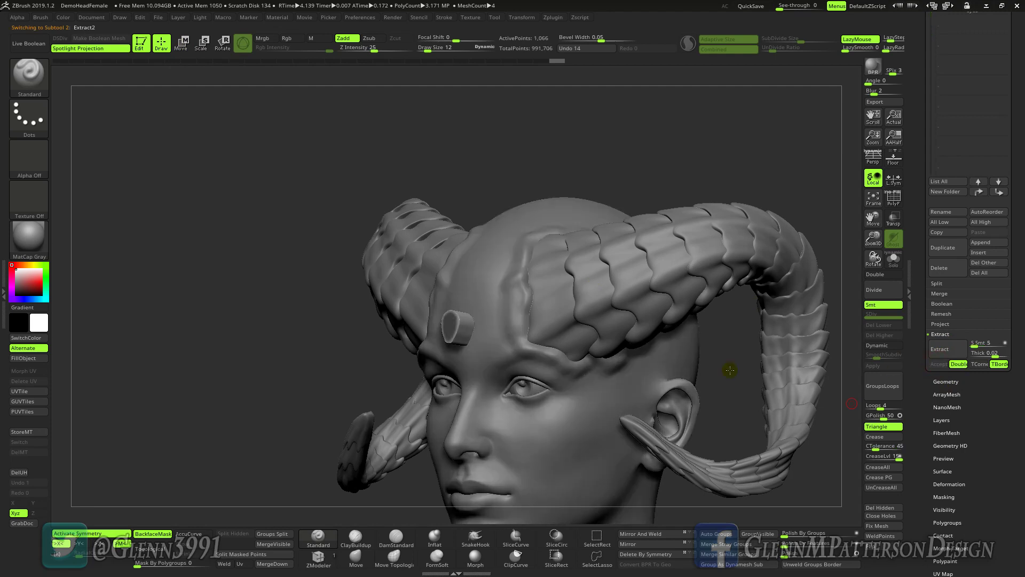
Step: Clear the mask on the extracted stub, show its polyframe, and isolate its front face by polygroup with the Move gizmo
key("ctrl")
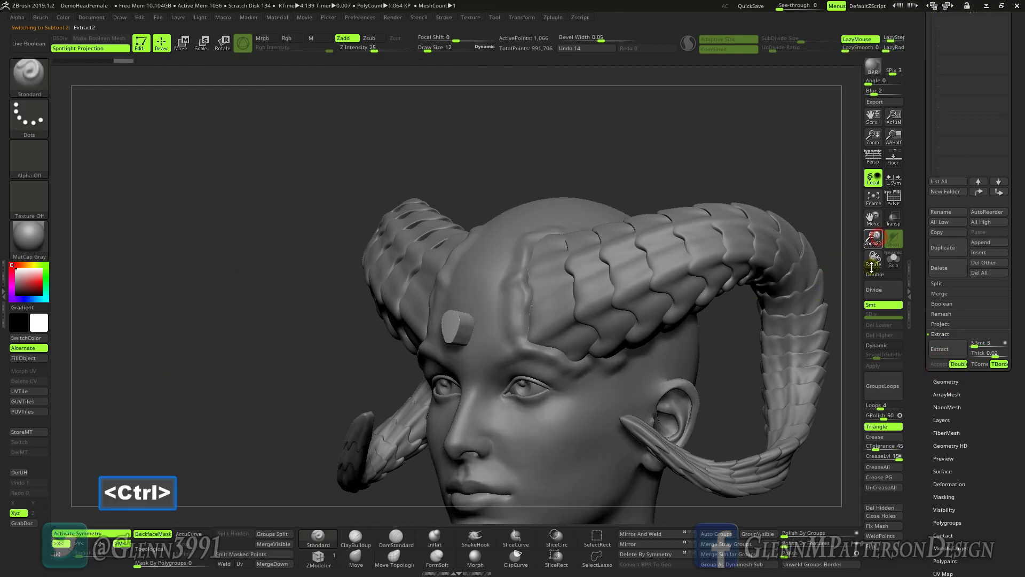
left_click_drag(871, 266, 884, 203)
left_click(895, 200)
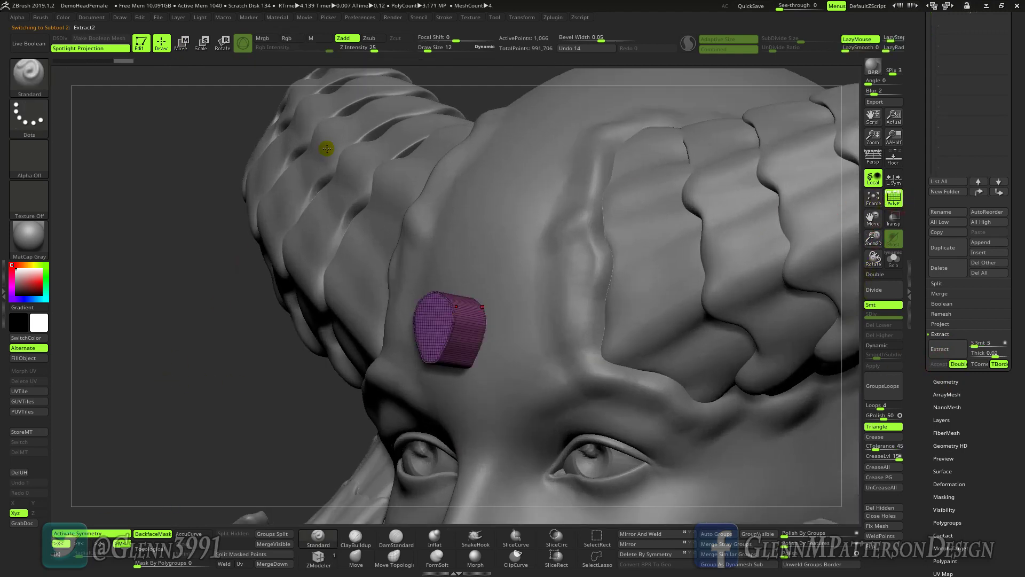
left_click(181, 42)
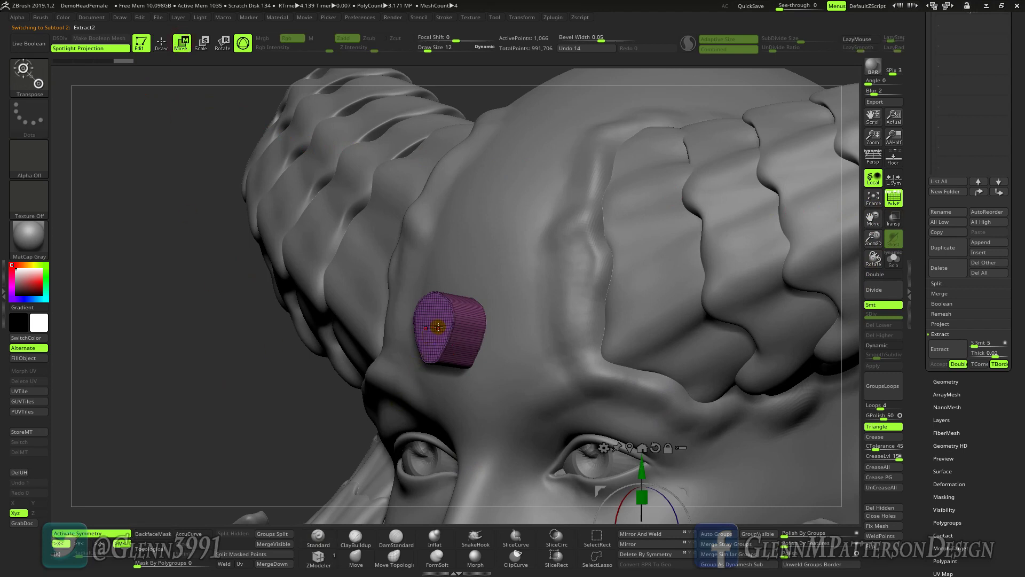
key("ctrl")
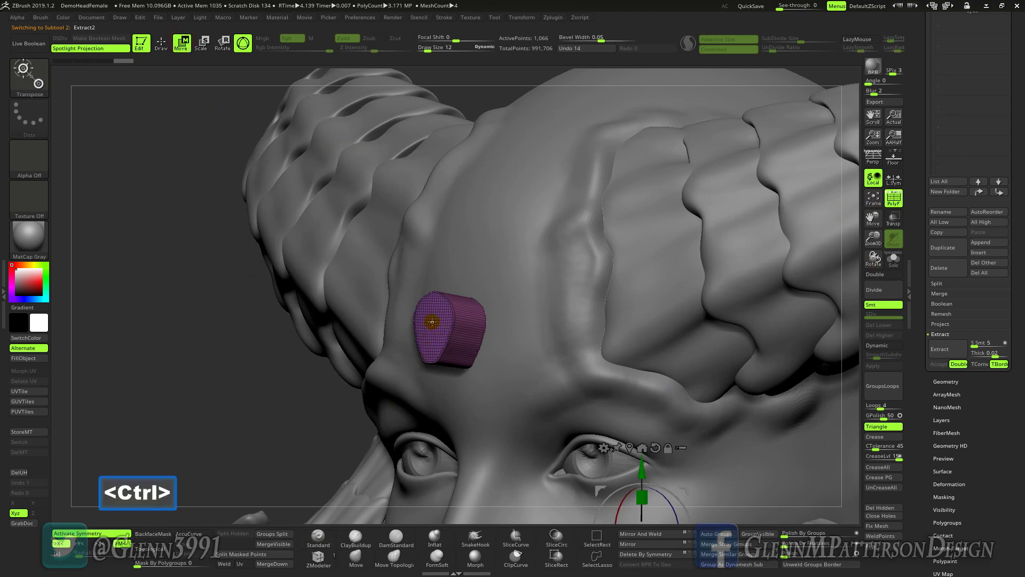
left_click(431, 322, "ctrl")
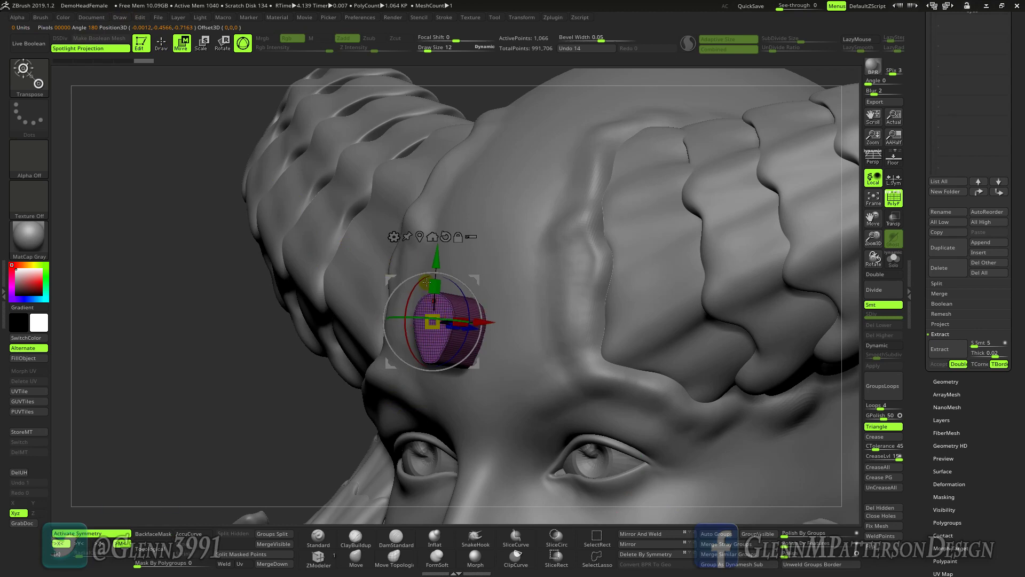
Step: Center the transform gizmo on the stub's unmasked front face with symmetry kept on
left_click(420, 236, "alt")
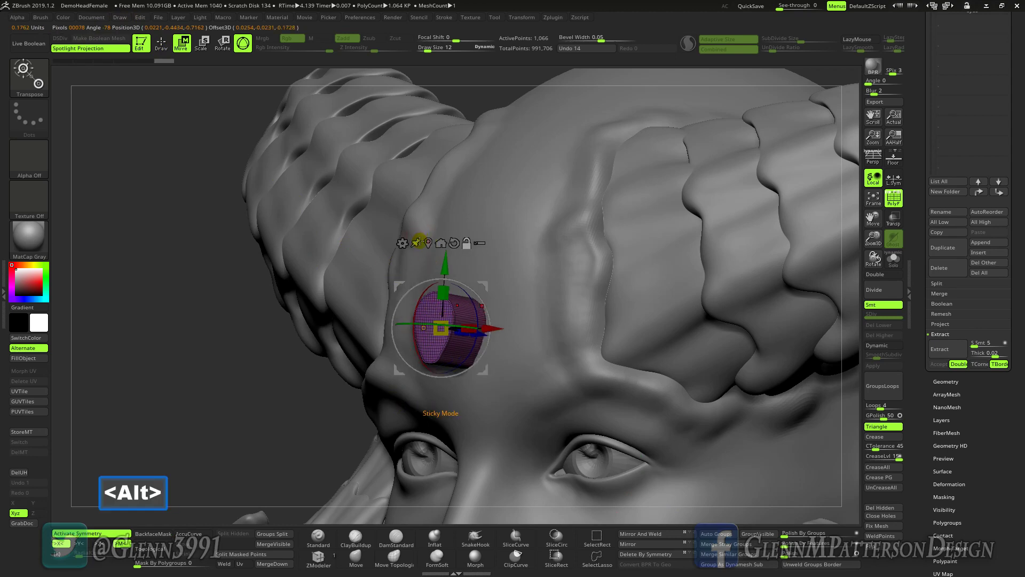
left_click_drag(248, 385, 272, 390)
key("x")
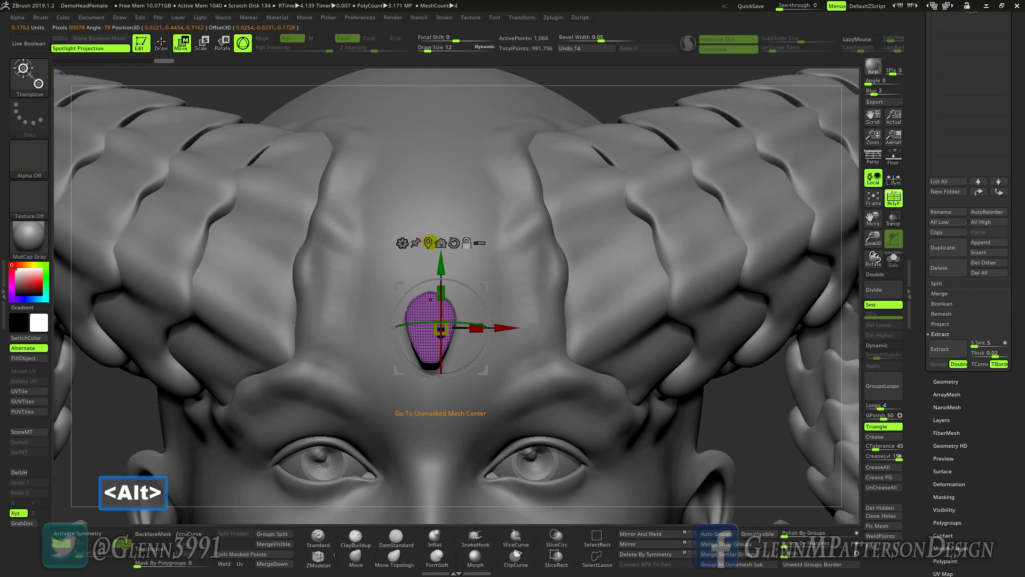
left_click(429, 242, "alt")
key("x")
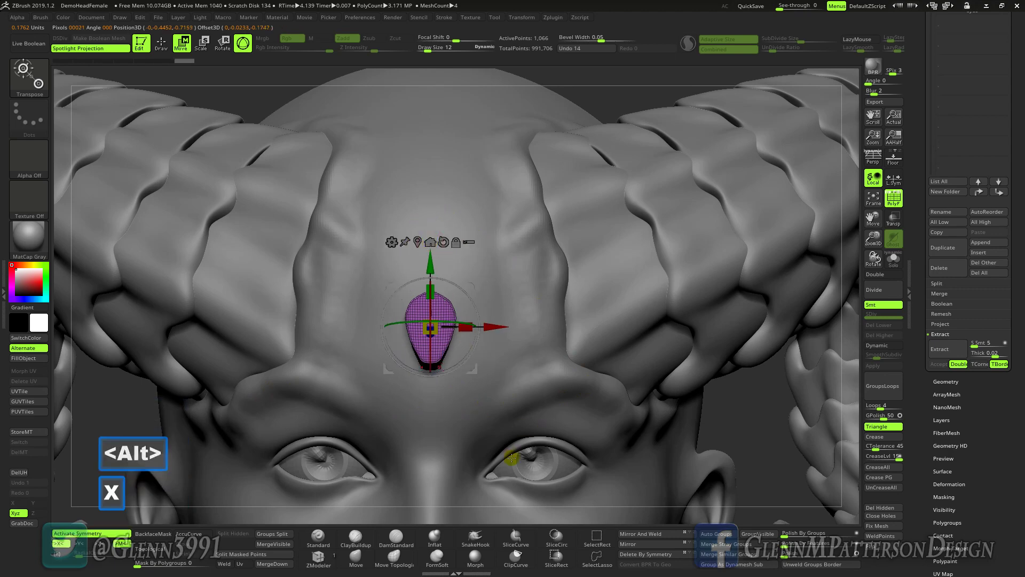
Step: Scale the stub's front face to about half its size to taper it, clear the mask, and hide the polyframe
left_click_drag(495, 223, 355, 362)
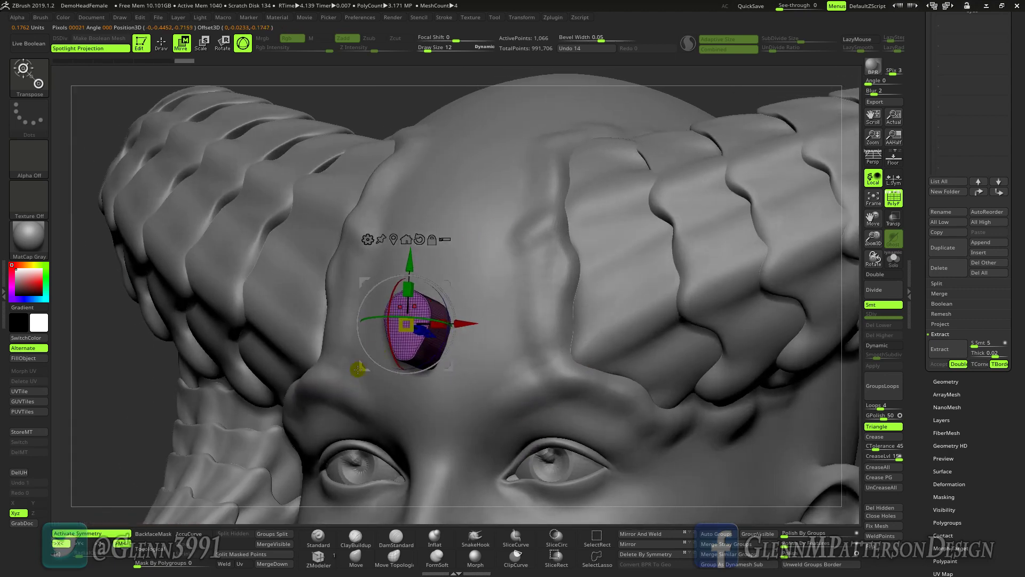
left_click_drag(408, 331, 396, 328)
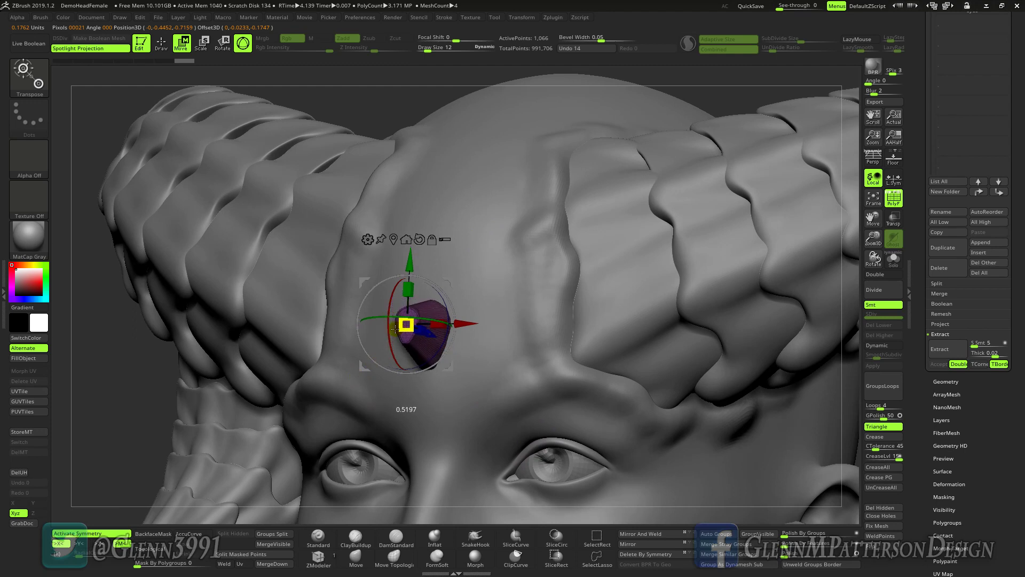
left_click_drag(393, 330, 394, 328)
left_click(162, 42)
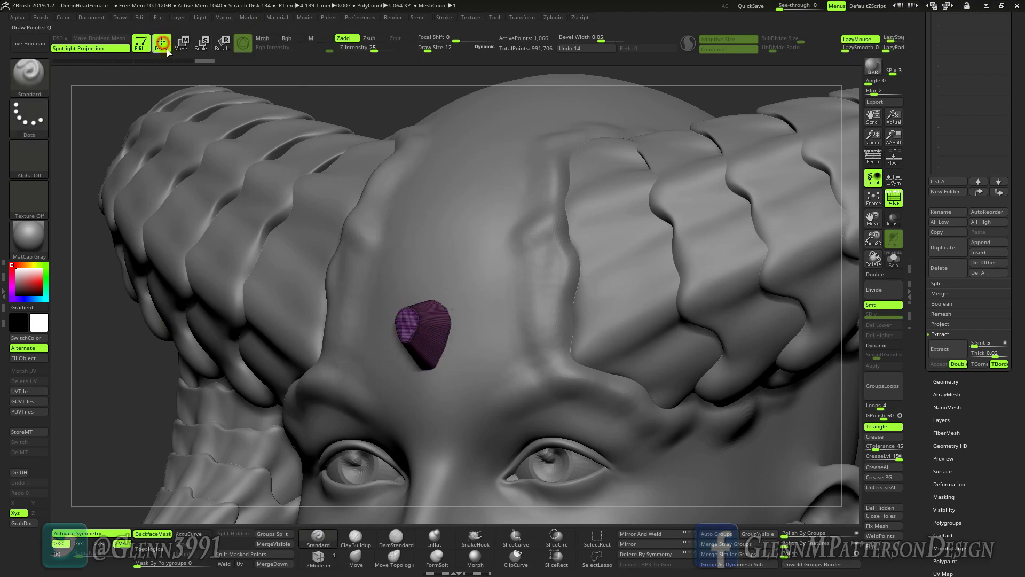
key("ctrl")
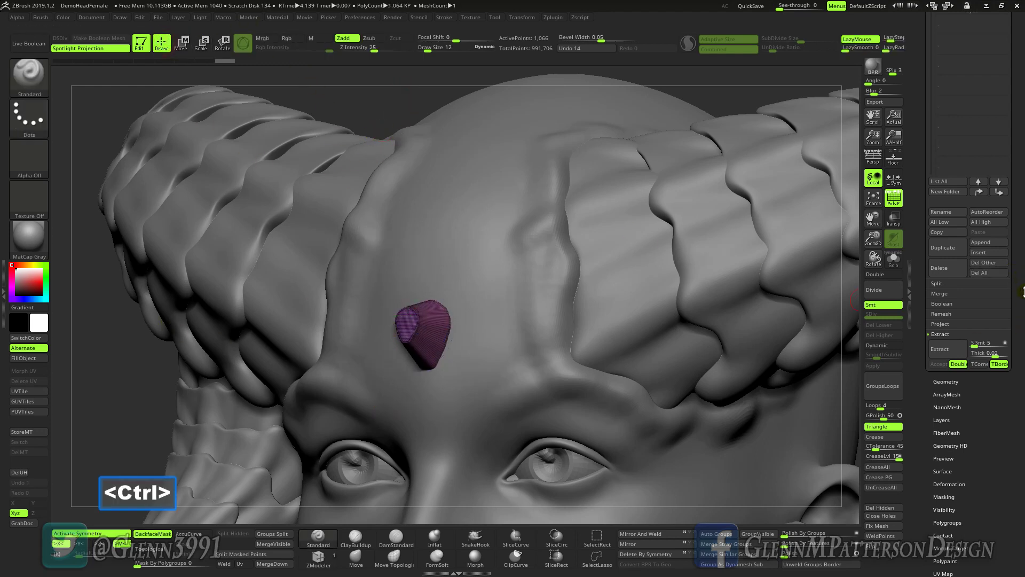
key("shift+f")
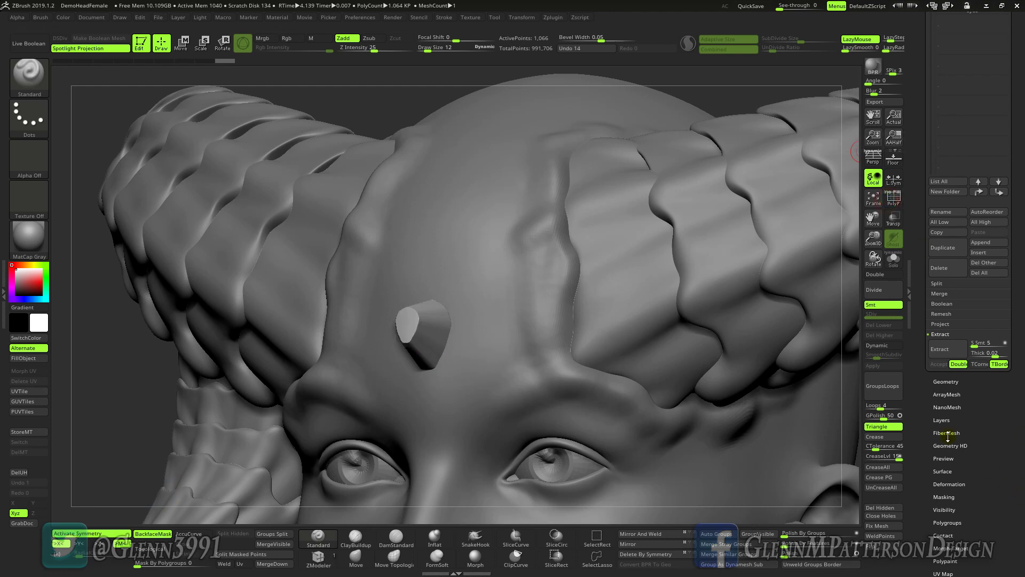
Step: Set the DynaMesh resolution to 512 and convert the forehead stub to a DynaMesh
left_click(944, 381)
left_click(944, 186)
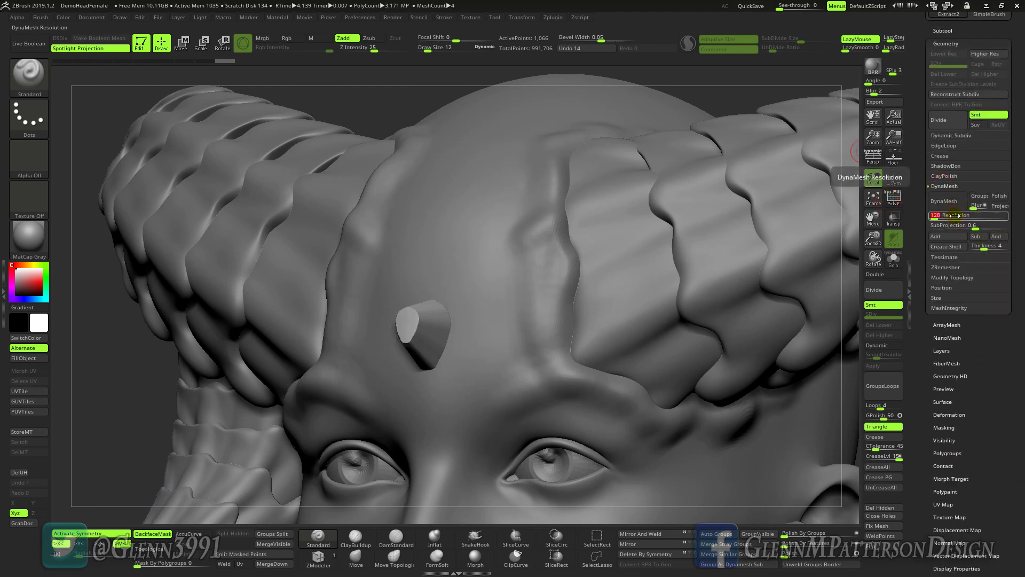
type("512")
key("Return")
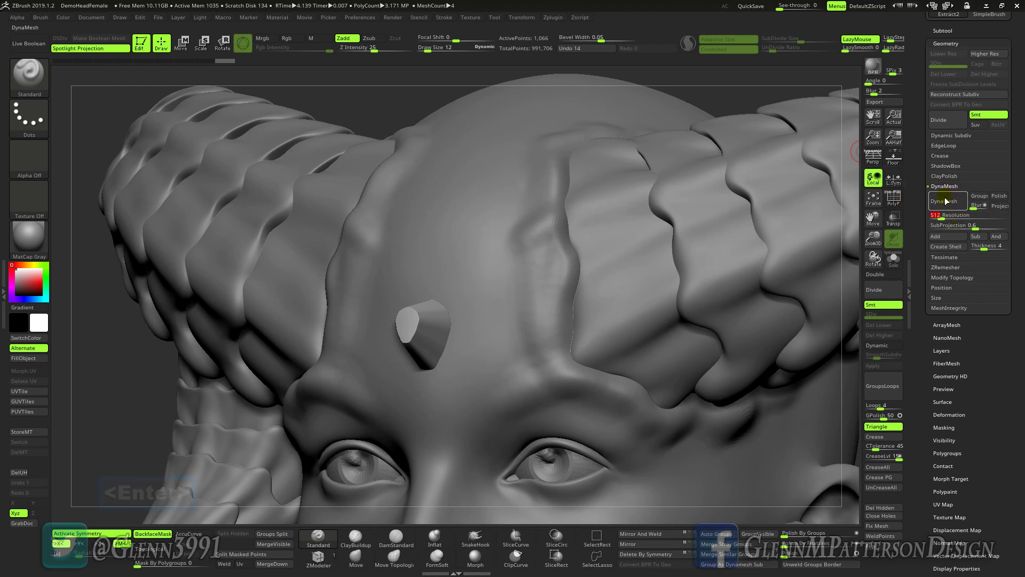
left_click(943, 200)
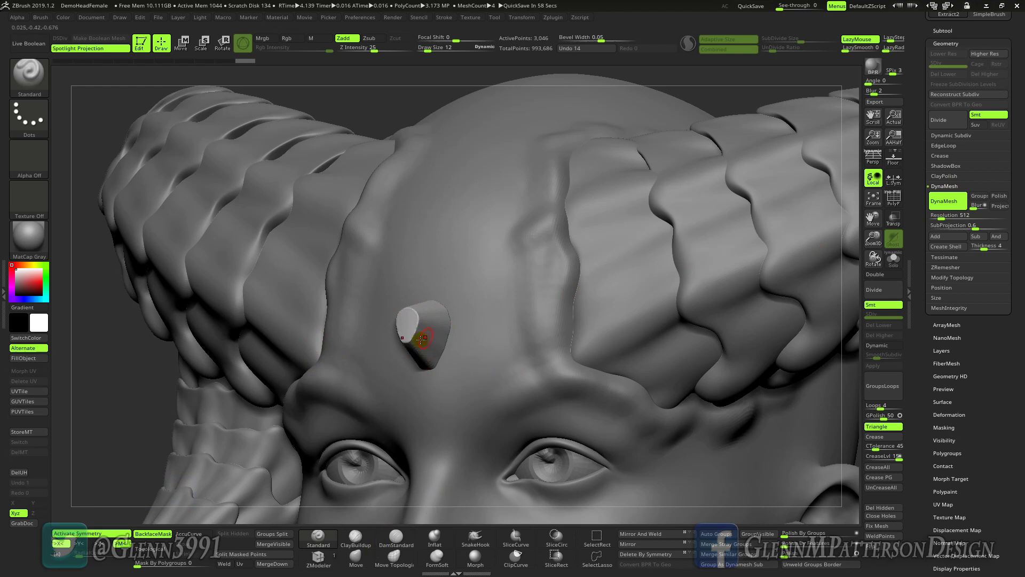
Step: Build up uneven ridges along the sides and front of the forehead stub with the Standard brush
left_click_drag(420, 342, 427, 329)
mouse_move(419, 316)
left_mouse_down()
mouse_move(439, 322)
mouse_move(439, 303)
mouse_move(399, 323)
left_mouse_up()
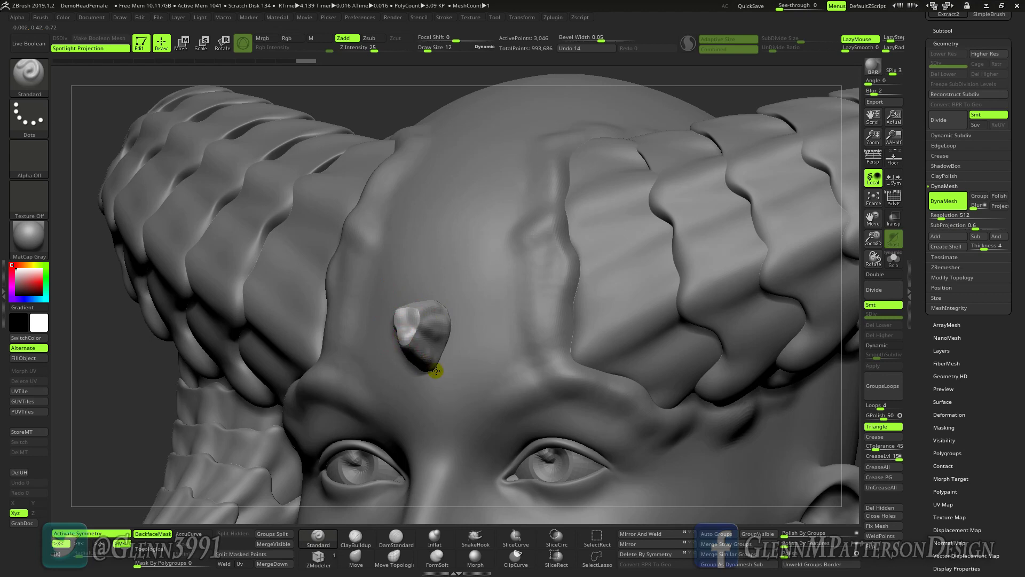
left_click_drag(435, 370, 386, 324)
mouse_move(123, 384)
left_mouse_down()
mouse_move(147, 375)
mouse_move(99, 362)
left_mouse_up()
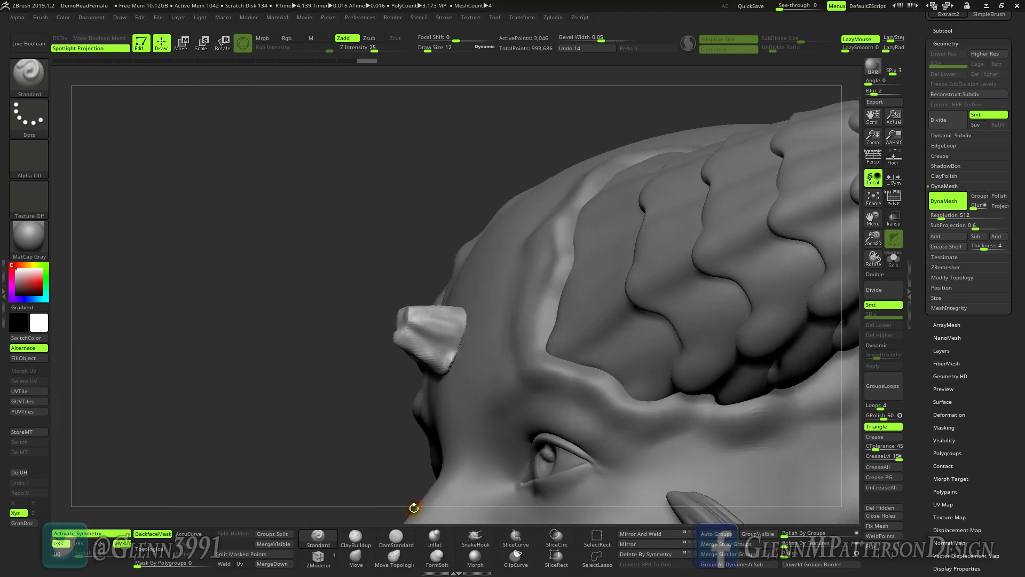
Step: Pull the forehead stub forward and upward into a small curved horn using the SnakeHook brush at draw size 51
left_click(473, 539)
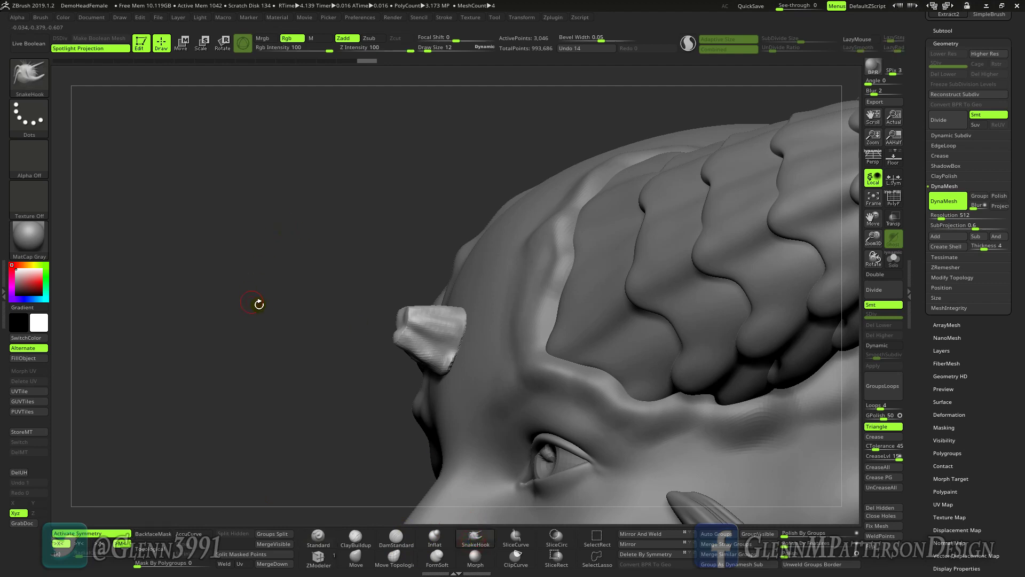
key("space")
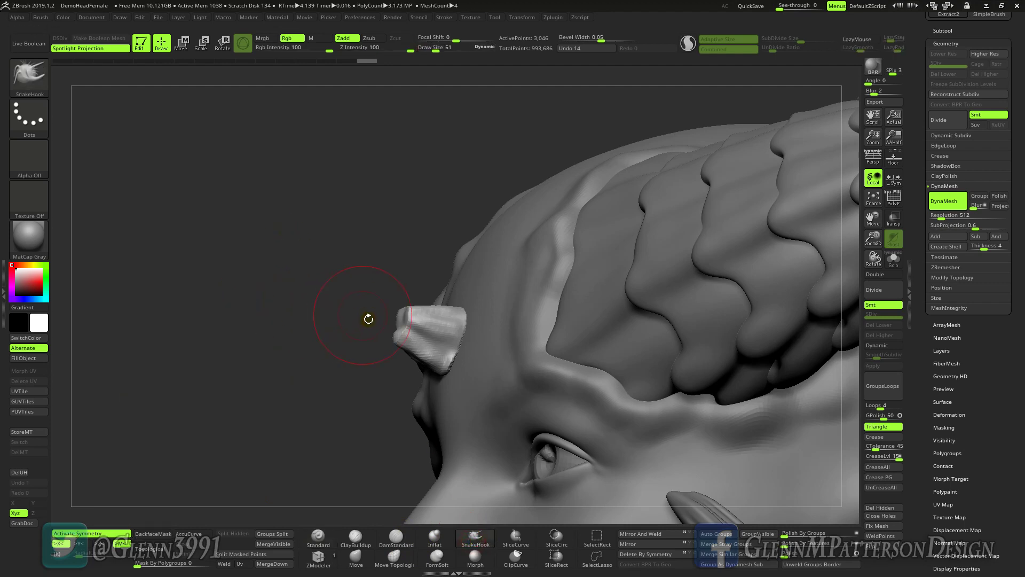
left_click_drag(393, 336, 378, 305)
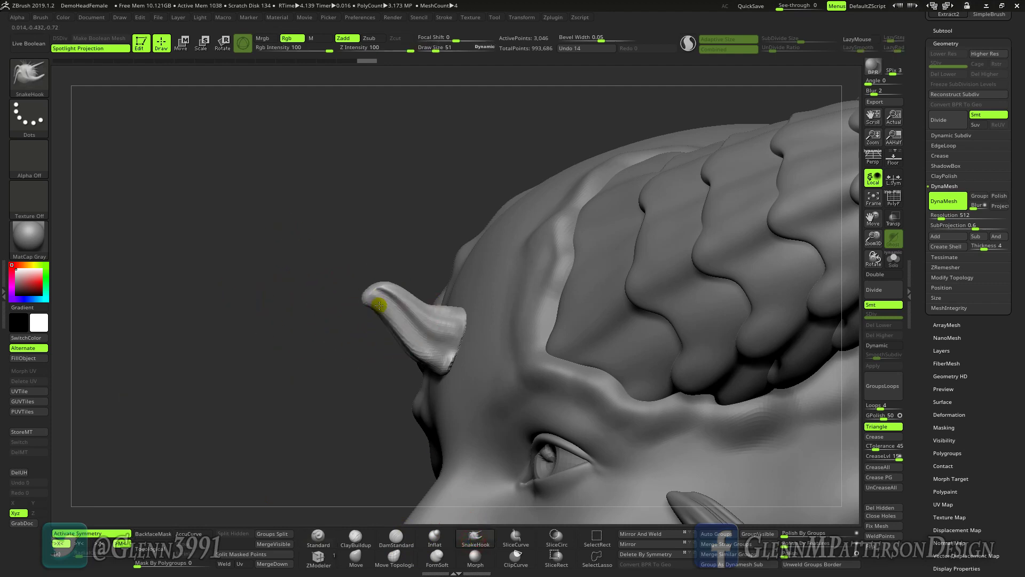
Step: Re-DynaMesh the small forehead horn and simplify it with ZRemesher, repeating the remesh with the Half option
mouse_move(247, 418)
left_mouse_down()
mouse_move(325, 391)
mouse_move(258, 393)
mouse_move(245, 418)
mouse_move(264, 423)
left_mouse_up()
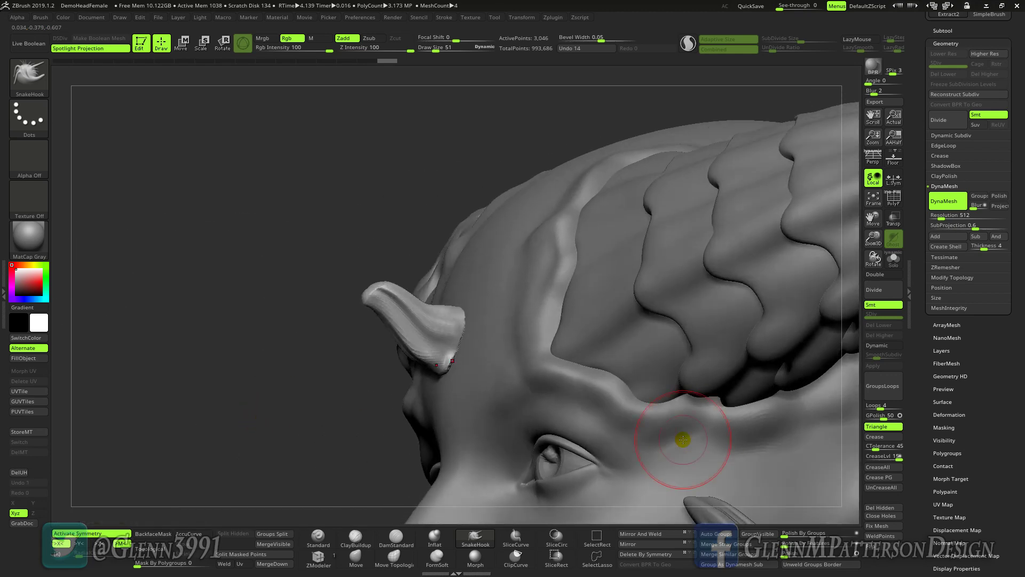
key("ctrl")
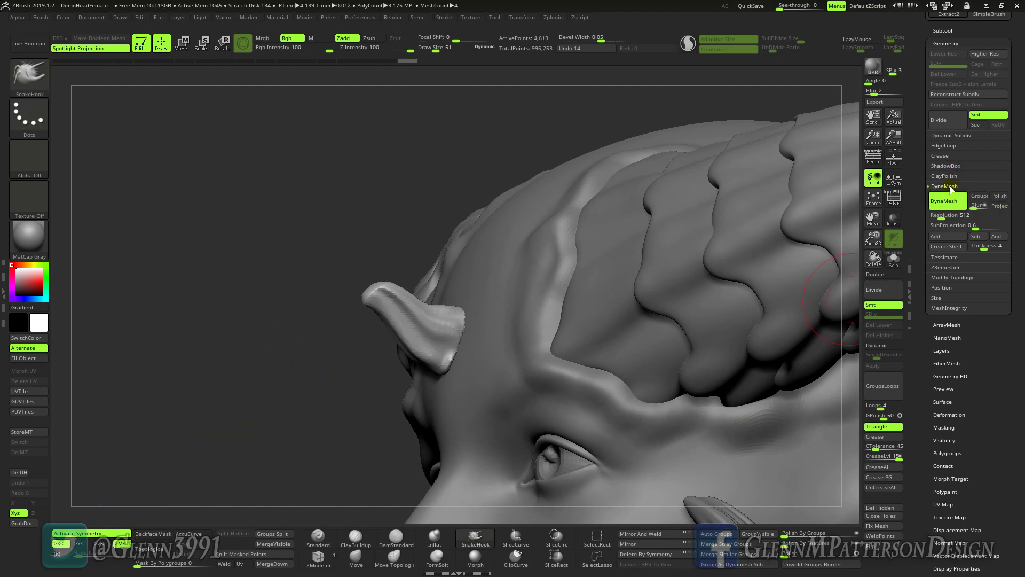
left_click(946, 267)
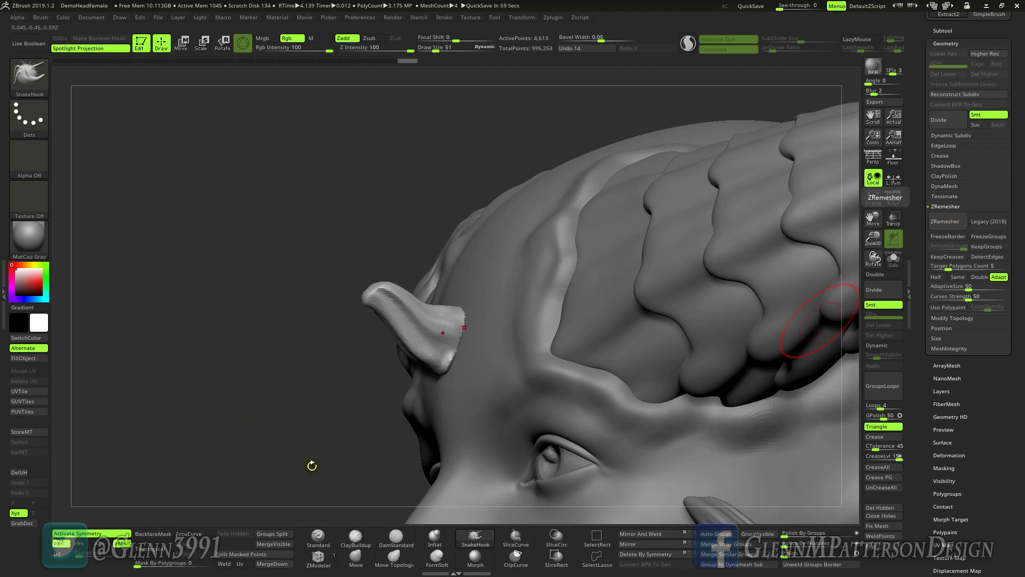
left_click(945, 221)
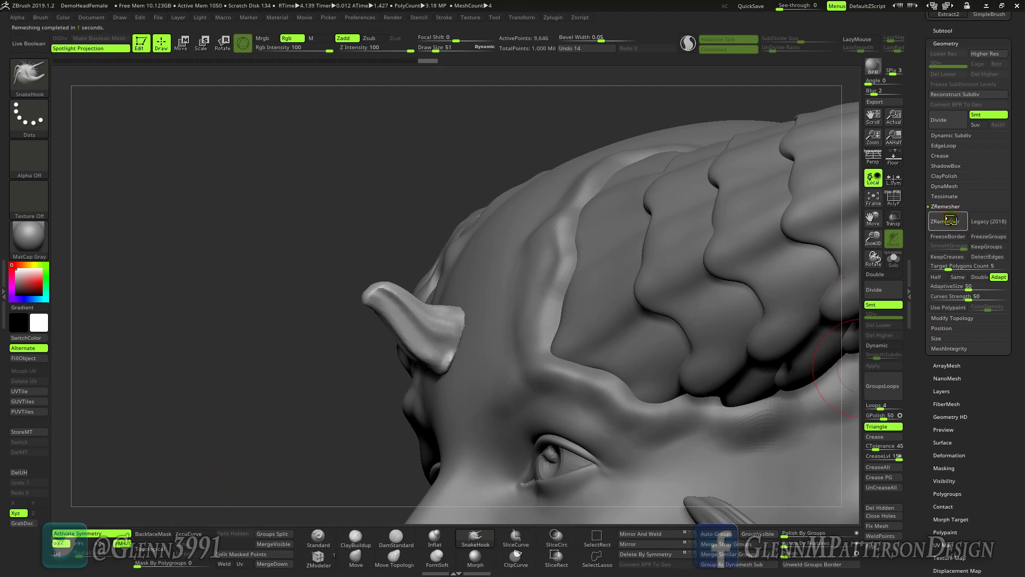
left_click(936, 277)
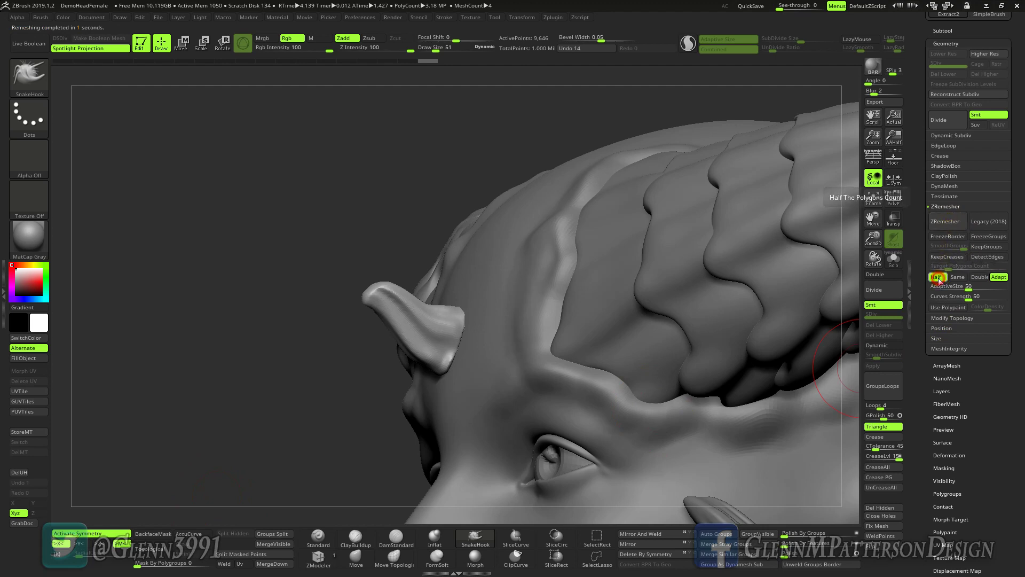
left_click(948, 221)
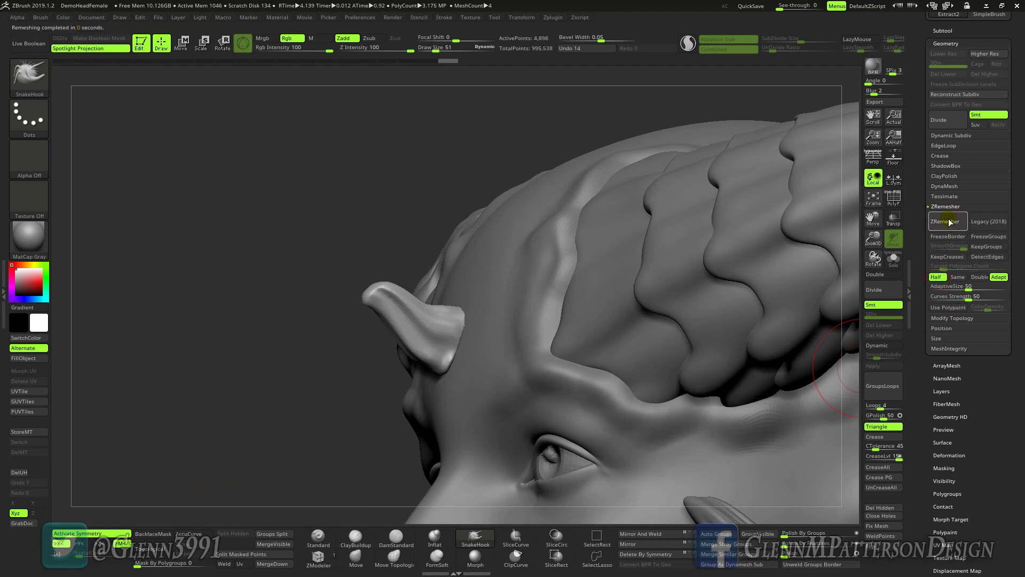
left_click(949, 221)
Step: Tilt and shift only the transform gizmo on the forehead horn to follow the forehead's slope, and turn off symmetry
left_click_drag(293, 412, 414, 382)
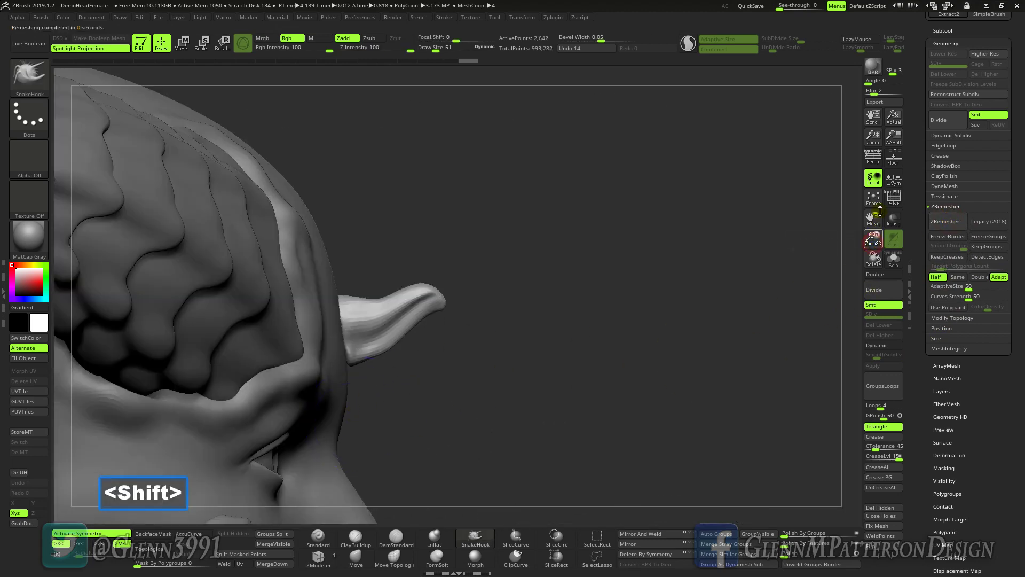
left_click_drag(873, 240, 884, 184)
left_click_drag(586, 412, 520, 422)
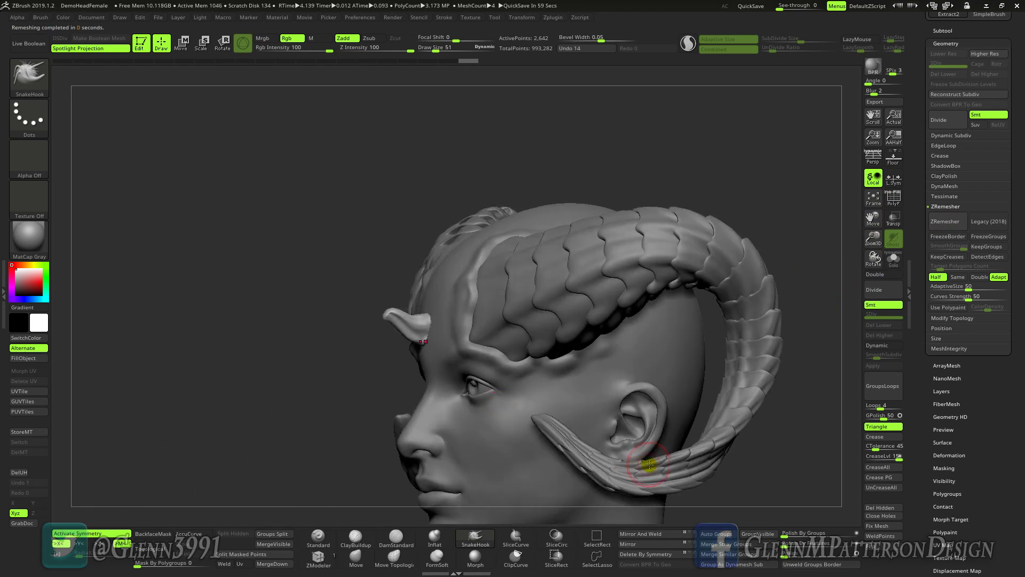
mouse_move(457, 286)
right_mouse_down()
mouse_move(521, 286)
mouse_move(459, 297)
right_mouse_up()
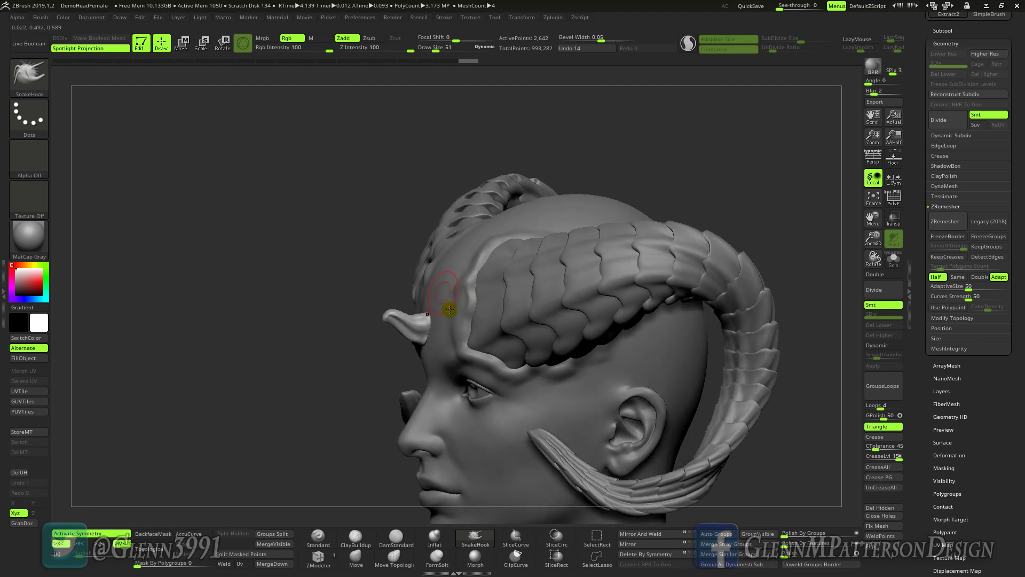
key("w")
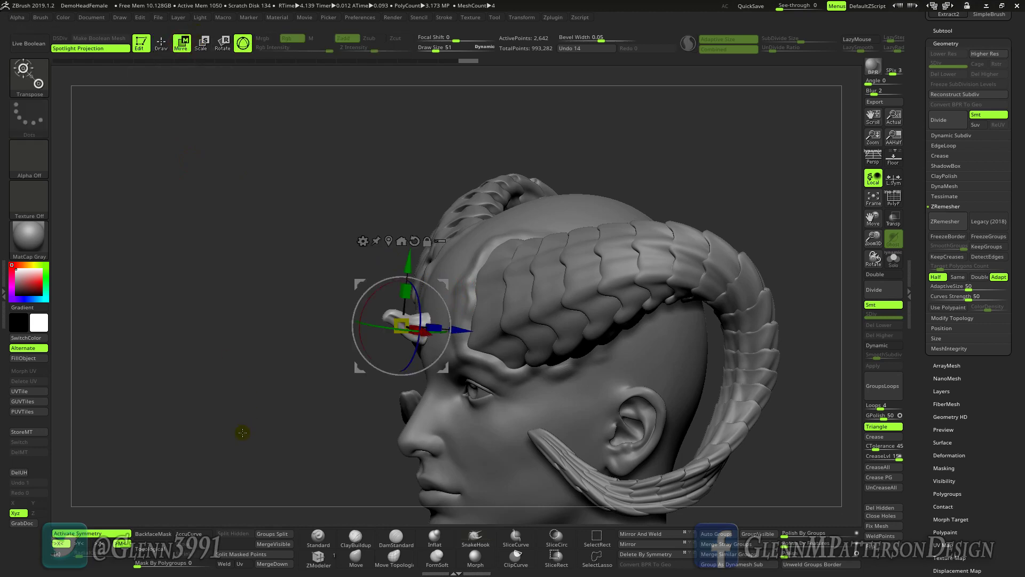
right_click_drag(242, 432, 321, 436)
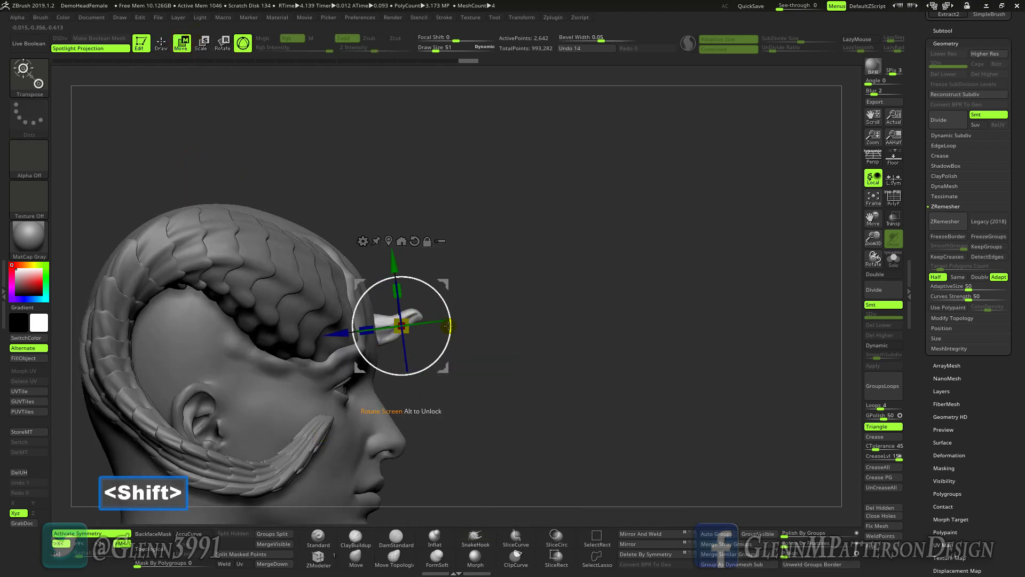
key("alt")
left_click_drag(441, 295, 442, 295, "alt")
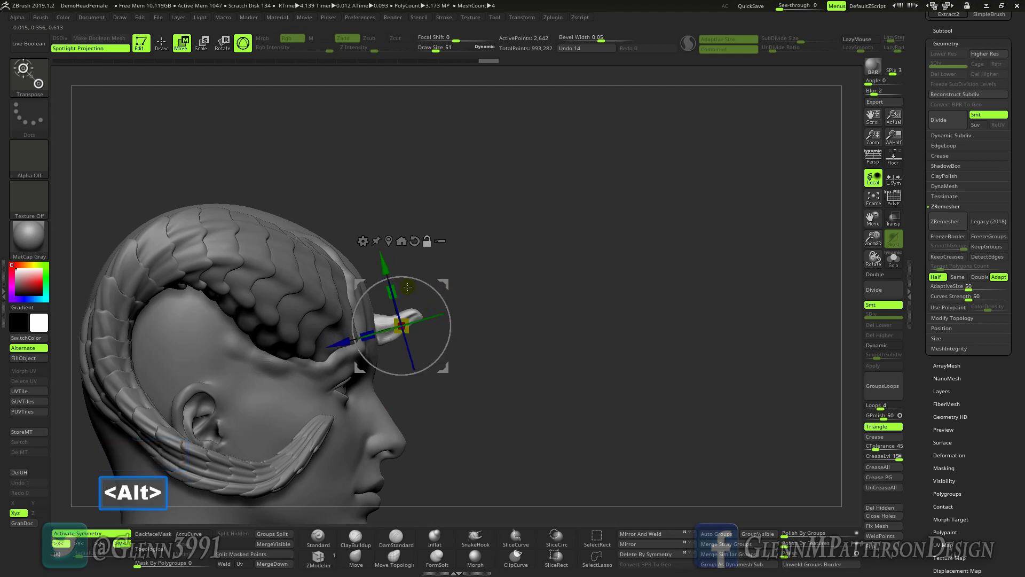
left_click_drag(346, 342, 340, 343, "alt")
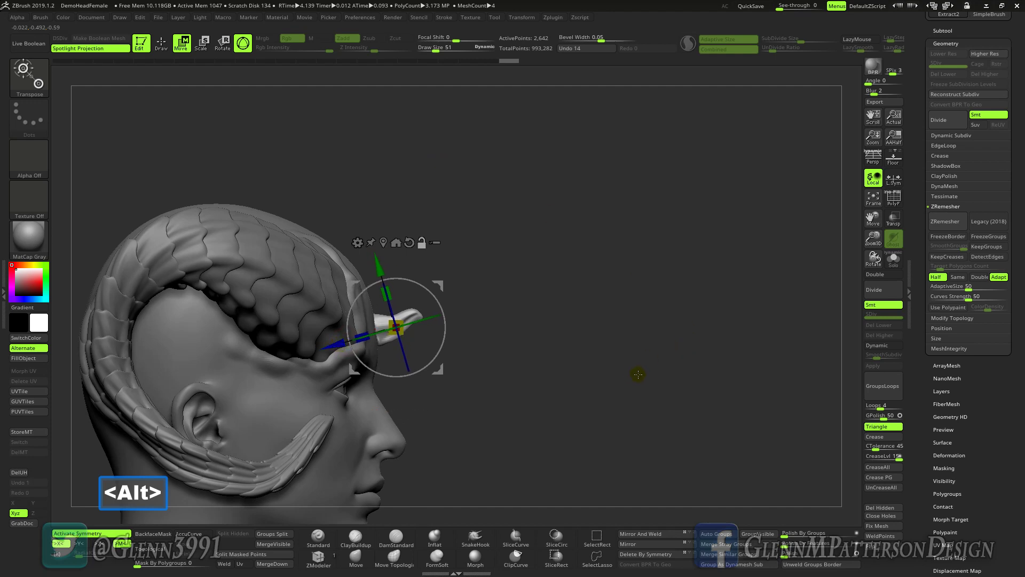
key("x")
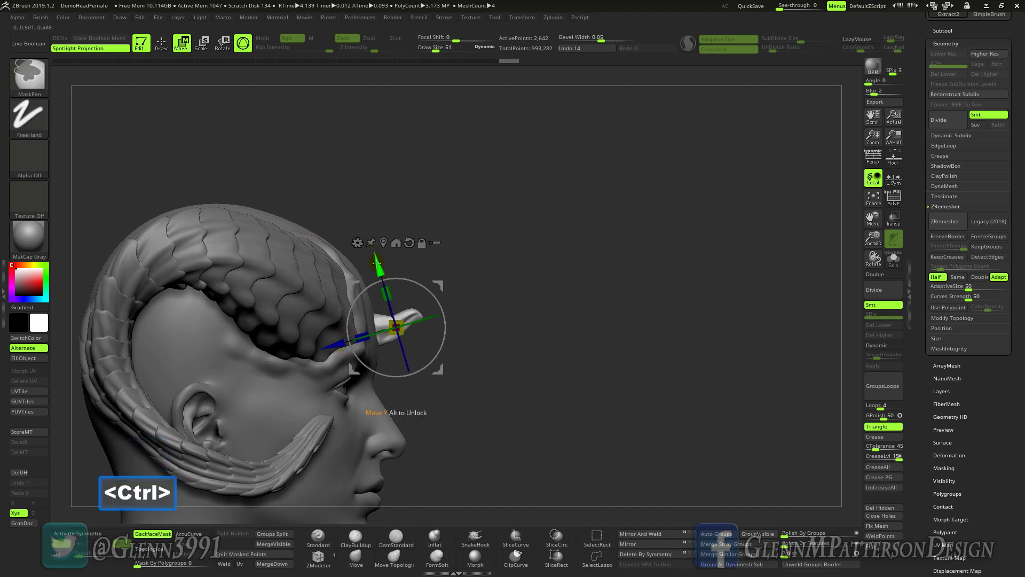
Step: Try arraying five copies of the forehead horn upward along the gizmo's Y axis, and undo the array
left_click_drag(378, 265, 344, 223, "ctrl")
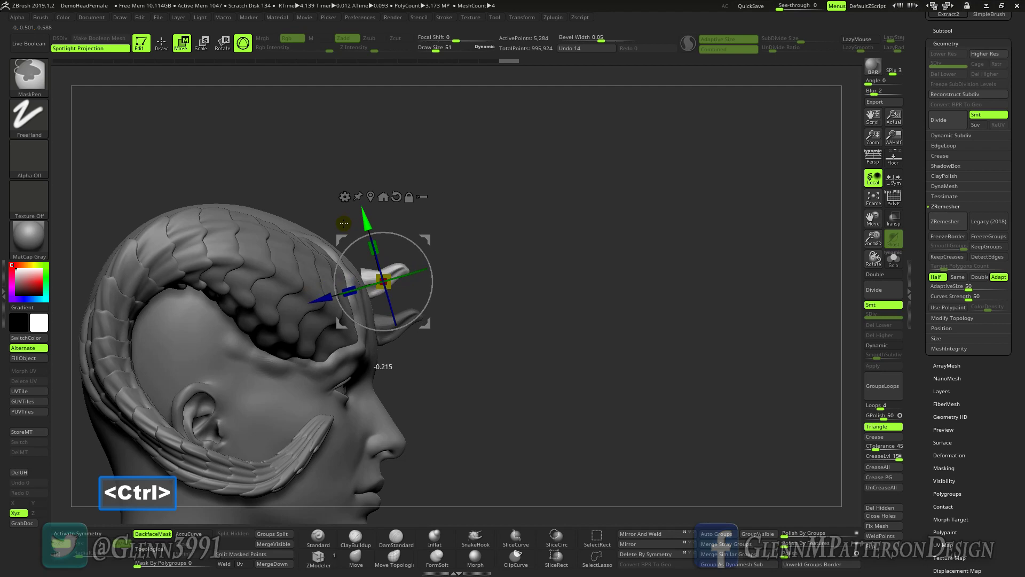
left_click_drag(343, 223, 280, 1, "ctrl")
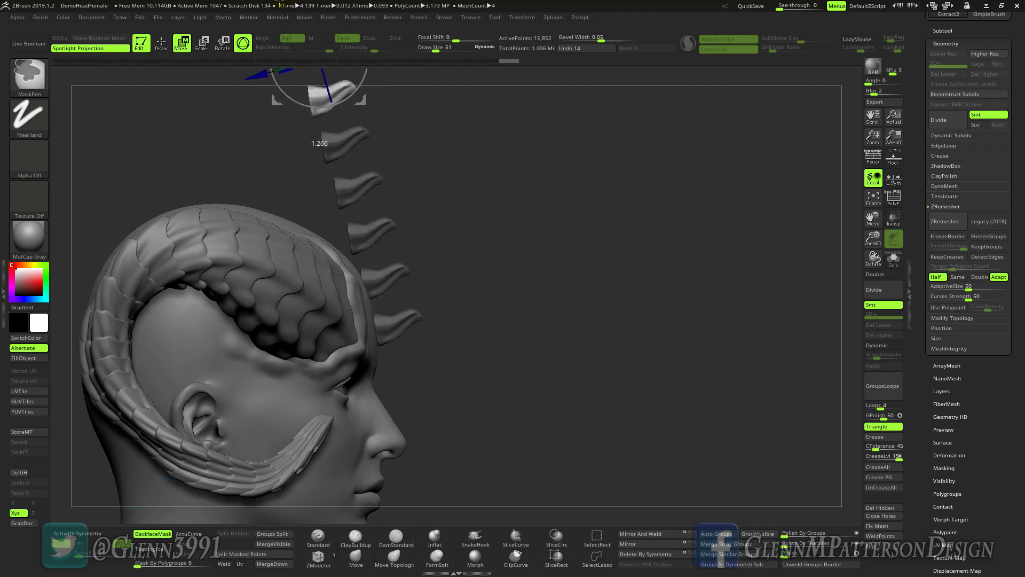
left_click(875, 198)
left_click(876, 198)
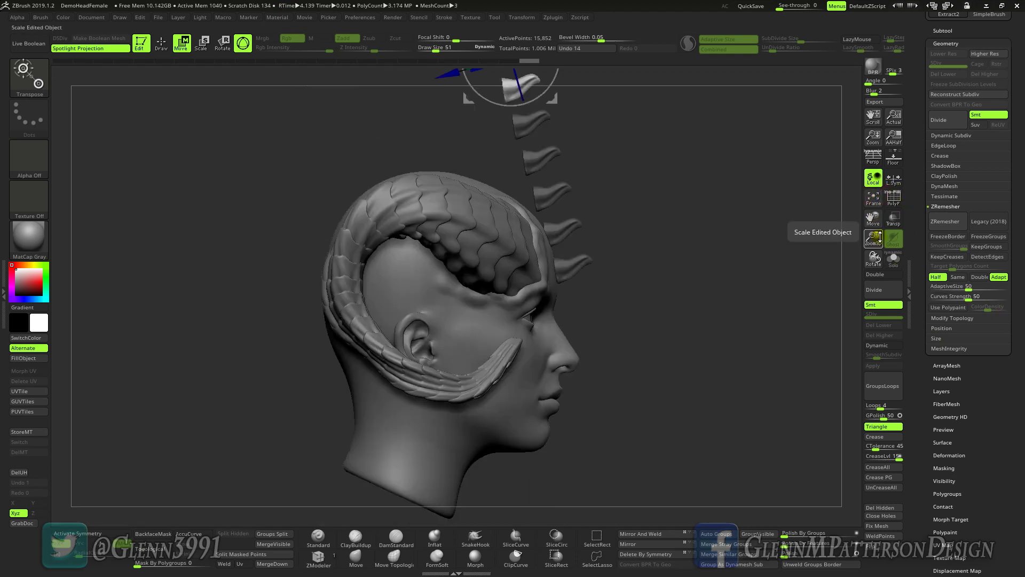
left_click_drag(873, 218, 894, 320)
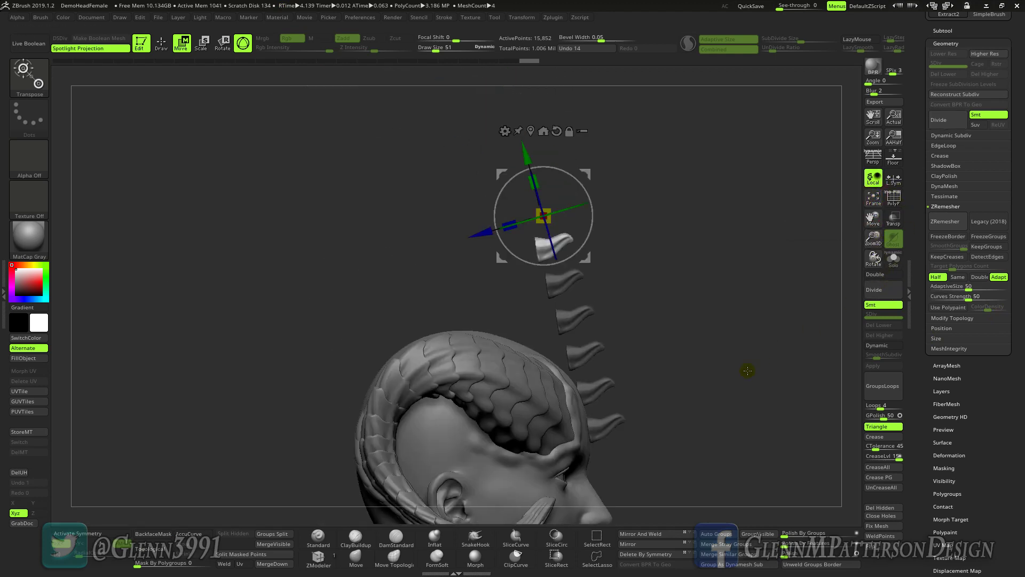
key("ctrl+z")
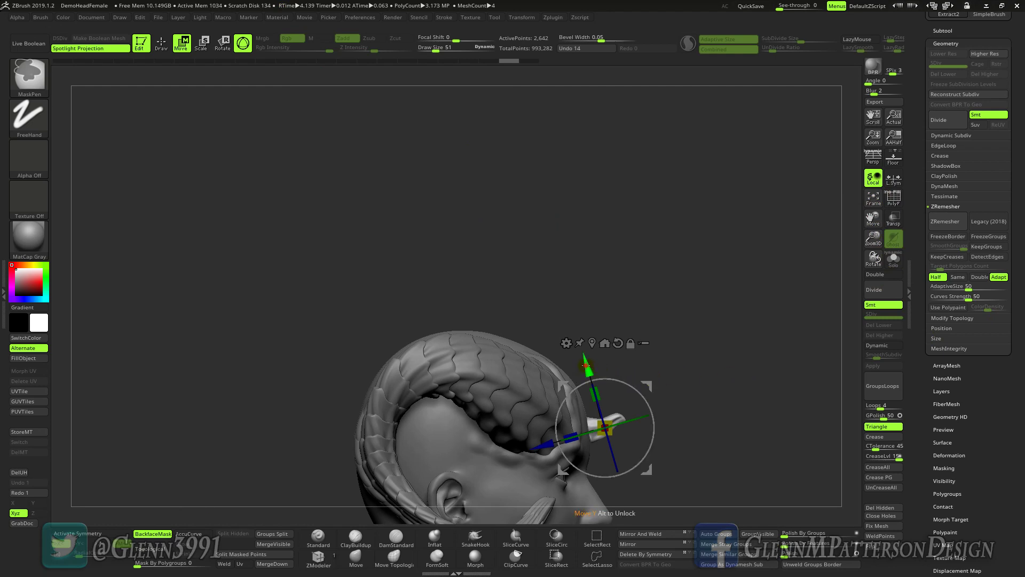
Step: Array the forehead horn upward along the gizmo's Y axis into a row of ten, spaced about 0.21
left_click_drag(584, 363, 573, 330, "ctrl")
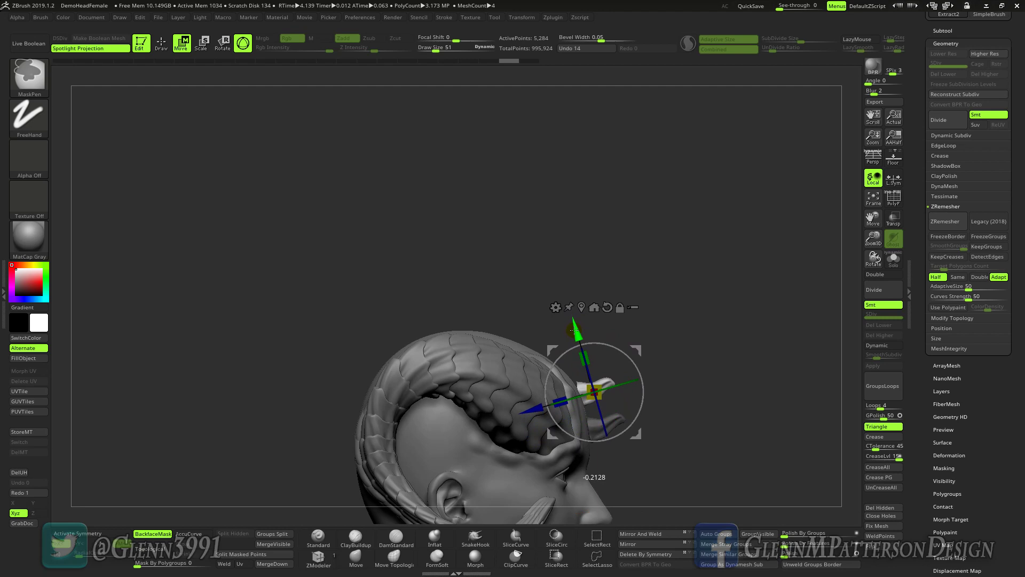
left_click_drag(573, 330, 488, 18, "ctrl")
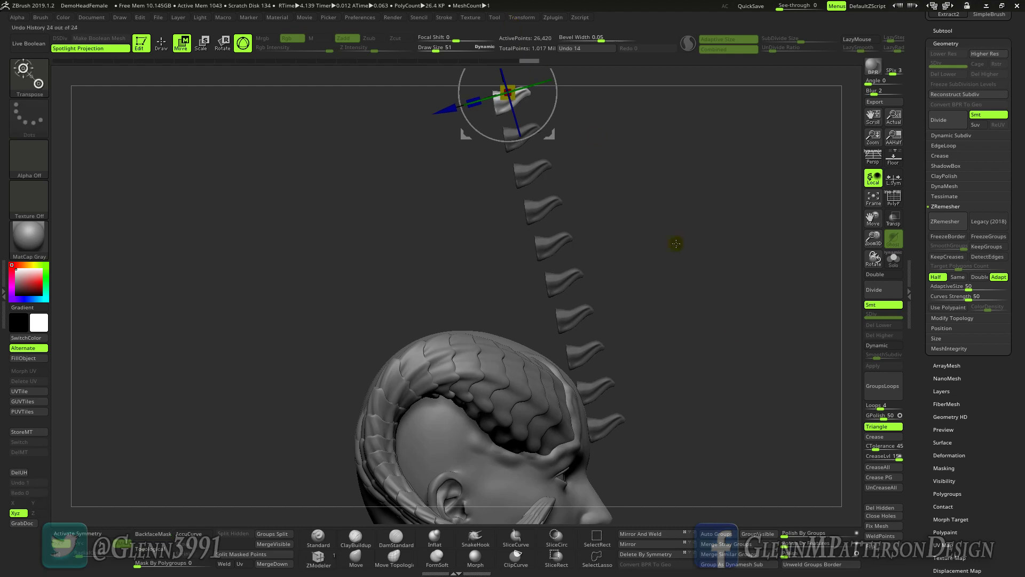
left_click_drag(874, 218, 902, 309)
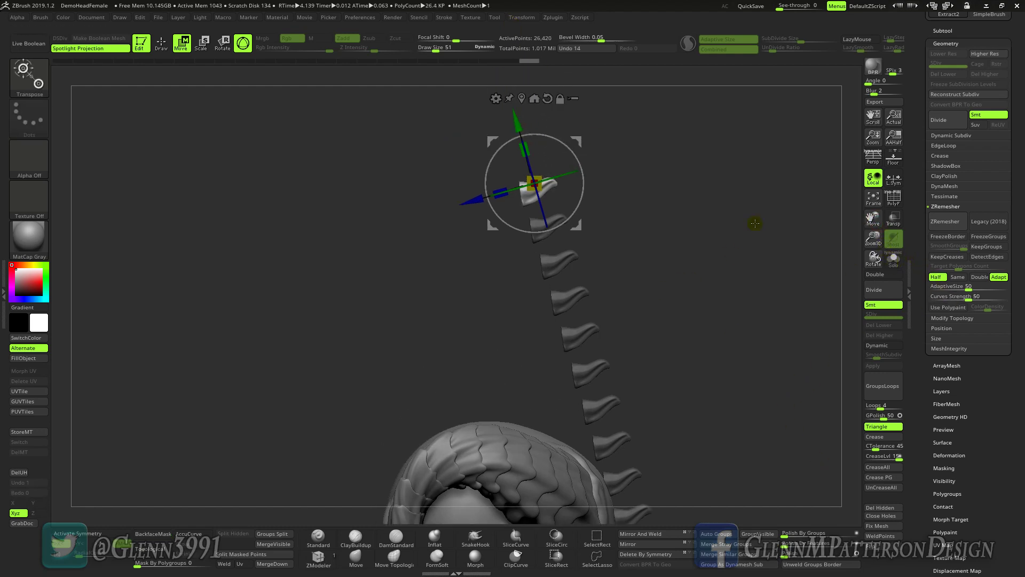
Step: Clear the mask and set up a Bend Curve deformer along the length of the horn row with three control points
left_click(495, 99)
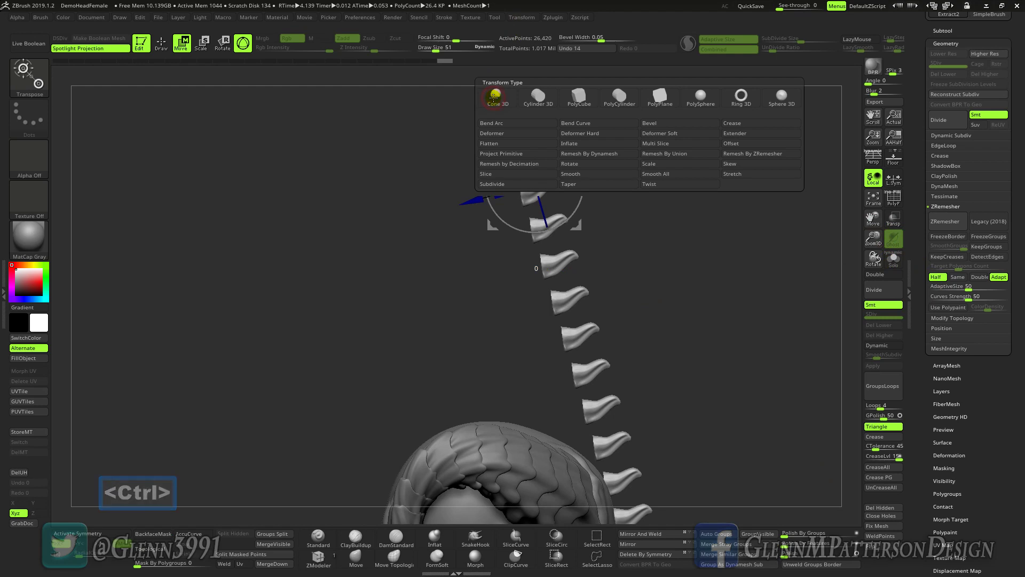
left_click(583, 125)
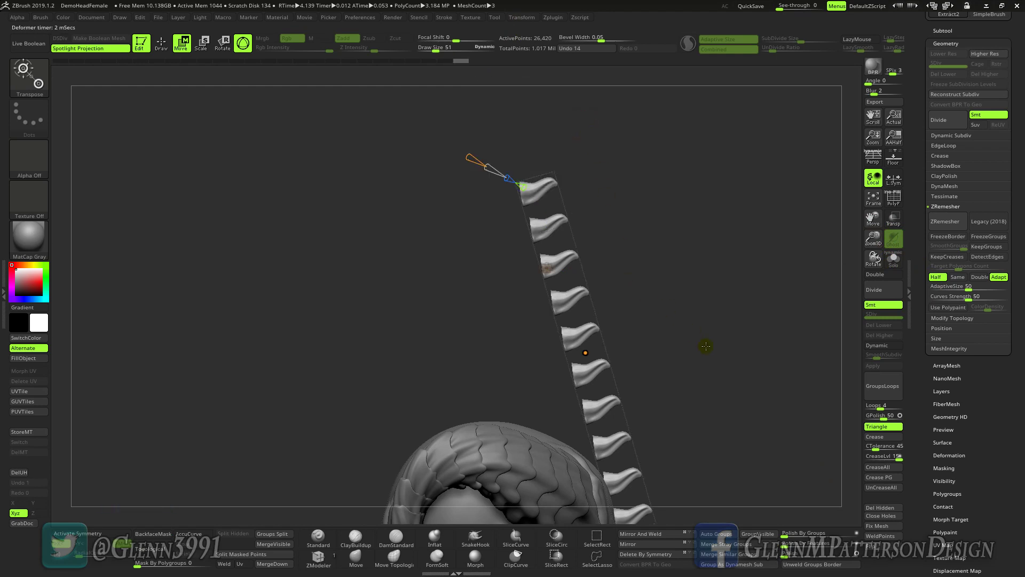
mouse_move(877, 225)
left_mouse_down()
mouse_move(868, 180)
mouse_move(865, 212)
left_mouse_up()
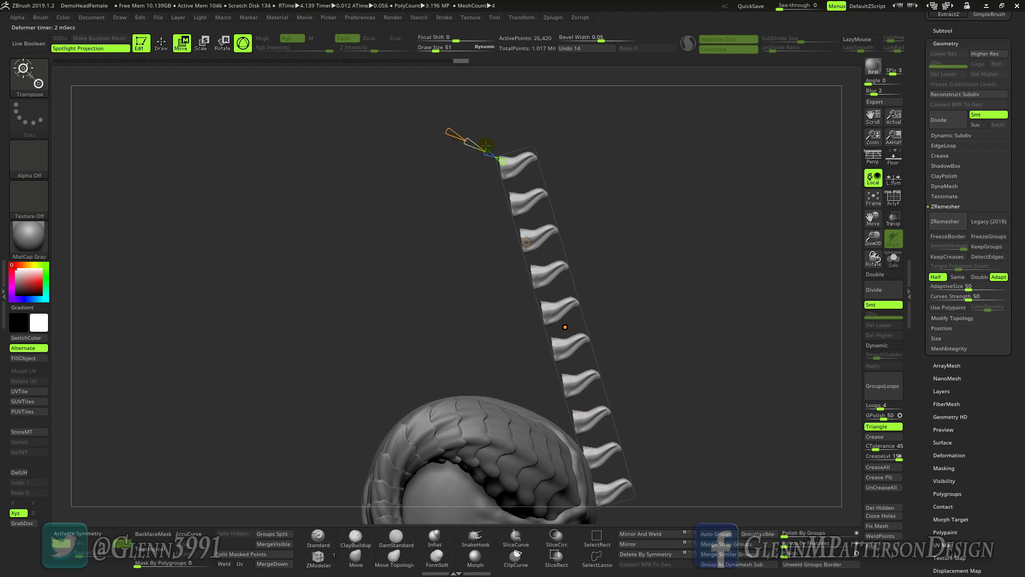
left_click_drag(440, 237, 477, 167)
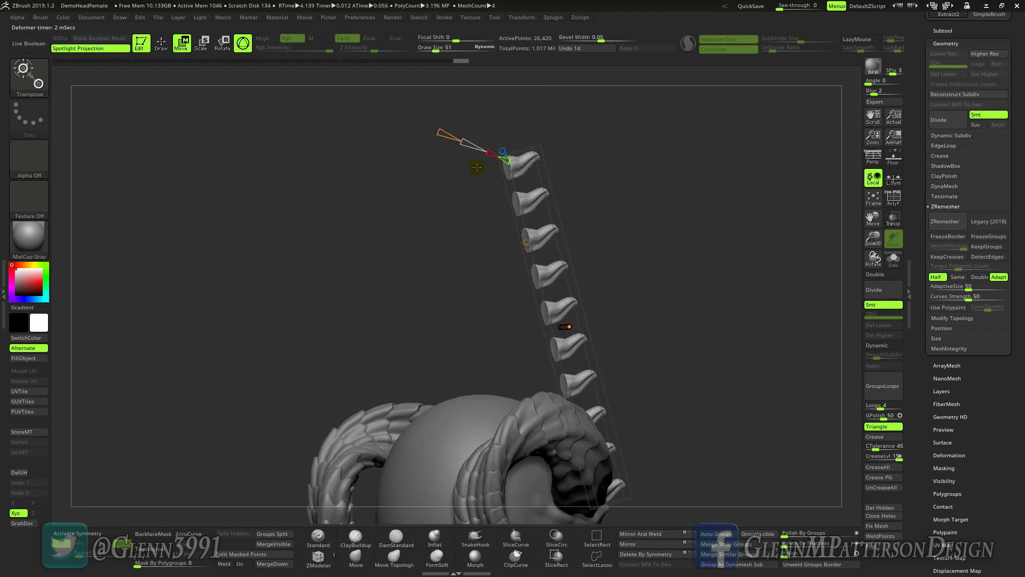
left_click(481, 148)
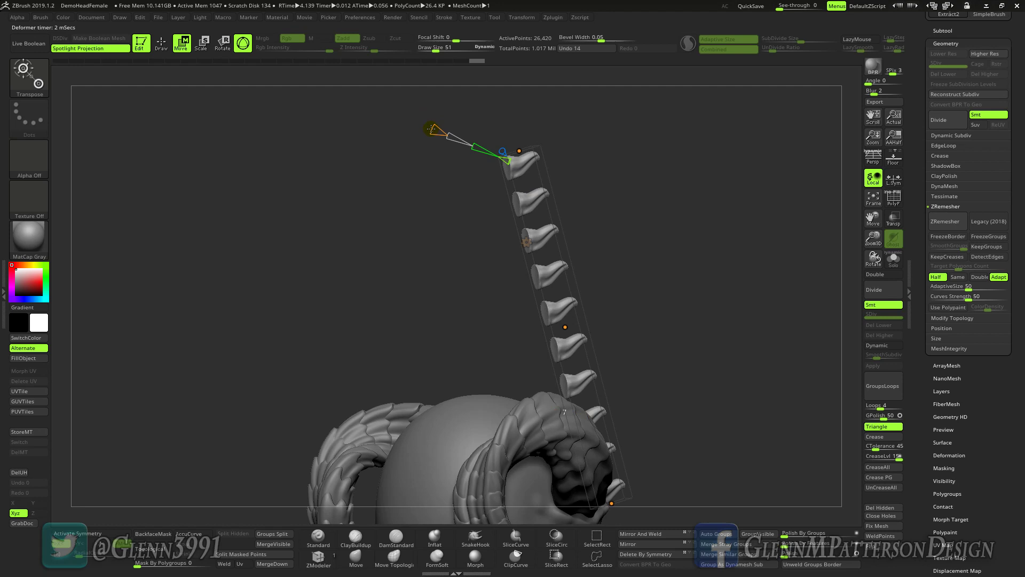
left_click(429, 127)
Step: Hide the Extract1 subtool that holds the two large horns
left_click_drag(738, 370, 719, 351)
left_click_drag(872, 218, 918, 204)
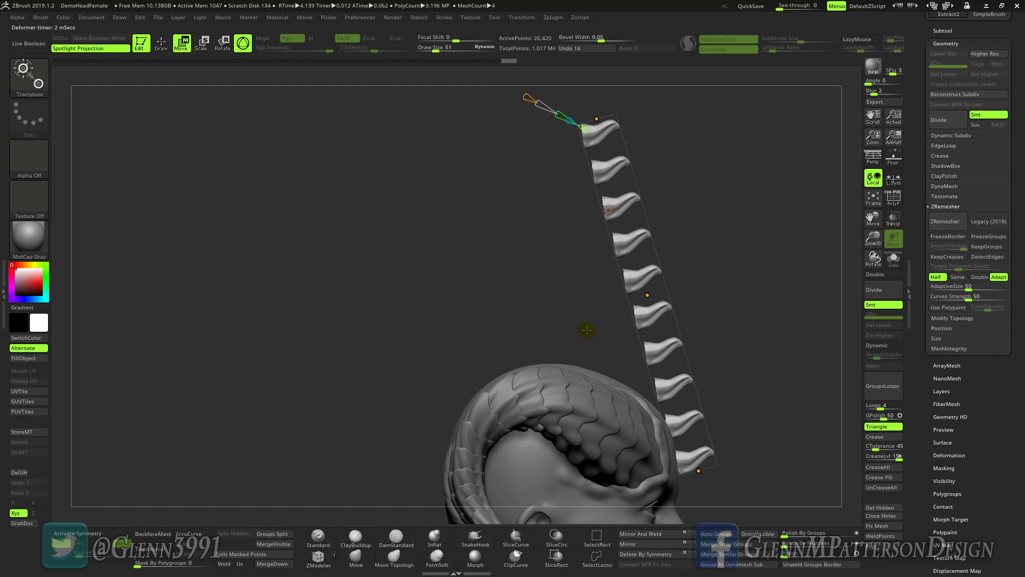
left_click(943, 30)
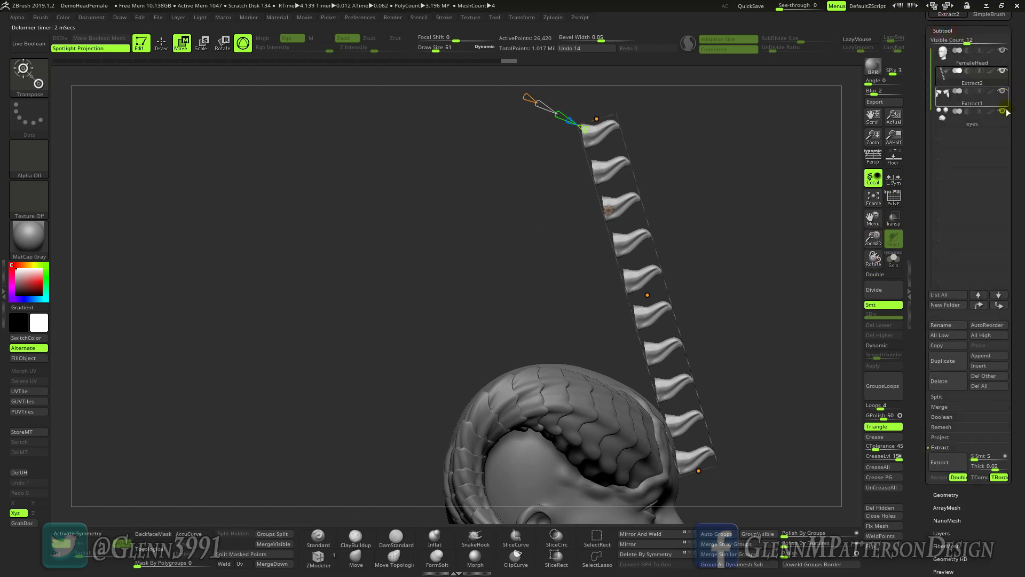
left_click(1001, 91)
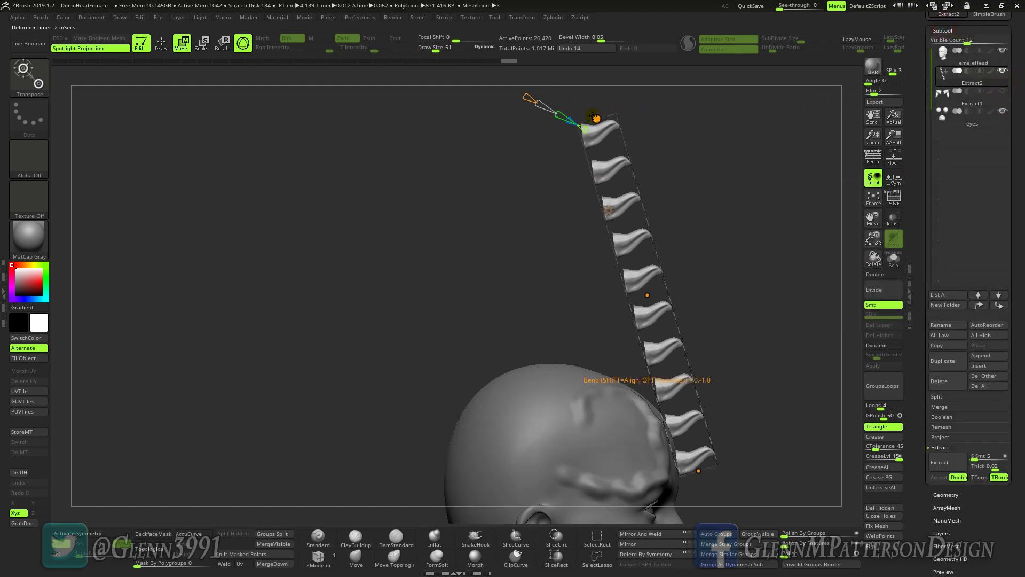
Step: Bend the horn row over the skull's midline from forehead to back of head, and turn on Ghost transparency
left_click_drag(595, 118, 437, 505)
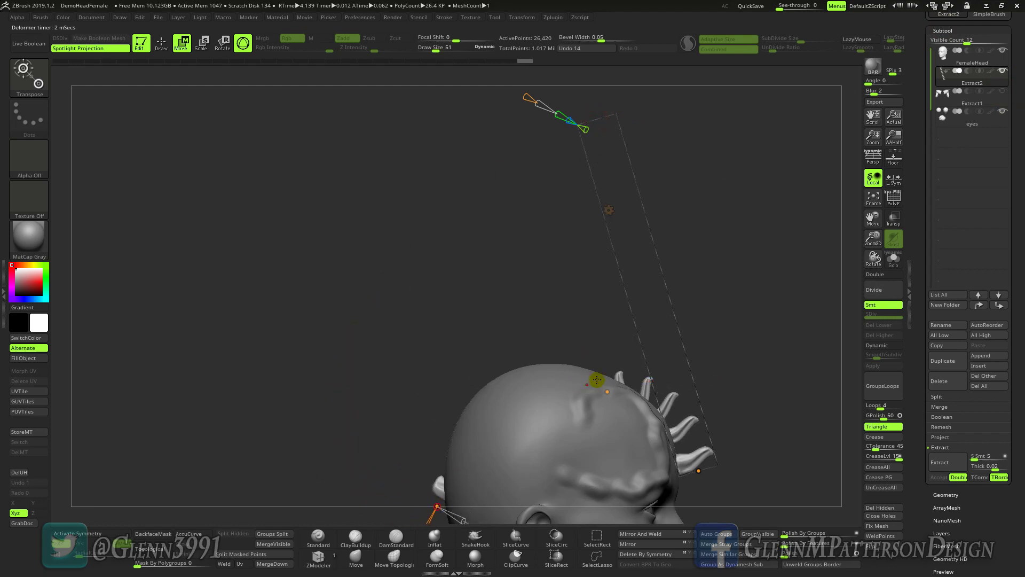
left_click_drag(607, 391, 488, 302)
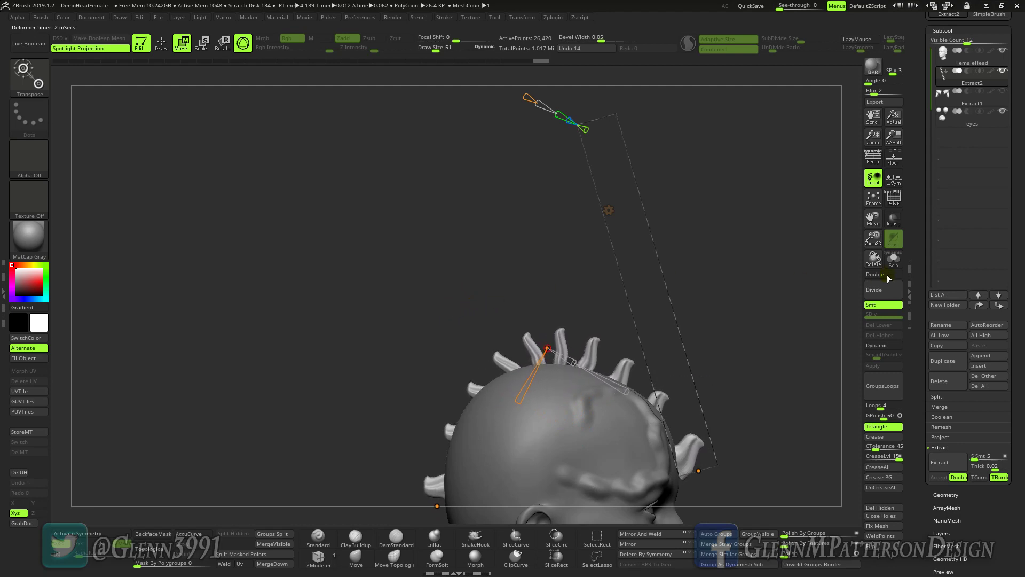
left_click_drag(872, 216, 890, 35)
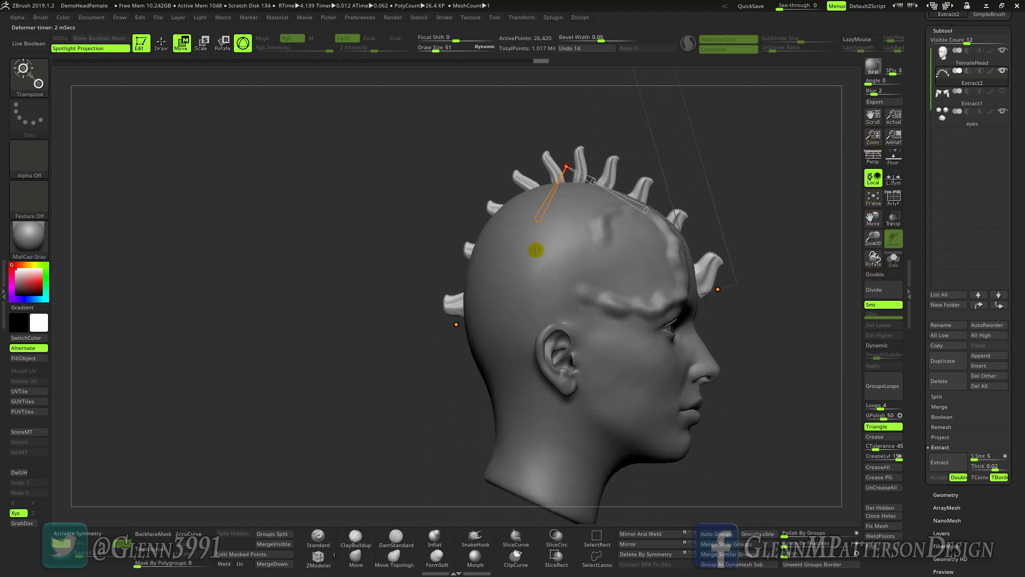
left_click(455, 324)
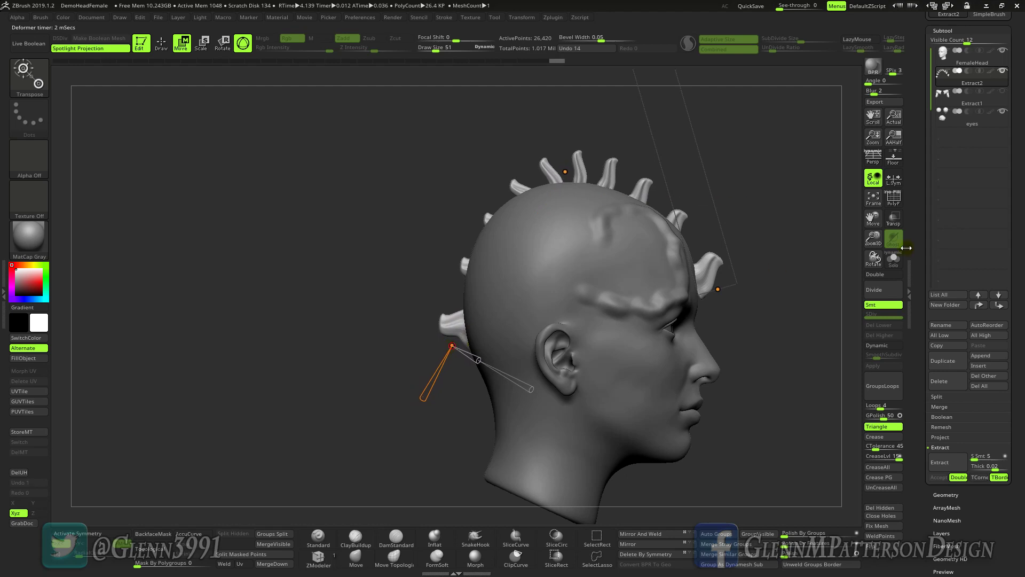
left_click(893, 219)
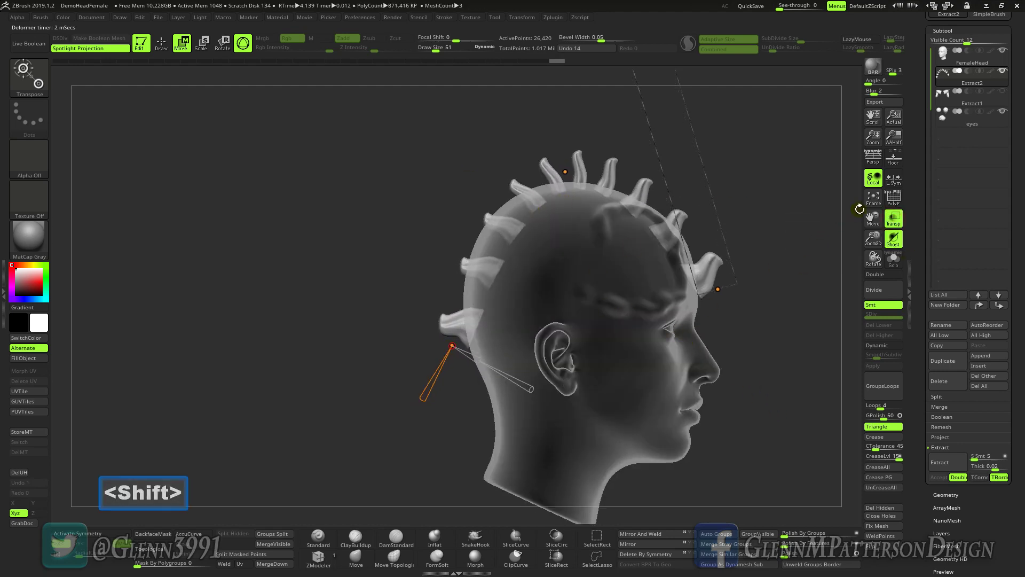
Step: Adjust the Bend Curve's back and front control points so the horn row follows the skull, and accept the deformation
left_click_drag(872, 238, 873, 199)
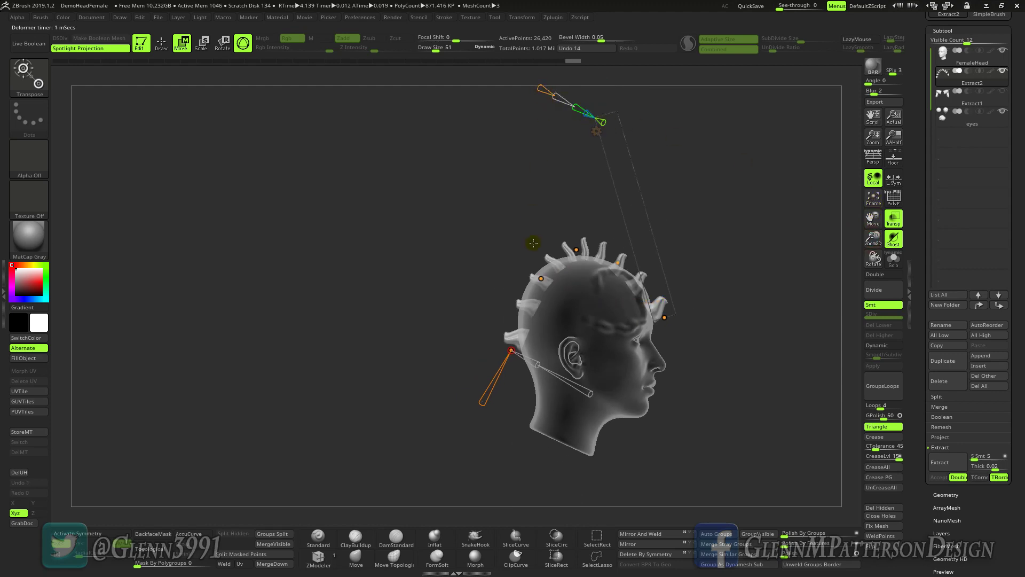
left_click_drag(539, 278, 517, 275)
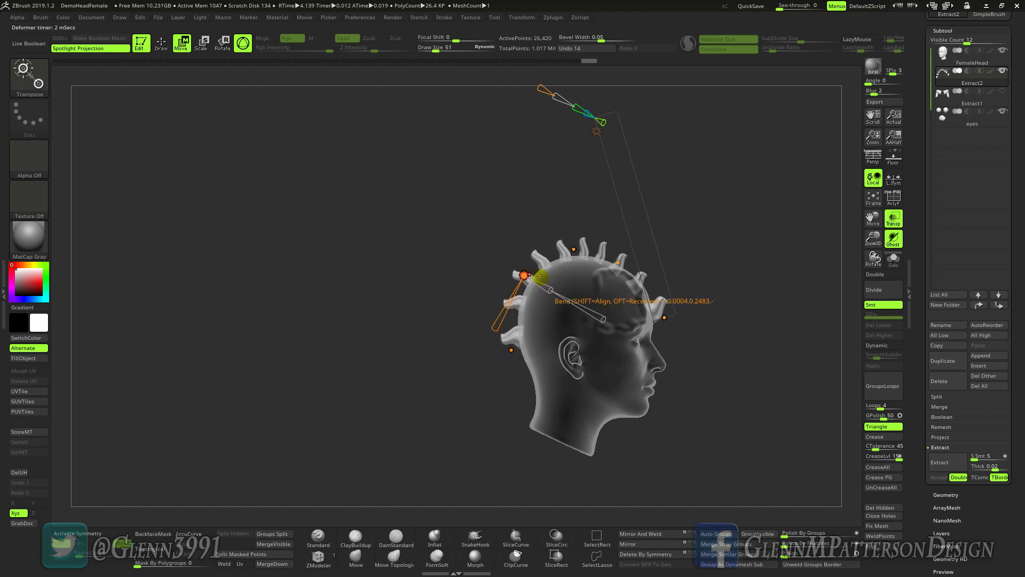
left_click_drag(618, 262, 640, 267)
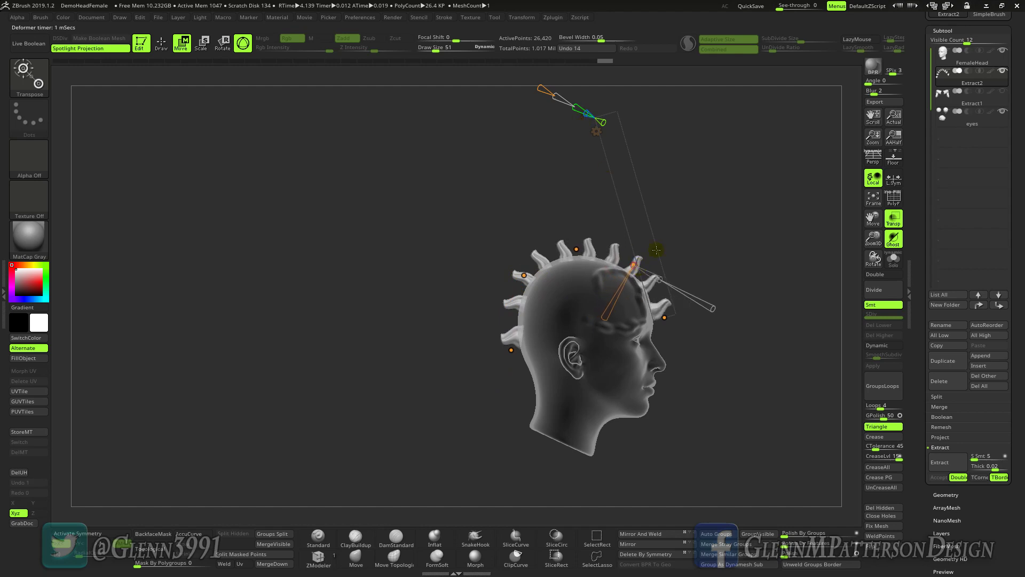
left_click_drag(754, 446, 717, 425)
left_click(590, 130)
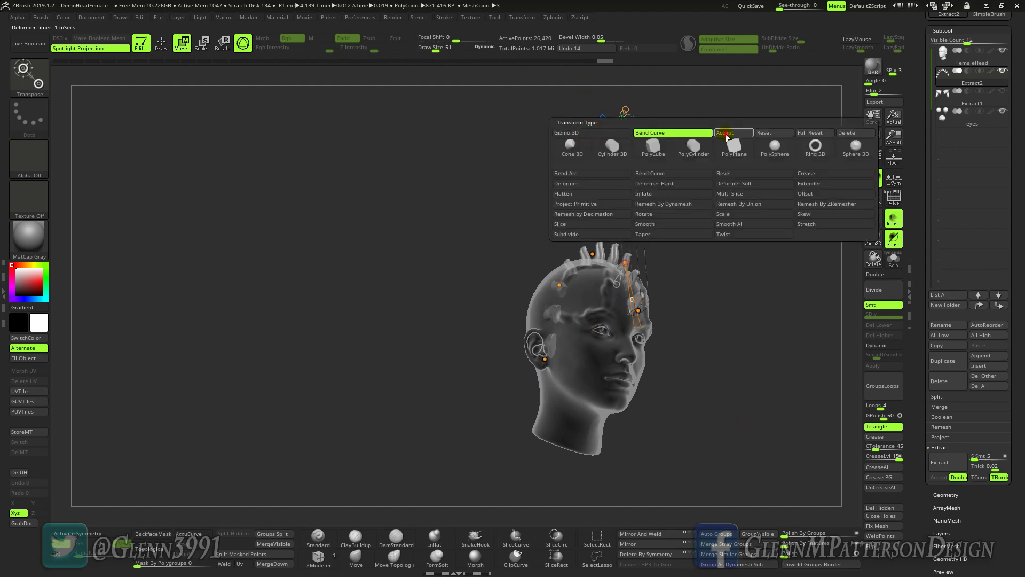
left_click(726, 133)
key("ctrl")
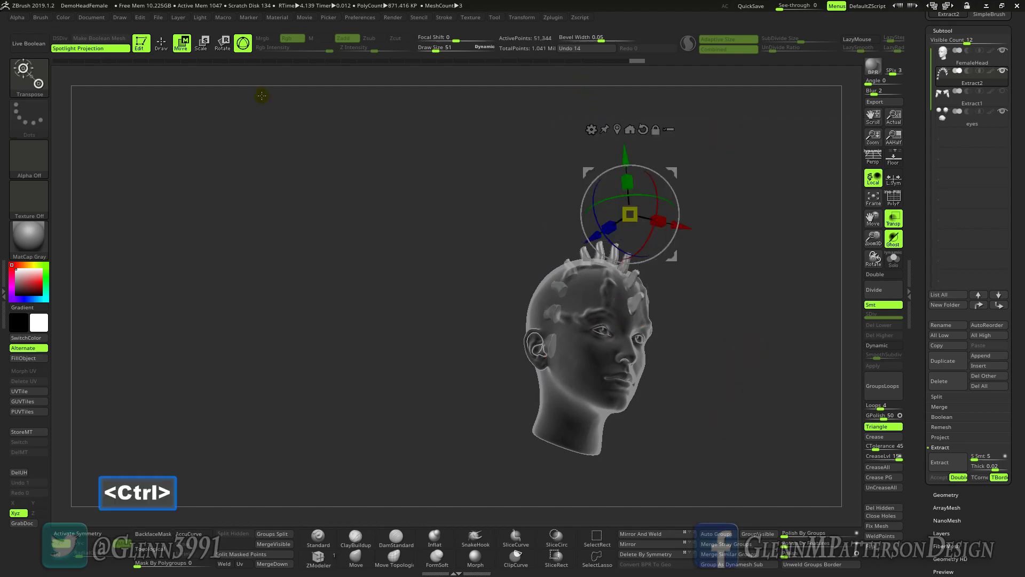
Step: Return to Draw mode with transparency off and show the large Extract1 horns again
left_click(160, 49)
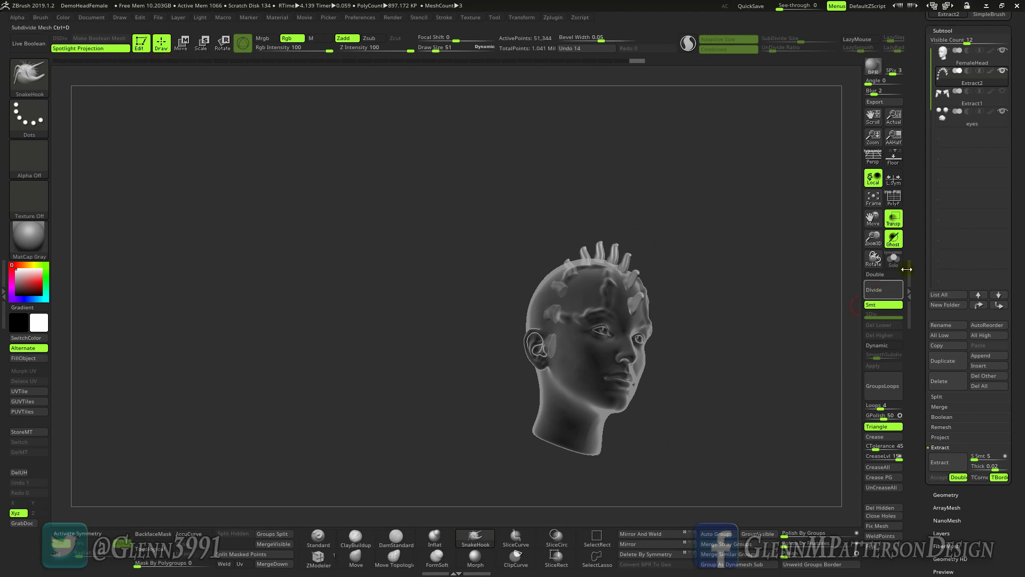
left_click(893, 218)
left_click(1002, 90)
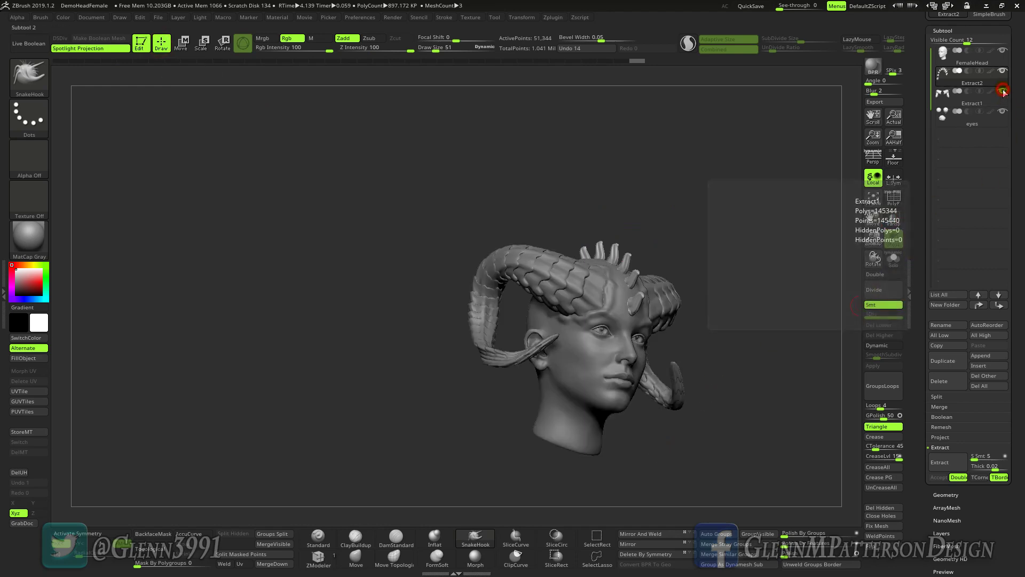
Step: Select the FemaleHead subtool and build up skin around the front crest horns' bases with the Standard brush
left_click(996, 63)
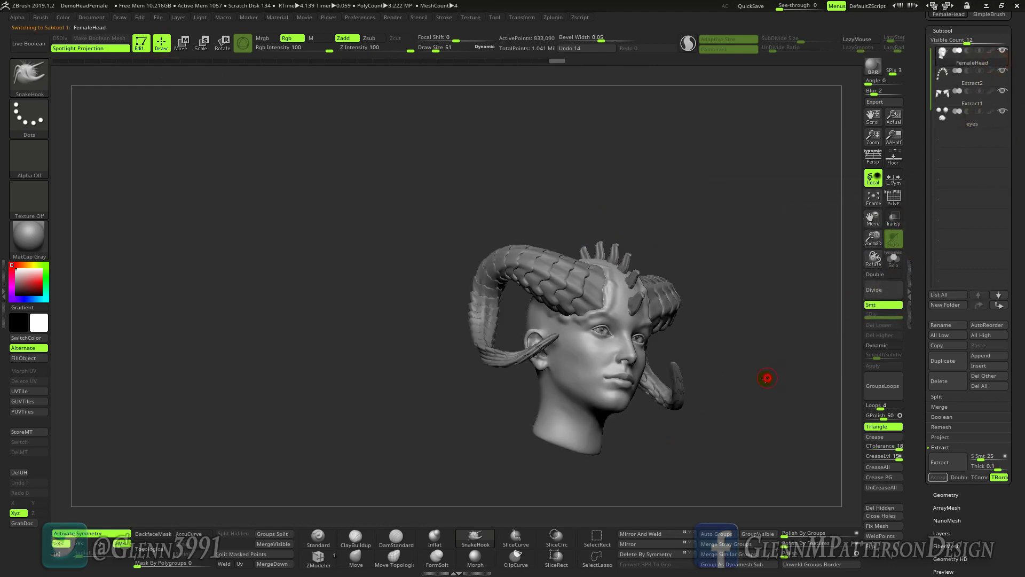
left_click_drag(767, 373, 466, 505)
left_click(326, 537)
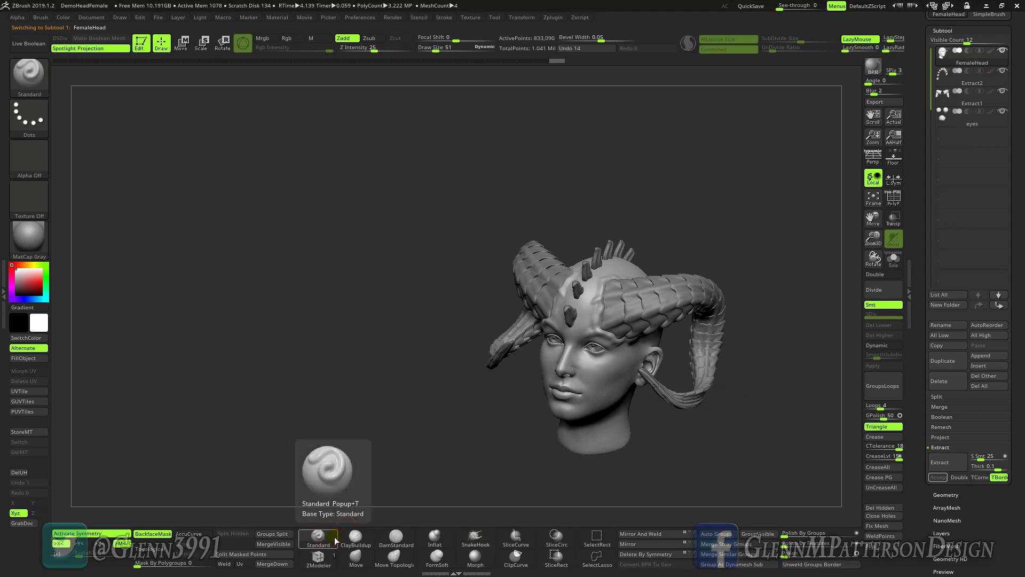
left_click_drag(873, 238, 871, 331)
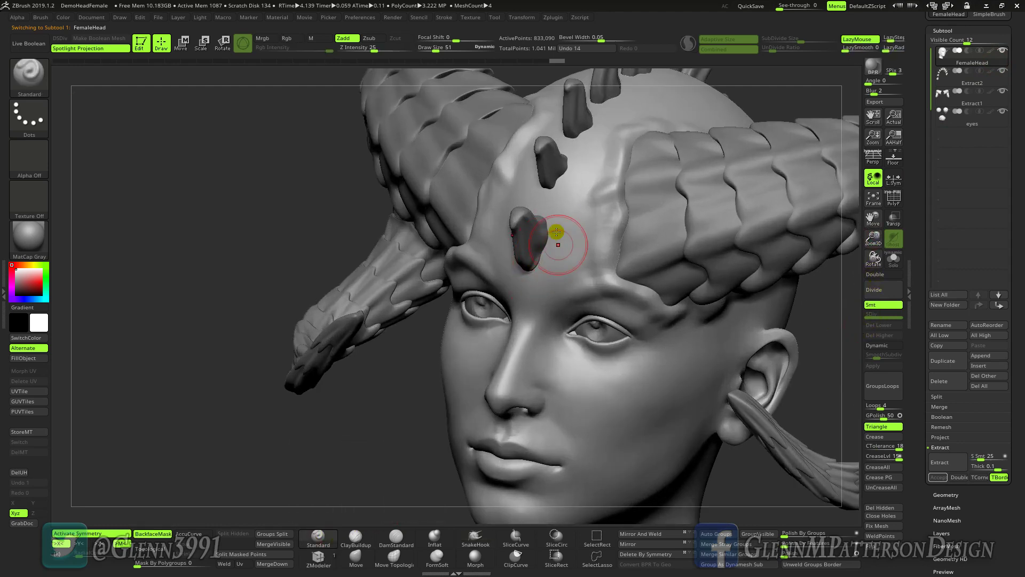
mouse_move(549, 224)
left_mouse_down()
mouse_move(547, 234)
mouse_move(553, 170)
mouse_move(550, 193)
left_mouse_up()
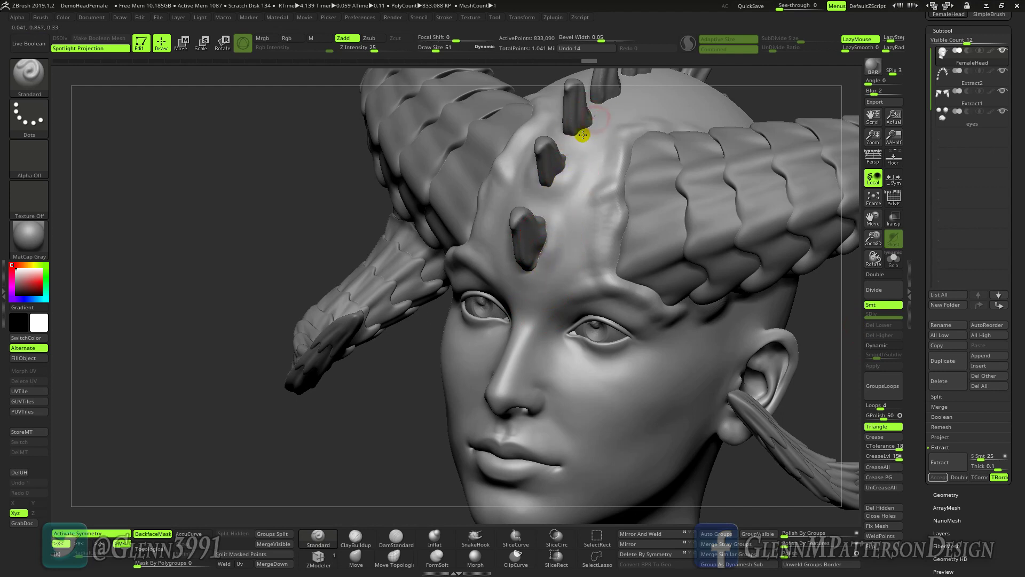
left_click_drag(593, 130, 618, 100)
left_click_drag(628, 86, 630, 84)
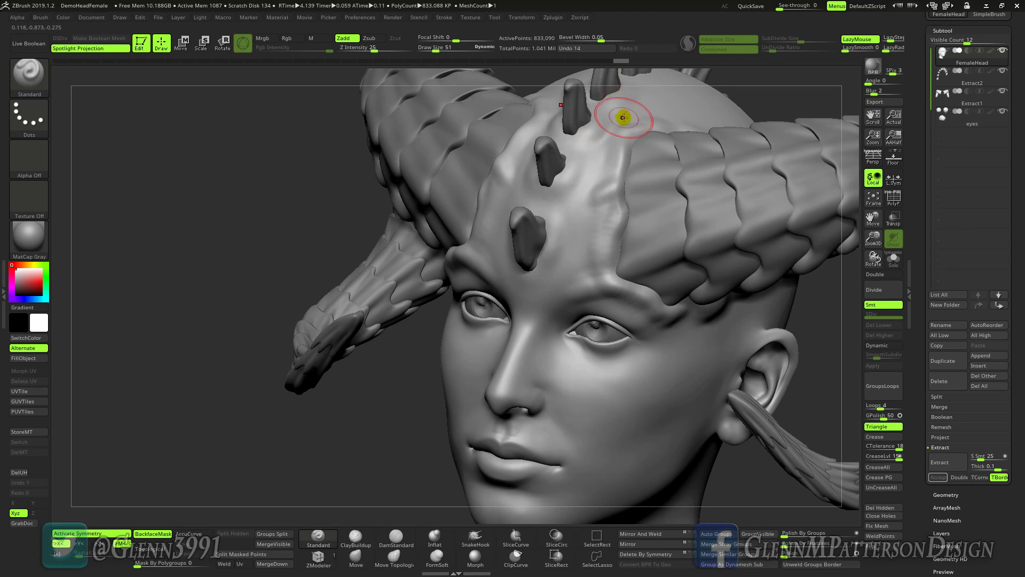
Step: Build up raised skin around the bases of the crest horns over the top and back of the skull
left_click_drag(247, 230, 226, 275)
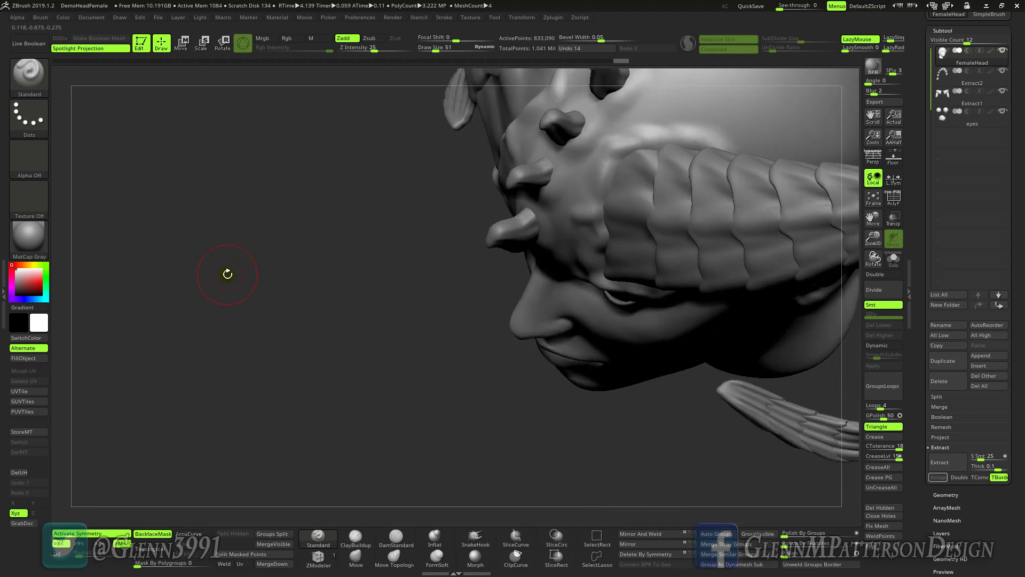
left_click_drag(874, 219, 747, 361)
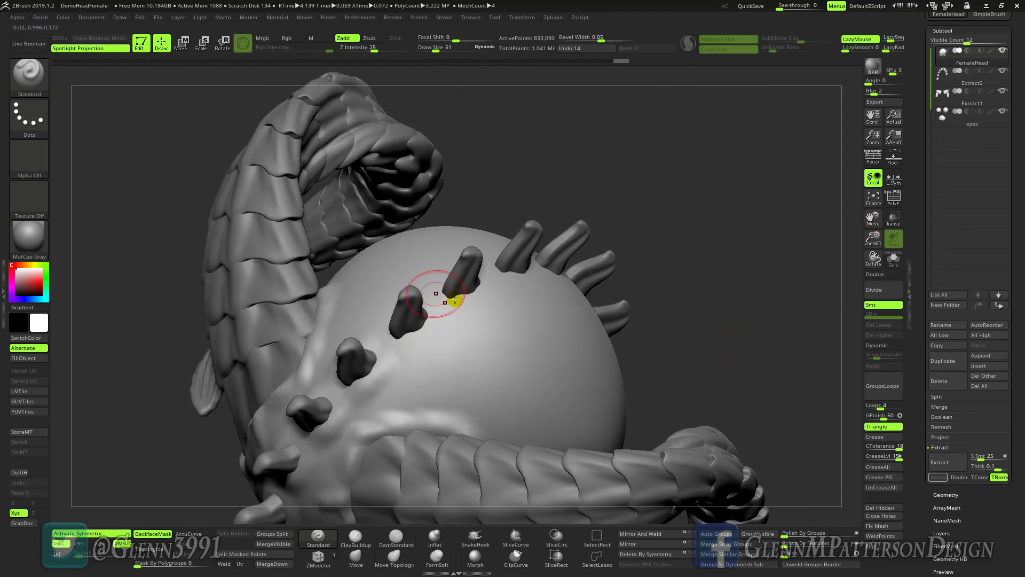
left_click_drag(450, 302, 496, 271)
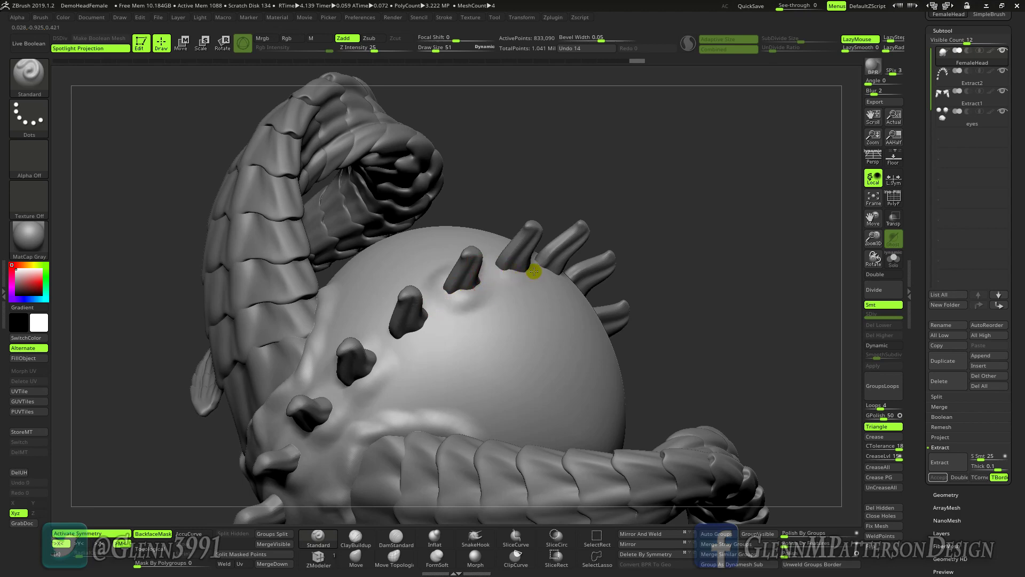
mouse_move(682, 297)
left_mouse_down()
mouse_move(572, 274)
mouse_move(576, 267)
mouse_move(649, 296)
left_mouse_up()
left_click_drag(712, 338, 736, 368)
mouse_move(673, 301)
left_mouse_down()
mouse_move(693, 318)
mouse_move(692, 307)
left_mouse_up()
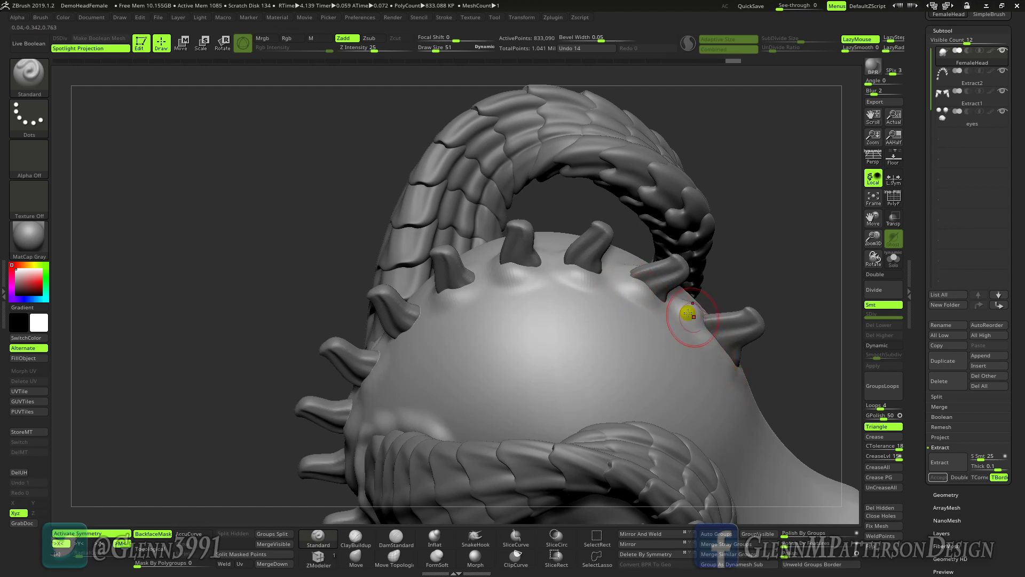
left_click_drag(419, 320, 389, 346)
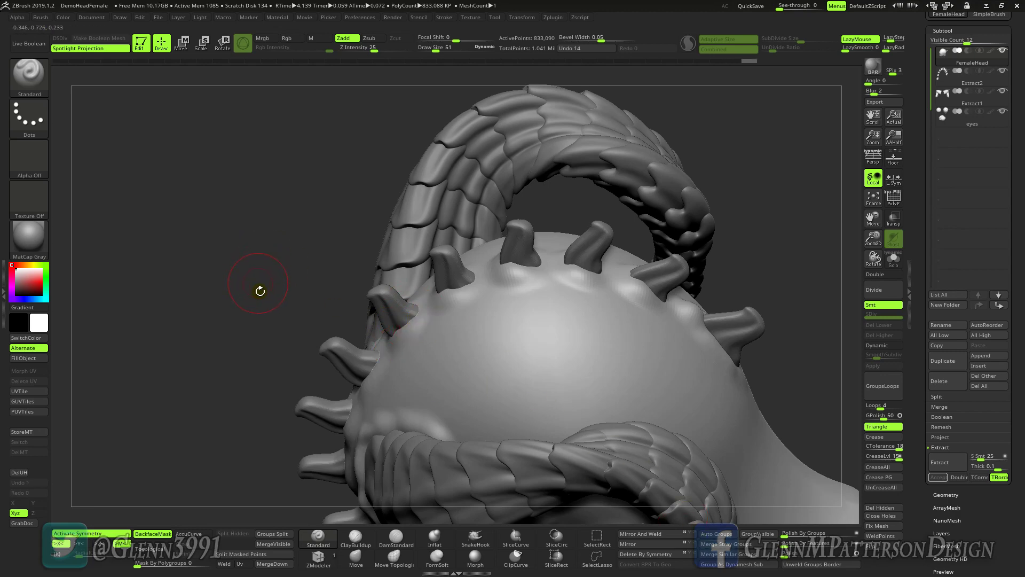
Step: Select the Extract2 crest subtool and frame the whole horned head in a three-quarter view
left_click_drag(201, 346, 222, 291)
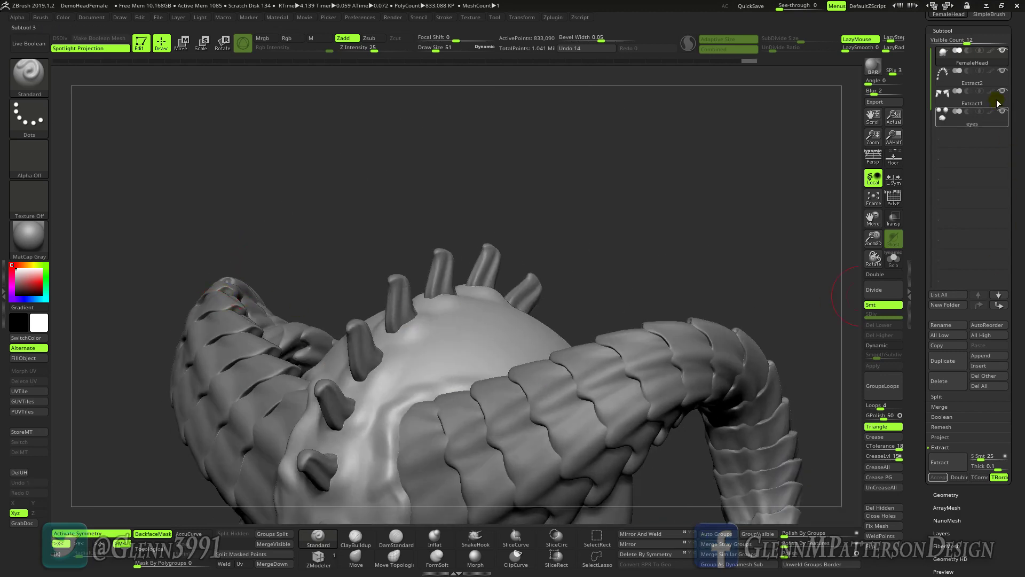
left_click(993, 78)
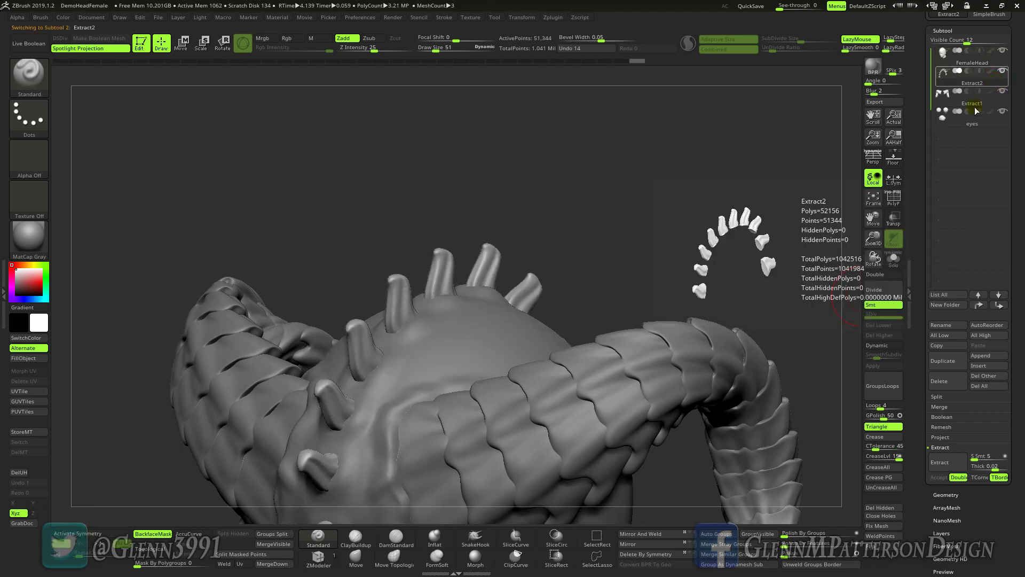
left_click(874, 200)
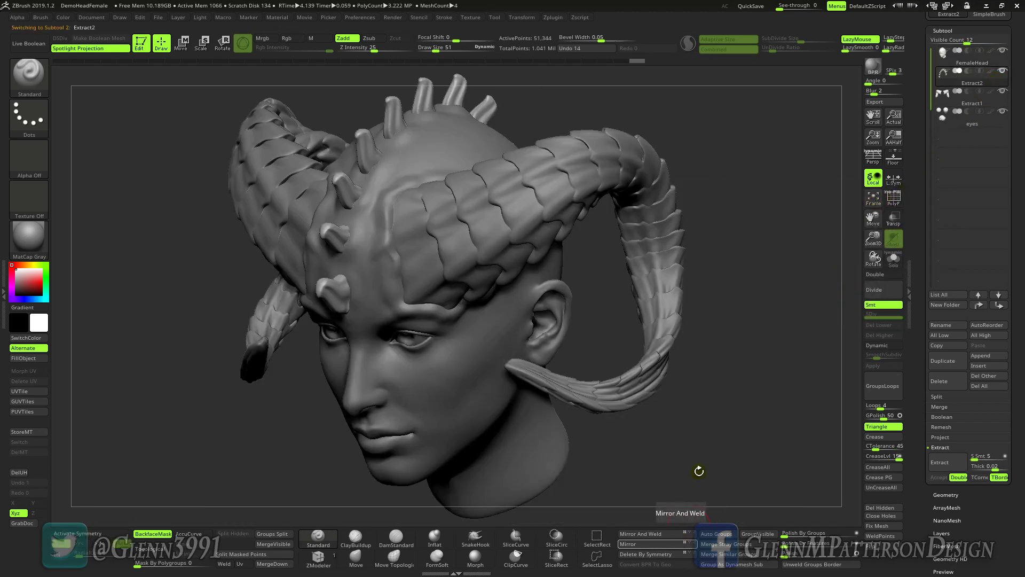
mouse_move(745, 421)
left_mouse_down("shift")
mouse_move(780, 412)
mouse_move(728, 423)
left_mouse_up("shift")
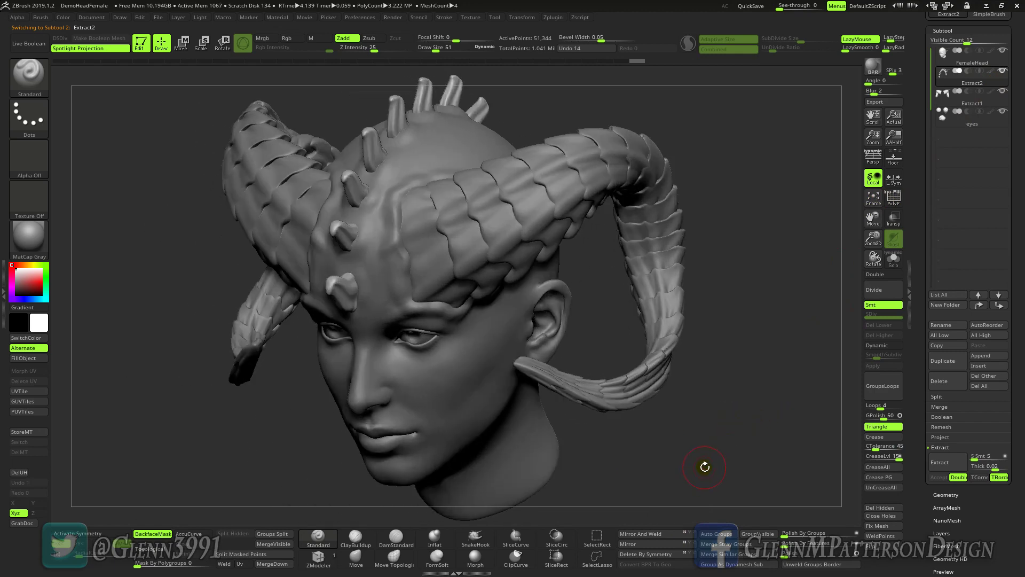
Step: Switch to Photos to examine the horned creatures in DEMO_HORNS_P62.jpg at actual size, and return to ZBrush
left_click(985, 7)
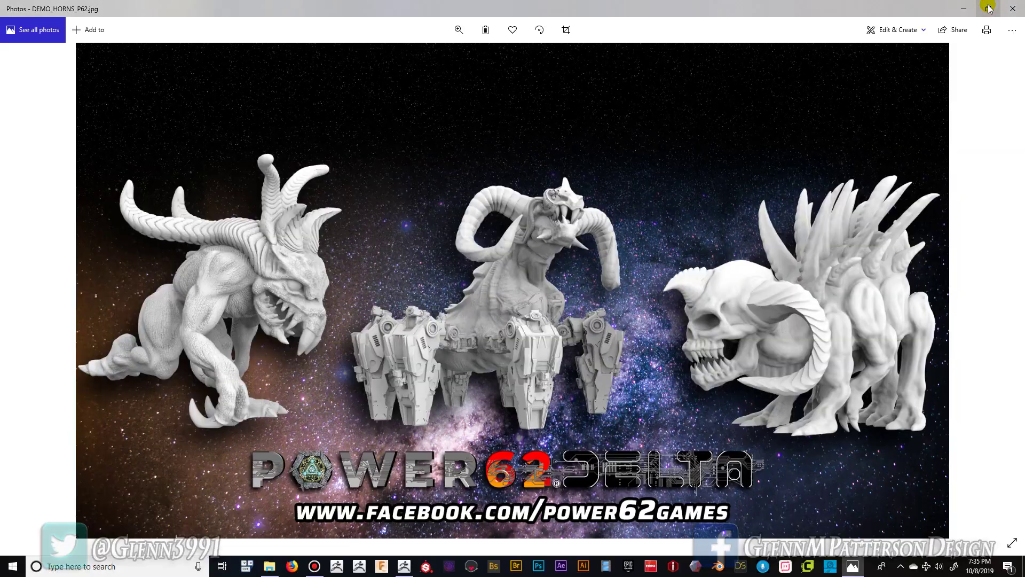
right_click(537, 199)
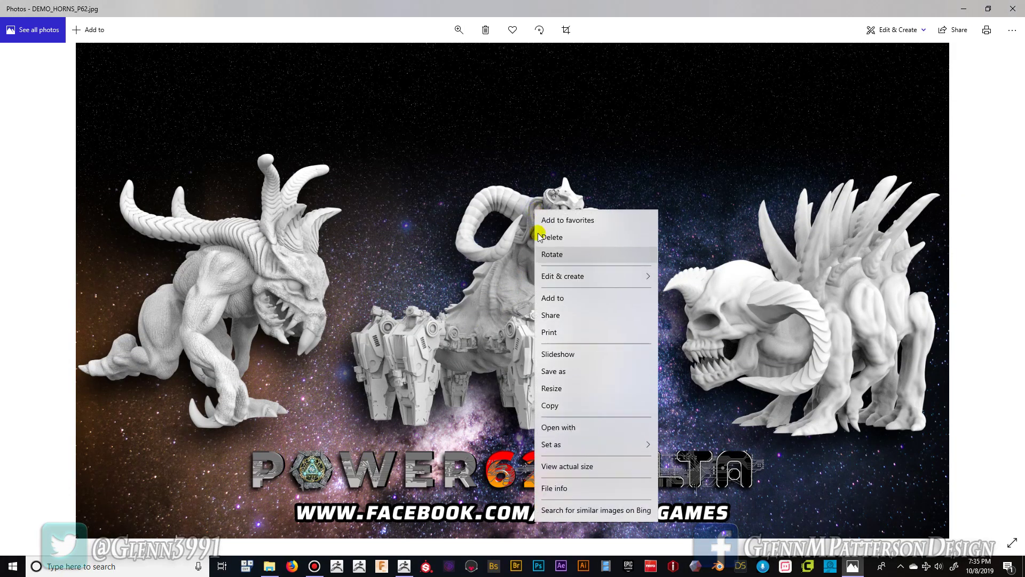
left_click(567, 466)
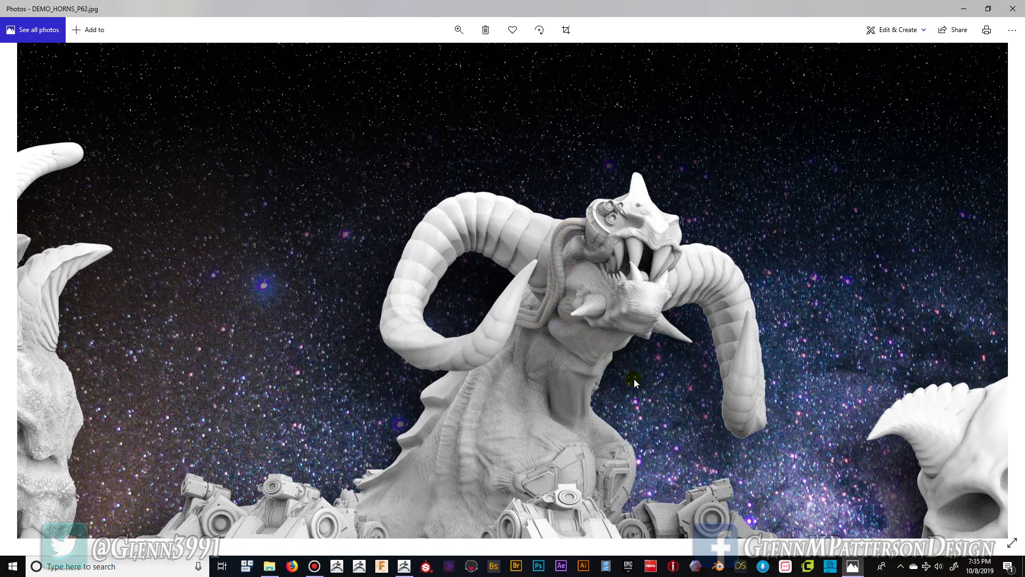
left_click(404, 566)
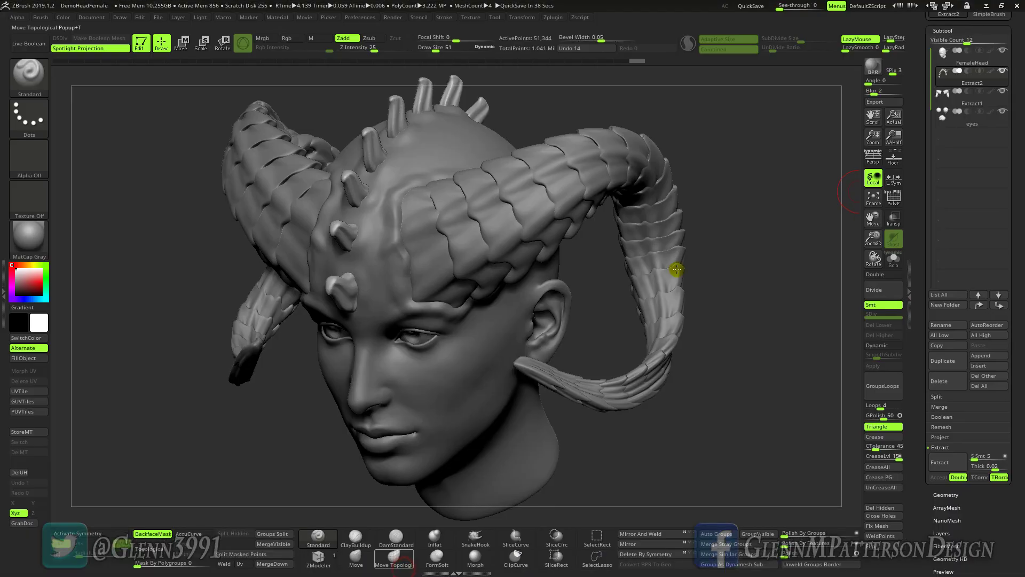
Step: Turn on perspective and present the whole horned head in a three-quarter view from its other side
left_click_drag(755, 385, 817, 277)
left_click(874, 198)
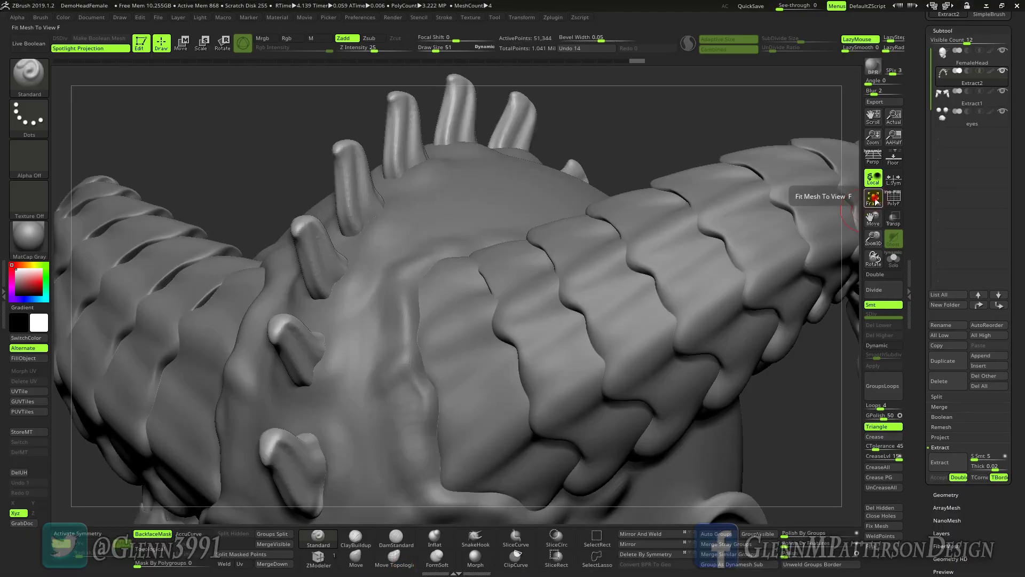
left_click(874, 158)
left_click_drag(775, 397, 794, 391)
left_click_drag(873, 238, 896, 259)
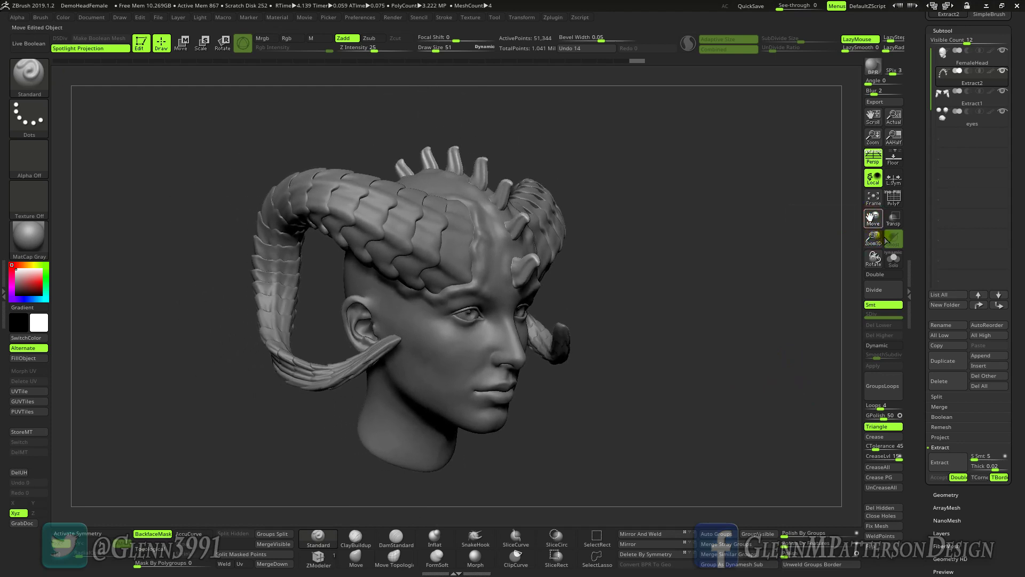
mouse_move(689, 316)
left_mouse_down()
mouse_move(720, 312)
mouse_move(680, 318)
left_mouse_up()
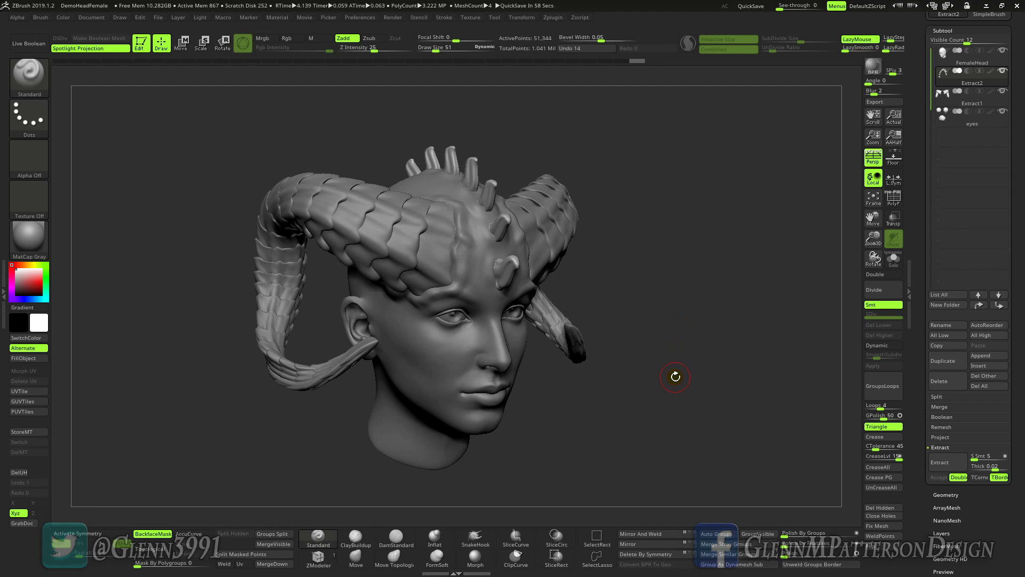
Step: Set the render shadow Angle to 60 and Blur to 6, frame the head, and start a Best Preview Render
left_click(876, 80)
type("60")
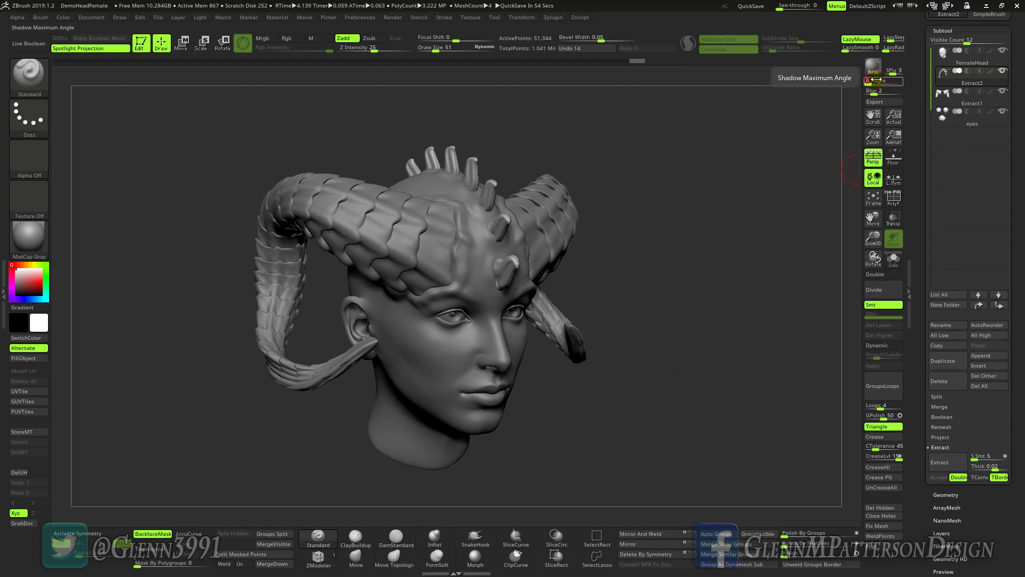
key("Tab")
type("6")
key("Return")
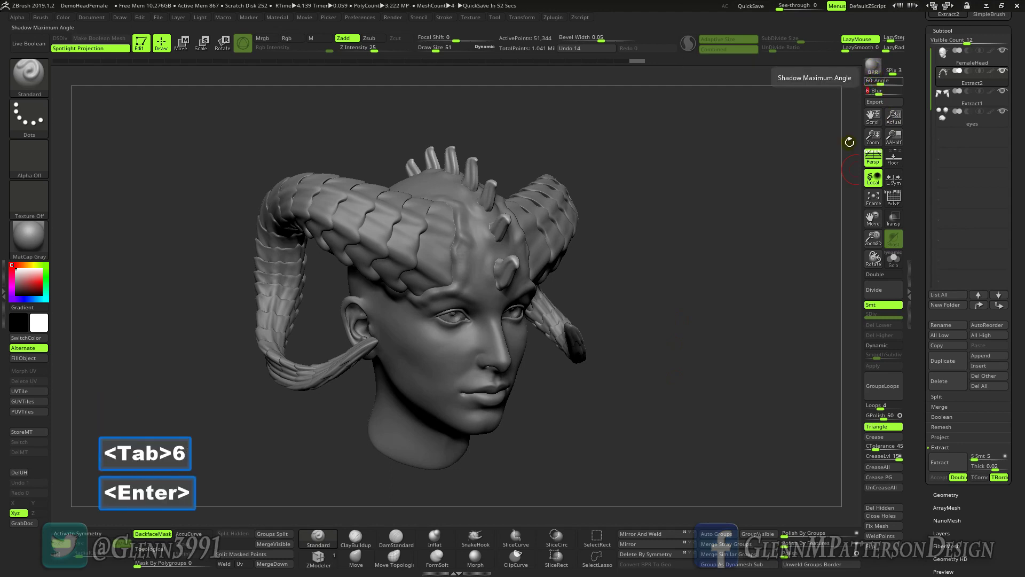
left_click(873, 200)
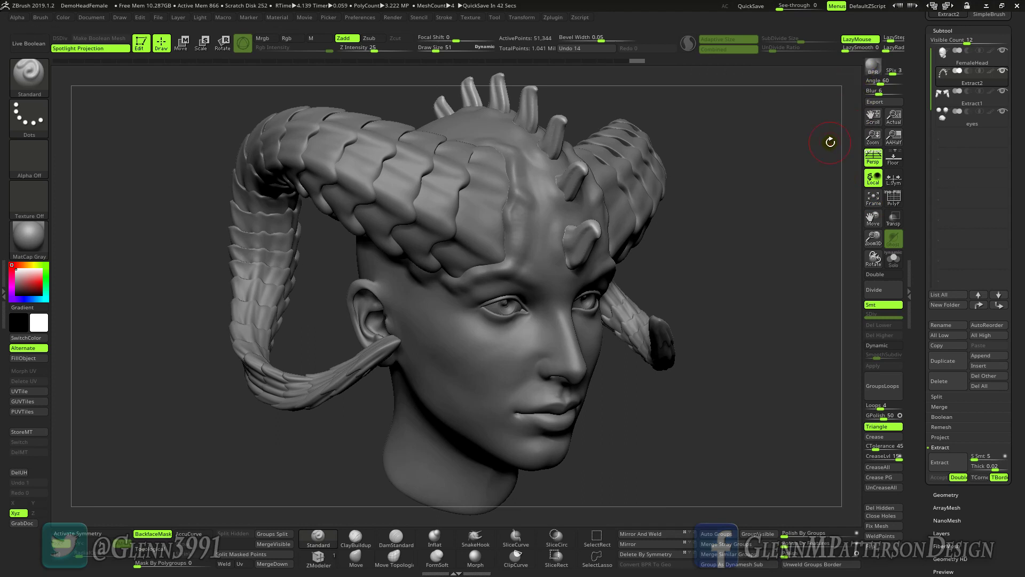
key("shift+r")
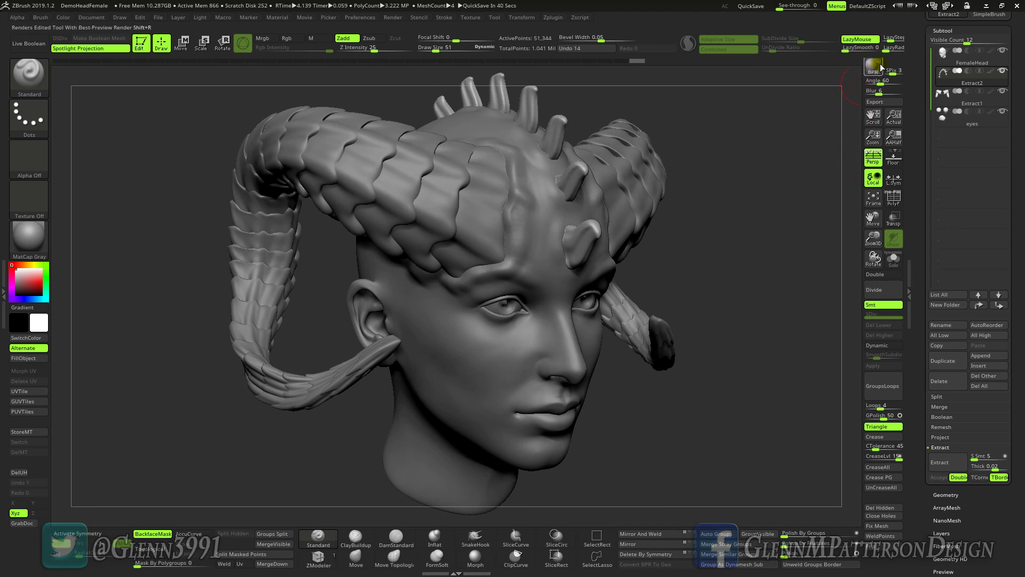